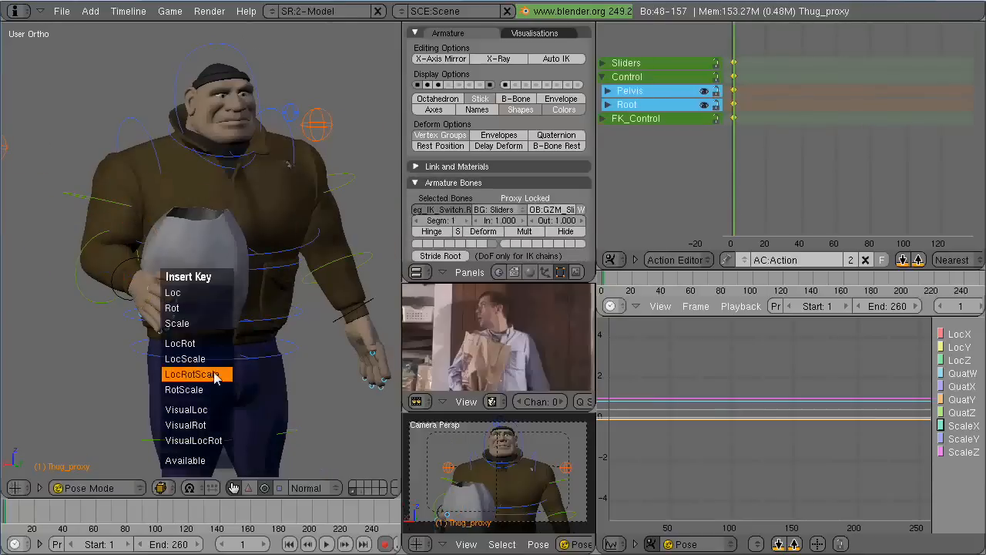
Insert LocRotScale keys for all controls at frame 1 and rotate the right hand and arm toward the bag
{"action": "left_click", "coordinate": [218, 374]}
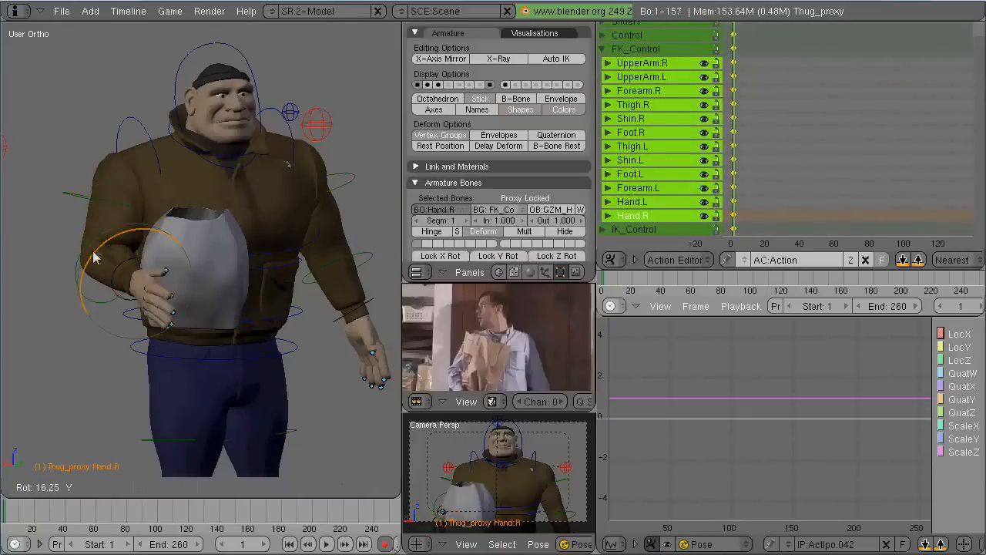
{"action": "middle_click_drag", "start_coordinate": [192, 258], "coordinate": [362, 258]}
{"action": "right_click", "coordinate": [128, 183]}
{"action": "left_click_drag", "start_coordinate": [132, 187], "coordinate": [130, 194]}
{"action": "right_click", "coordinate": [135, 232]}
{"action": "scroll", "coordinate": [132, 244], "scroll_direction": "up", "scroll_amount": 2}
{"action": "middle_click_drag", "start_coordinate": [131, 244], "coordinate": [198, 316], "text": "shift"}
{"action": "left_click_drag", "start_coordinate": [99, 282], "coordinate": [107, 296]}
{"action": "middle_click_drag", "start_coordinate": [154, 270], "coordinate": [68, 262]}
Rotate the UpperArm.R control to adjust how the right arm holds the bag
{"action": "right_click", "coordinate": [182, 336]}
{"action": "mouse_move", "coordinate": [192, 355]}
{"action": "left_mouse_down"}
{"action": "mouse_move", "coordinate": [203, 359]}
{"action": "mouse_move", "coordinate": [180, 367]}
{"action": "left_mouse_up"}
{"action": "middle_click_drag", "start_coordinate": [146, 370], "coordinate": [177, 347]}
{"action": "right_click", "coordinate": [202, 122]}
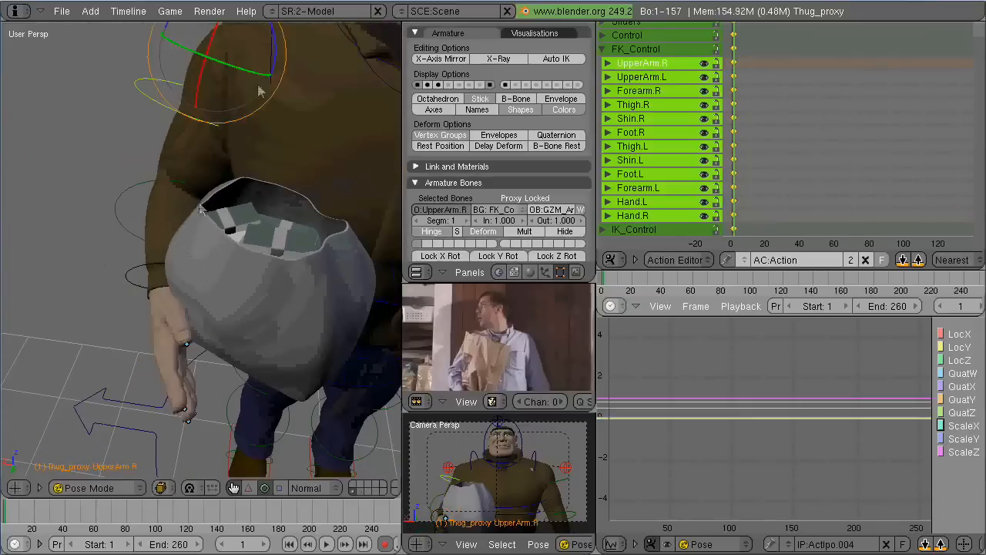
{"action": "left_click_drag", "start_coordinate": [259, 91], "coordinate": [272, 59]}
{"action": "left_click", "coordinate": [638, 90]}
Scale a finger control on the right hand to adjust the finger's curl around the bag
{"action": "middle_click_drag", "start_coordinate": [205, 314], "coordinate": [254, 262]}
{"action": "right_click", "coordinate": [177, 154]}
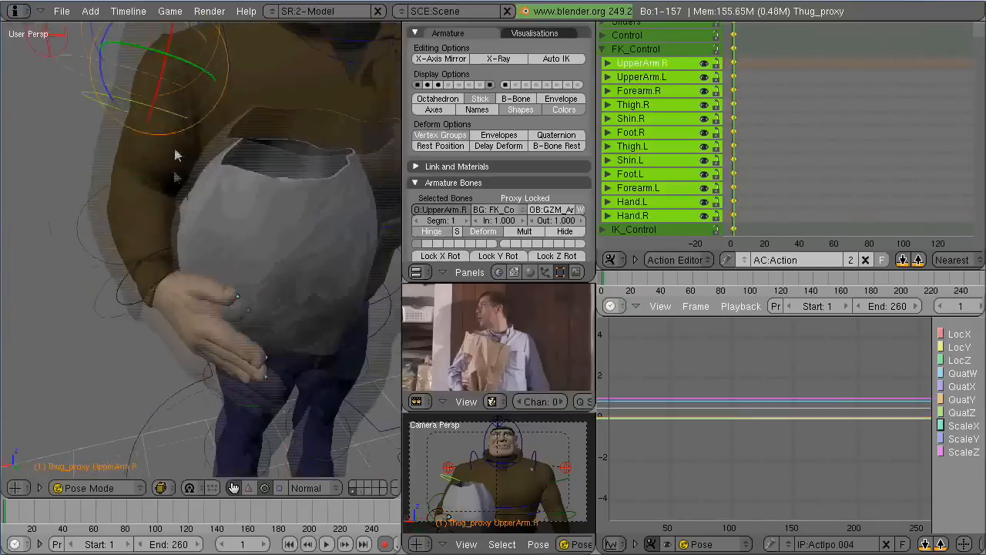
{"action": "middle_click_drag", "start_coordinate": [176, 154], "coordinate": [171, 223]}
{"action": "right_click", "coordinate": [154, 301]}
{"action": "right_click", "coordinate": [193, 347]}
{"action": "middle_click_drag", "start_coordinate": [193, 347], "coordinate": [247, 258]}
{"action": "right_click", "coordinate": [218, 361]}
{"action": "scroll", "coordinate": [322, 352], "scroll_direction": "up", "scroll_amount": 5}
{"action": "key", "text": "s"}
{"action": "left_click", "coordinate": [301, 377]}
{"action": "scroll", "coordinate": [301, 378], "scroll_direction": "down", "scroll_amount": 3}
Readjust the rotation of the right upper arm and the lower arm controls around the bag
{"action": "middle_click_drag", "start_coordinate": [301, 377], "coordinate": [230, 191]}
{"action": "right_click", "coordinate": [230, 191]}
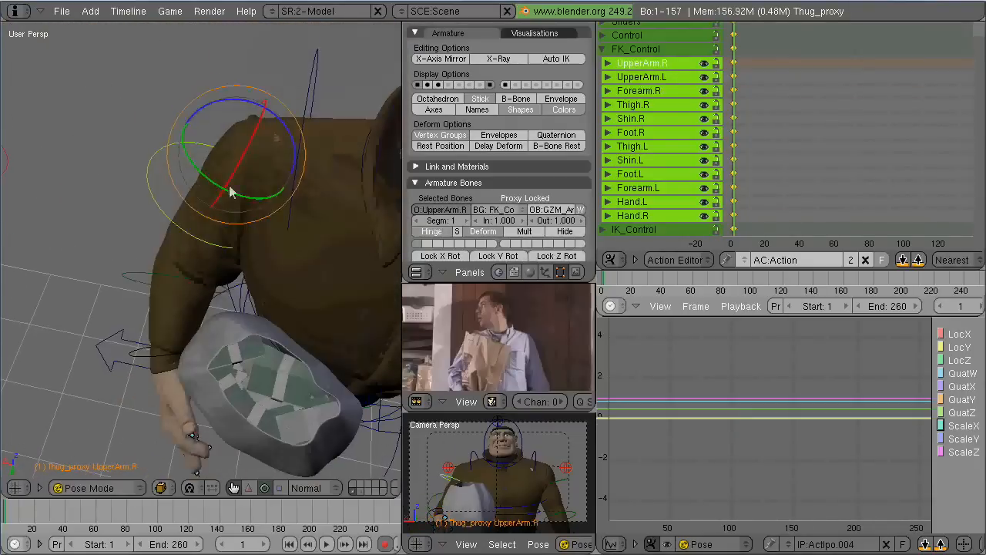
{"action": "left_click_drag", "start_coordinate": [145, 293], "coordinate": [149, 305]}
{"action": "right_click", "coordinate": [166, 378]}
{"action": "middle_click_drag", "start_coordinate": [165, 378], "coordinate": [100, 378]}
{"action": "right_click", "coordinate": [150, 286]}
{"action": "middle_click_drag", "start_coordinate": [115, 339], "coordinate": [181, 308]}
{"action": "left_click_drag", "start_coordinate": [62, 322], "coordinate": [70, 320]}
Rotate the right hand's finger controls, including RingCtrl.R, to fit the fingers around the bag
{"action": "right_click", "coordinate": [121, 394]}
{"action": "middle_click_drag", "start_coordinate": [146, 386], "coordinate": [149, 294]}
{"action": "scroll", "coordinate": [159, 378], "scroll_direction": "up", "scroll_amount": 4}
{"action": "left_click_drag", "start_coordinate": [133, 263], "coordinate": [163, 311]}
{"action": "middle_click_drag", "start_coordinate": [163, 311], "coordinate": [146, 278]}
{"action": "right_click", "coordinate": [126, 344]}
{"action": "middle_click_drag", "start_coordinate": [126, 343], "coordinate": [130, 288]}
{"action": "left_click_drag", "start_coordinate": [131, 289], "coordinate": [150, 308]}
{"action": "middle_click_drag", "start_coordinate": [255, 370], "coordinate": [318, 393]}
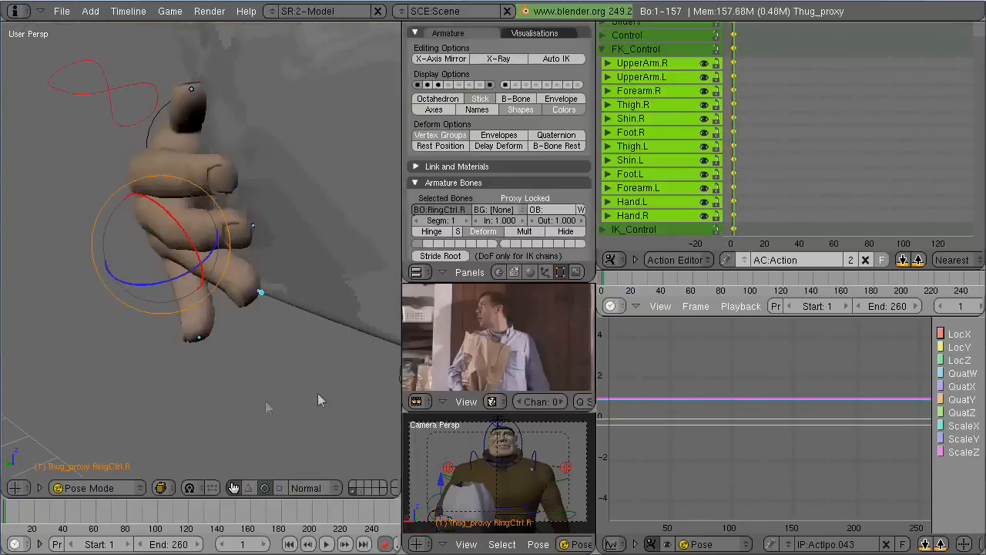
{"action": "left_click_drag", "start_coordinate": [147, 284], "coordinate": [173, 289]}
{"action": "mouse_move", "coordinate": [173, 289]}
{"action": "middle_mouse_down"}
{"action": "mouse_move", "coordinate": [191, 275]}
{"action": "mouse_move", "coordinate": [173, 290]}
{"action": "middle_mouse_up"}
{"action": "left_click_drag", "start_coordinate": [174, 290], "coordinate": [185, 290]}
Scale and rotate the PinkyCtrl.R control to shape the right little finger's grip
{"action": "right_click", "coordinate": [205, 339]}
{"action": "middle_click_drag", "start_coordinate": [204, 340], "coordinate": [328, 404]}
{"action": "key", "text": "s"}
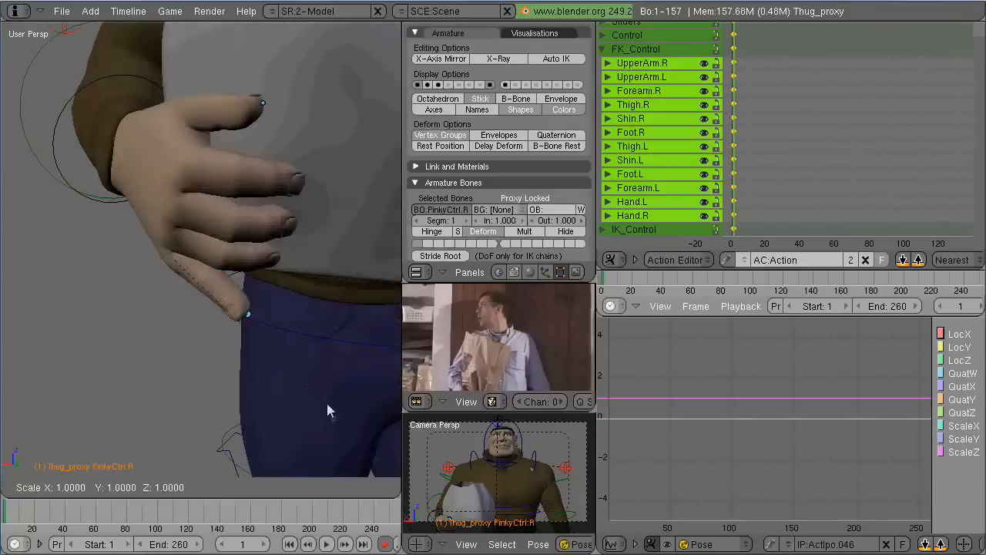
{"action": "left_click", "coordinate": [277, 339]}
{"action": "middle_click_drag", "start_coordinate": [277, 339], "coordinate": [140, 309]}
{"action": "left_click_drag", "start_coordinate": [151, 305], "coordinate": [171, 305]}
{"action": "middle_click_drag", "start_coordinate": [171, 305], "coordinate": [363, 165]}
{"action": "mouse_move", "coordinate": [362, 166]}
{"action": "left_mouse_down"}
{"action": "mouse_move", "coordinate": [370, 156]}
{"action": "mouse_move", "coordinate": [373, 165]}
{"action": "left_mouse_up"}
Rotate the upper-body controls, including Shoulder.R, to adjust the line of the shoulders
{"action": "scroll", "coordinate": [308, 231], "scroll_direction": "down", "scroll_amount": 4}
{"action": "middle_click_drag", "start_coordinate": [373, 165], "coordinate": [216, 315]}
{"action": "scroll", "coordinate": [189, 378], "scroll_direction": "down", "scroll_amount": 6}
{"action": "key", "text": "KP_0"}
{"action": "middle_click_drag", "start_coordinate": [93, 370], "coordinate": [115, 356], "text": "shift"}
{"action": "middle_click_drag", "start_coordinate": [339, 284], "coordinate": [193, 278]}
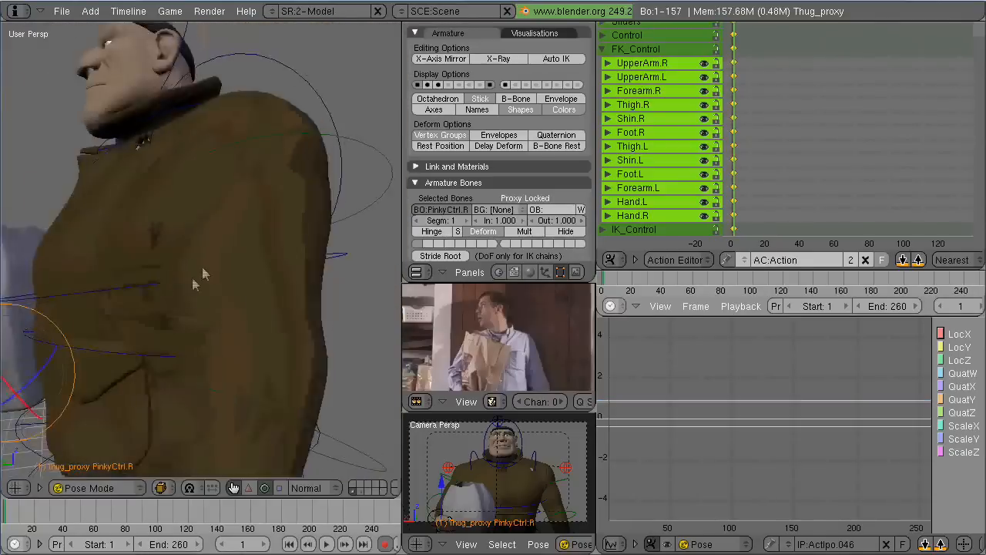
{"action": "scroll", "coordinate": [194, 279], "scroll_direction": "down", "scroll_amount": 3}
{"action": "right_click", "coordinate": [193, 280]}
{"action": "left_click_drag", "start_coordinate": [162, 250], "coordinate": [194, 282]}
{"action": "middle_click_drag", "start_coordinate": [193, 282], "coordinate": [238, 362]}
{"action": "right_click", "coordinate": [123, 220]}
{"action": "left_click_drag", "start_coordinate": [91, 202], "coordinate": [115, 220]}
{"action": "middle_click_drag", "start_coordinate": [116, 220], "coordinate": [228, 224]}
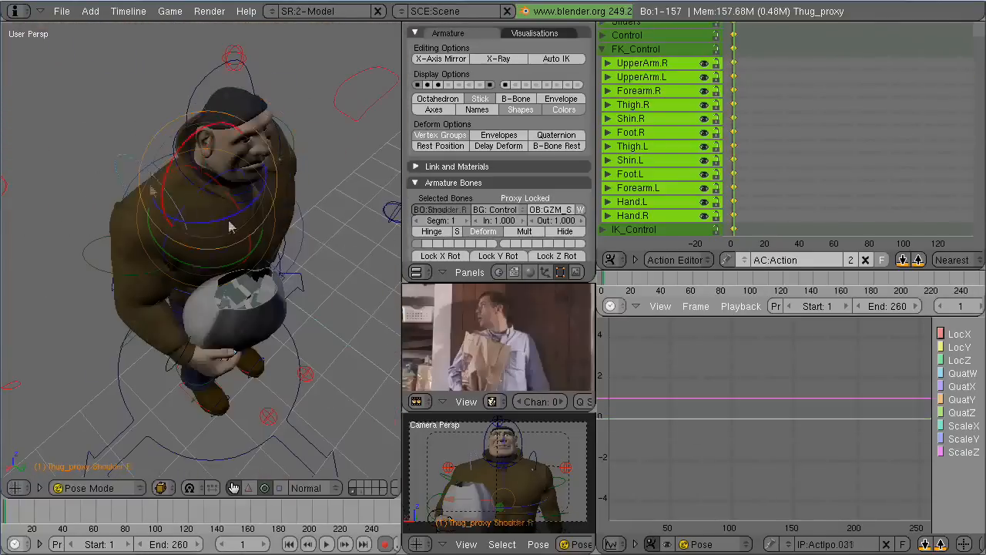
Rotate the Torso and neighbouring body controls to adjust the character's upper-body stance
{"action": "right_click", "coordinate": [254, 127]}
{"action": "scroll", "coordinate": [282, 125], "scroll_direction": "up", "scroll_amount": 5}
{"action": "middle_click_drag", "start_coordinate": [282, 126], "coordinate": [203, 211]}
{"action": "scroll", "coordinate": [203, 211], "scroll_direction": "down", "scroll_amount": 5}
{"action": "right_click", "coordinate": [136, 164]}
{"action": "left_click_drag", "start_coordinate": [192, 244], "coordinate": [121, 219]}
{"action": "middle_click_drag", "start_coordinate": [121, 219], "coordinate": [208, 247]}
{"action": "scroll", "coordinate": [225, 269], "scroll_direction": "down", "scroll_amount": 3}
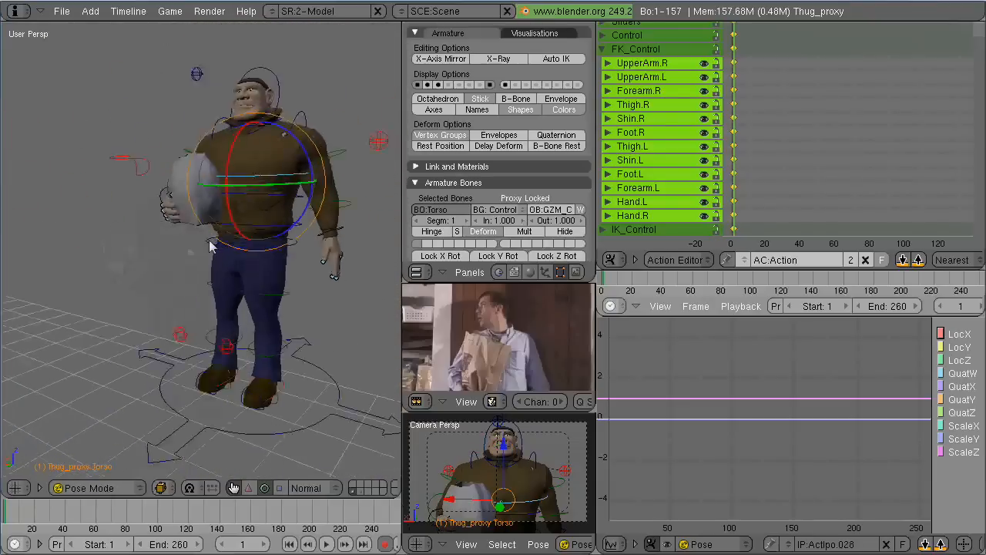
{"action": "scroll", "coordinate": [209, 247], "scroll_direction": "up", "scroll_amount": 4}
{"action": "right_click", "coordinate": [204, 201]}
{"action": "left_click_drag", "start_coordinate": [195, 232], "coordinate": [190, 154]}
Rotate the Head control to tilt and turn the head toward the character's right
{"action": "right_click", "coordinate": [221, 164]}
{"action": "middle_click_drag", "start_coordinate": [189, 154], "coordinate": [191, 297], "text": "shift"}
{"action": "middle_click_drag", "start_coordinate": [191, 297], "coordinate": [143, 277]}
{"action": "right_click", "coordinate": [153, 226]}
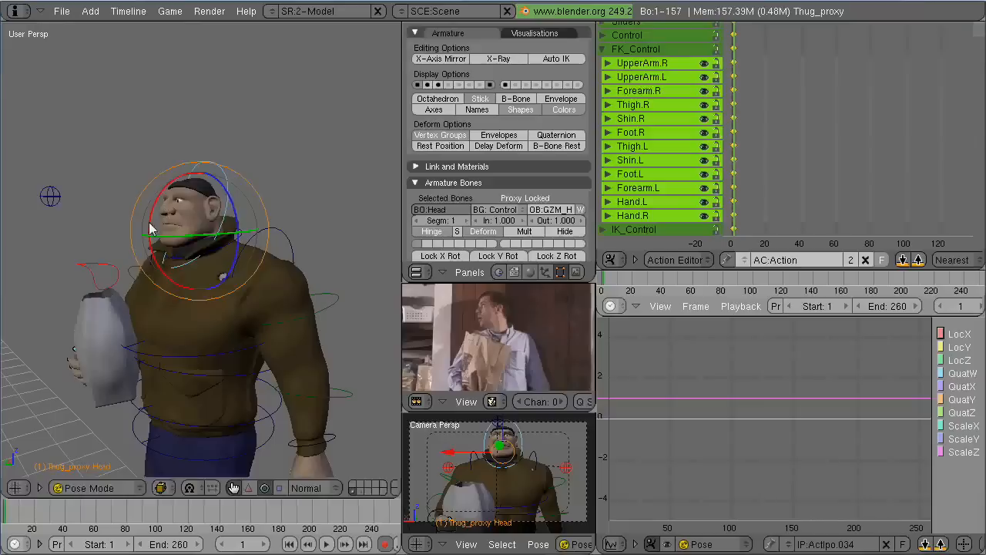
{"action": "left_click_drag", "start_coordinate": [152, 226], "coordinate": [158, 212]}
{"action": "middle_click_drag", "start_coordinate": [158, 212], "coordinate": [254, 242]}
{"action": "left_click_drag", "start_coordinate": [256, 236], "coordinate": [281, 204]}
Move the Gaze control out to the character's right so the eyes follow the turned head
{"action": "key", "text": "KP_7"}
{"action": "right_click", "coordinate": [225, 208]}
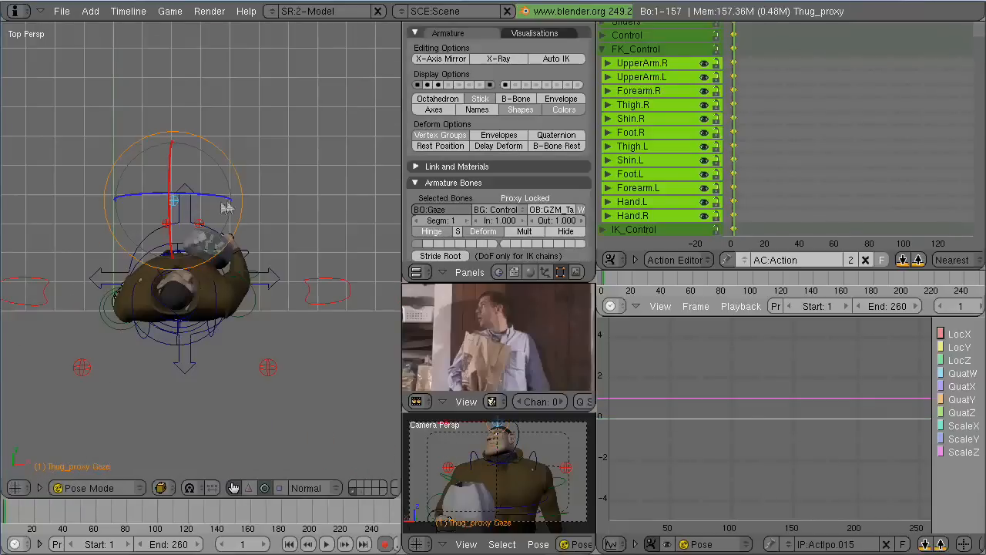
{"action": "key", "text": "ctrl+KP_1"}
{"action": "scroll", "coordinate": [253, 272], "scroll_direction": "up", "scroll_amount": 3}
{"action": "scroll", "coordinate": [254, 272], "scroll_direction": "down", "scroll_amount": 3}
{"action": "key", "text": "KP_7"}
{"action": "middle_click_drag", "start_coordinate": [505, 458], "coordinate": [516, 471], "text": "shift"}
{"action": "scroll", "coordinate": [516, 471], "scroll_direction": "up", "scroll_amount": 5}
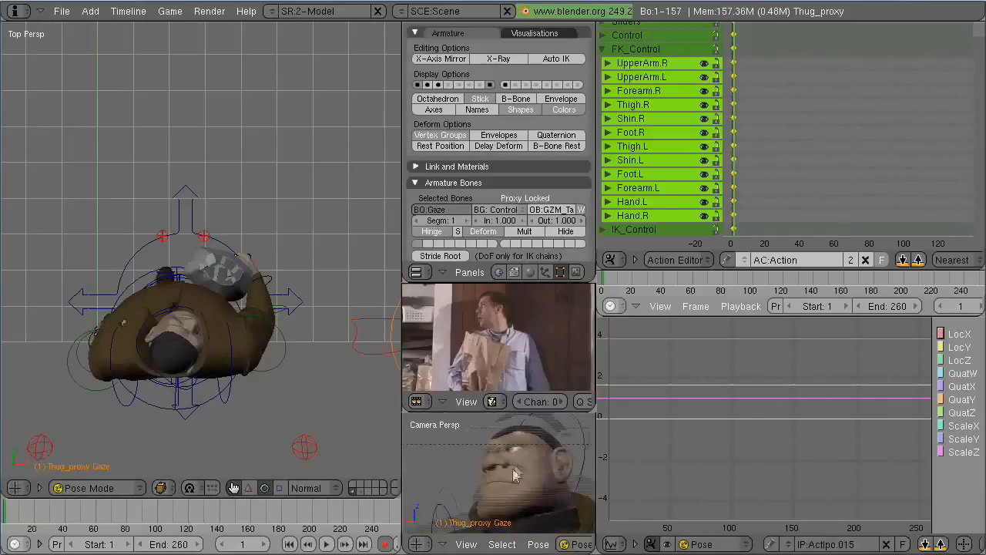
{"action": "scroll", "coordinate": [377, 310], "scroll_direction": "down", "scroll_amount": 2}
{"action": "key", "text": "g"}
{"action": "left_click", "coordinate": [287, 208]}
{"action": "key", "text": "ctrl+KP_1"}
{"action": "key", "text": "Home"}
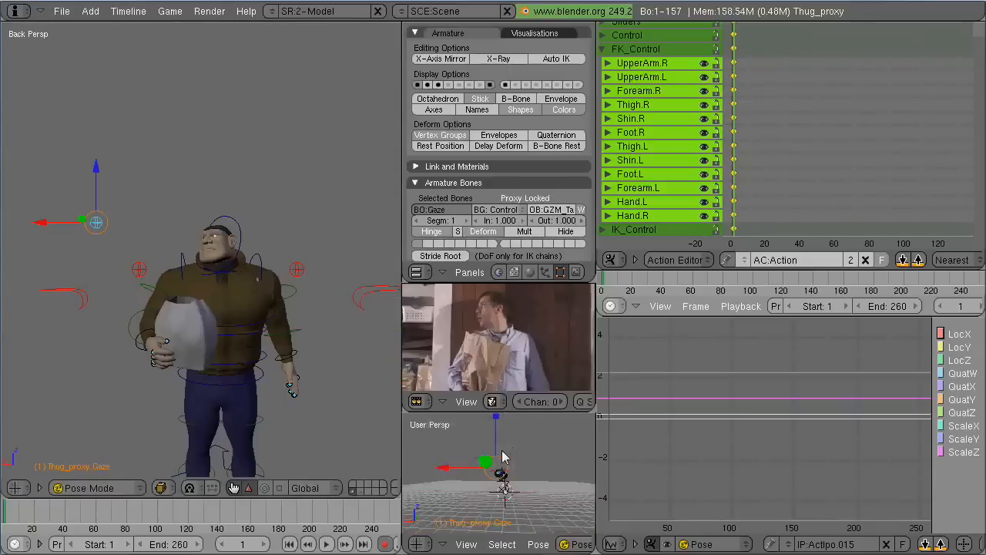
Fine-tune the Head control's rotation about Z to match the reference as seen through the camera
{"action": "key", "text": "KP_0"}
{"action": "scroll", "coordinate": [509, 478], "scroll_direction": "down", "scroll_amount": 5}
{"action": "key", "text": "KP_0"}
{"action": "right_click", "coordinate": [250, 199]}
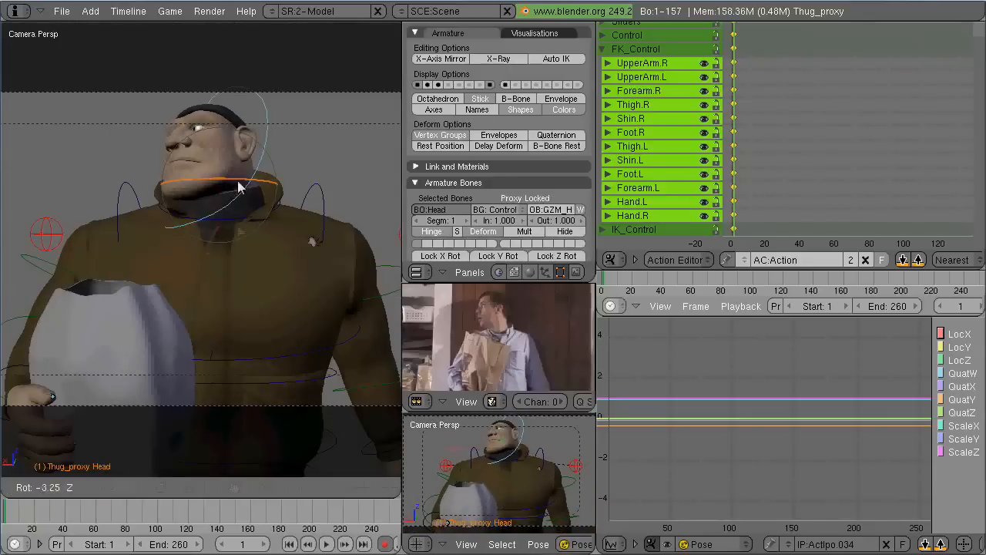
{"action": "left_click", "coordinate": [279, 249]}
{"action": "middle_click_drag", "start_coordinate": [279, 249], "coordinate": [296, 297]}
{"action": "left_click", "coordinate": [286, 342]}
{"action": "left_click_drag", "start_coordinate": [296, 297], "coordinate": [249, 295]}
{"action": "middle_click_drag", "start_coordinate": [283, 332], "coordinate": [287, 293]}
{"action": "key", "text": "KP_0"}
Deselect the bones and rotate the Shoulder.R control to refine the right shoulder
{"action": "key", "text": "a"}
{"action": "right_click", "coordinate": [147, 222]}
{"action": "middle_click_drag", "start_coordinate": [166, 266], "coordinate": [316, 328]}
{"action": "scroll", "coordinate": [229, 285], "scroll_direction": "down", "scroll_amount": 4}
{"action": "left_click_drag", "start_coordinate": [239, 312], "coordinate": [235, 336]}
{"action": "middle_click_drag", "start_coordinate": [234, 336], "coordinate": [188, 409]}
{"action": "key", "text": "KP_0"}
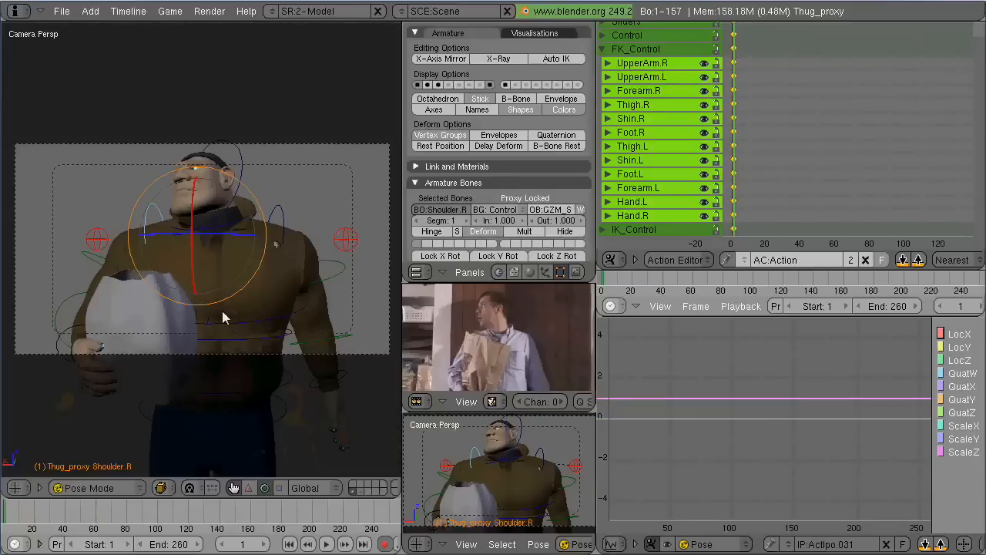
Rotate the Mid 1 spine control to adjust the body's lean, and recheck the head's rotation through the camera
{"action": "middle_click_drag", "start_coordinate": [222, 311], "coordinate": [202, 341]}
{"action": "right_click", "coordinate": [207, 290]}
{"action": "mouse_move", "coordinate": [165, 247]}
{"action": "left_mouse_down"}
{"action": "mouse_move", "coordinate": [189, 250]}
{"action": "mouse_move", "coordinate": [164, 244]}
{"action": "left_mouse_up"}
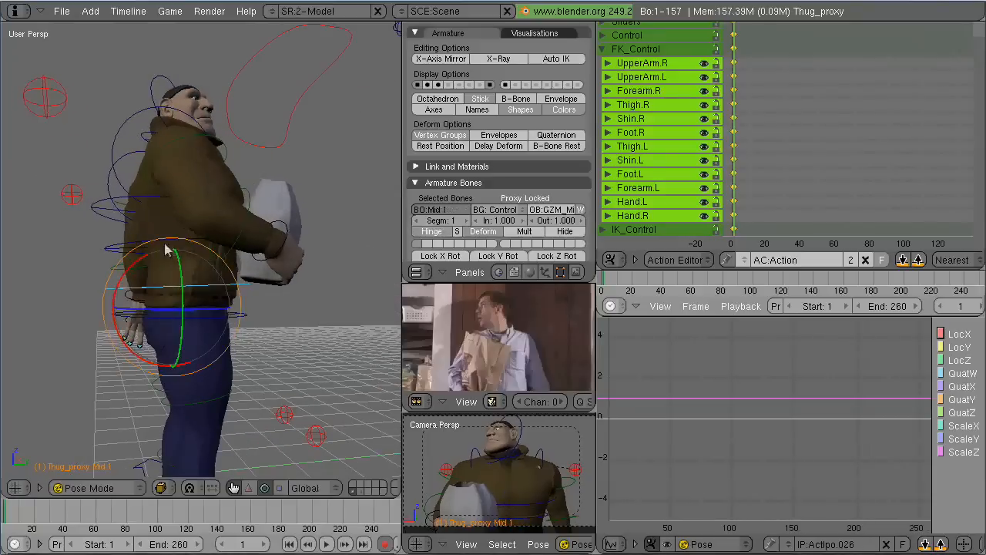
{"action": "middle_click_drag", "start_coordinate": [166, 249], "coordinate": [148, 256]}
{"action": "right_click", "coordinate": [237, 314]}
{"action": "left_click", "coordinate": [247, 491]}
{"action": "left_click", "coordinate": [251, 339]}
{"action": "key", "text": "KP_0"}
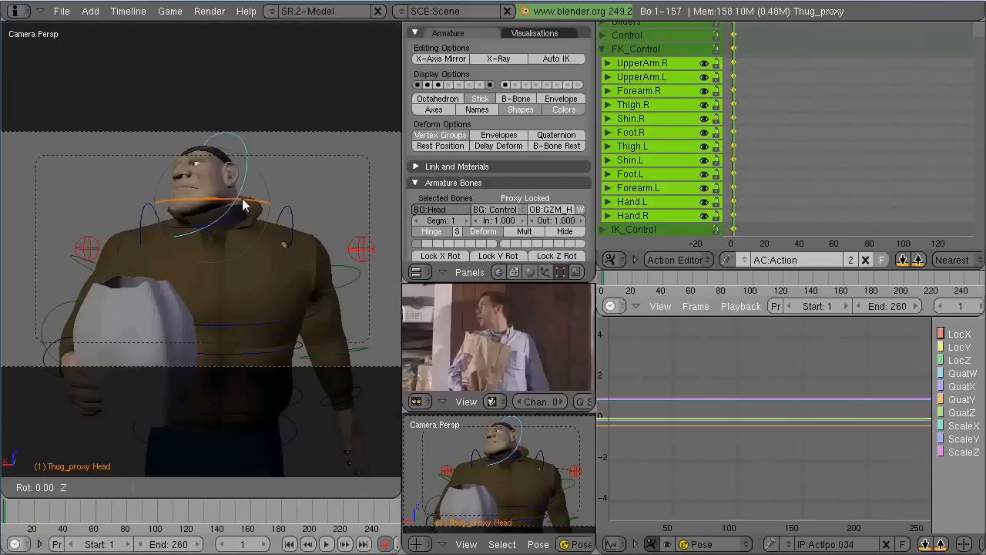
Insert keys for all controls at frame 60 to hold the first pose
{"action": "key", "text": "a"}
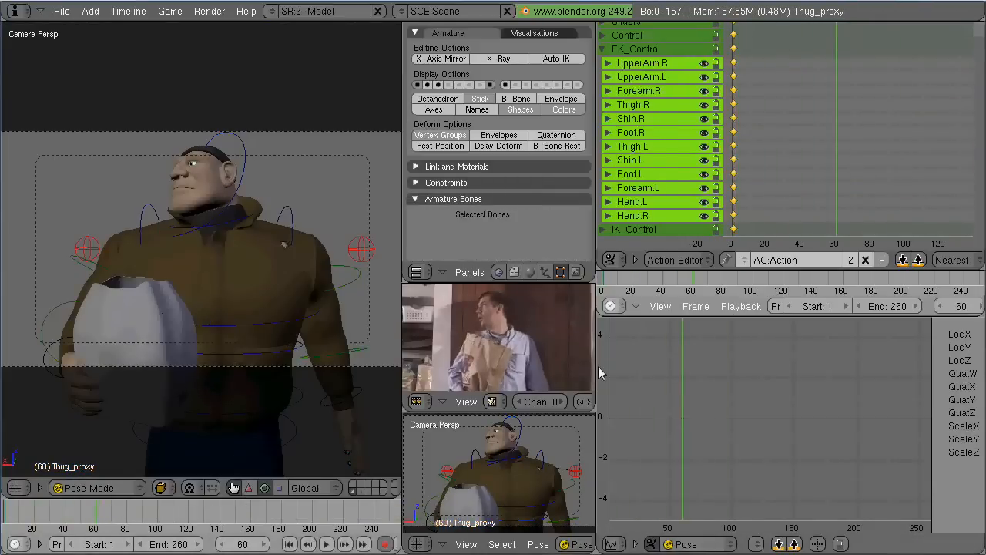
{"action": "key", "text": "a"}
{"action": "key", "text": "i"}
{"action": "left_click", "coordinate": [220, 205]}
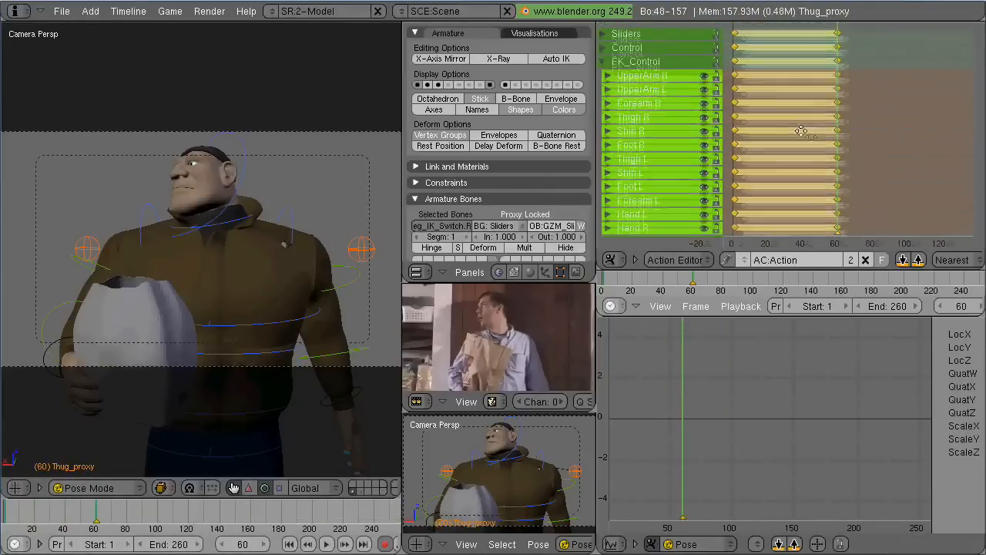
{"action": "key", "text": "a"}
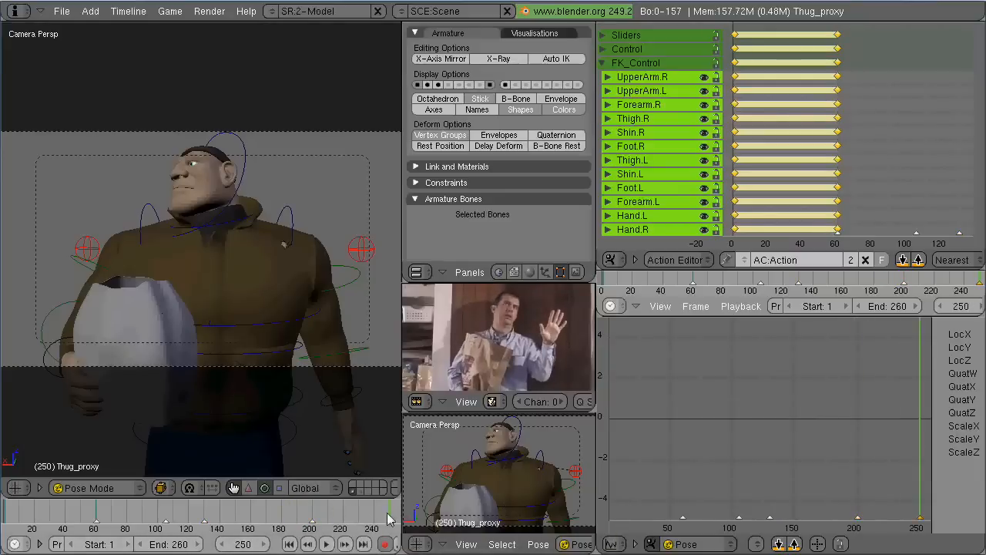
Scrub the timeline against the reference footage to frame 105 and select all the controls
{"action": "left_click", "coordinate": [40, 544]}
{"action": "left_click", "coordinate": [99, 545]}
{"action": "left_click", "coordinate": [123, 496]}
{"action": "left_click_drag", "start_coordinate": [110, 522], "coordinate": [138, 530]}
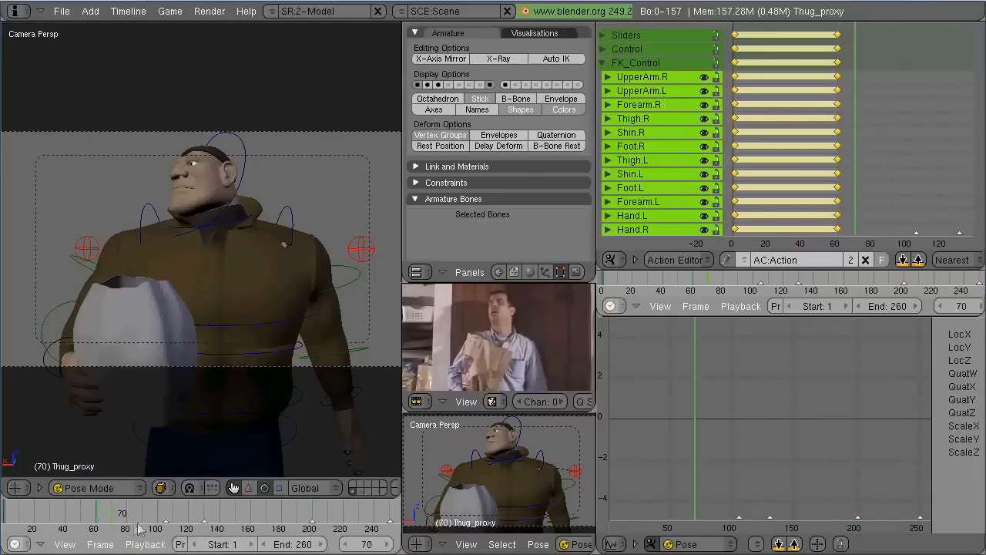
{"action": "key", "text": "a"}
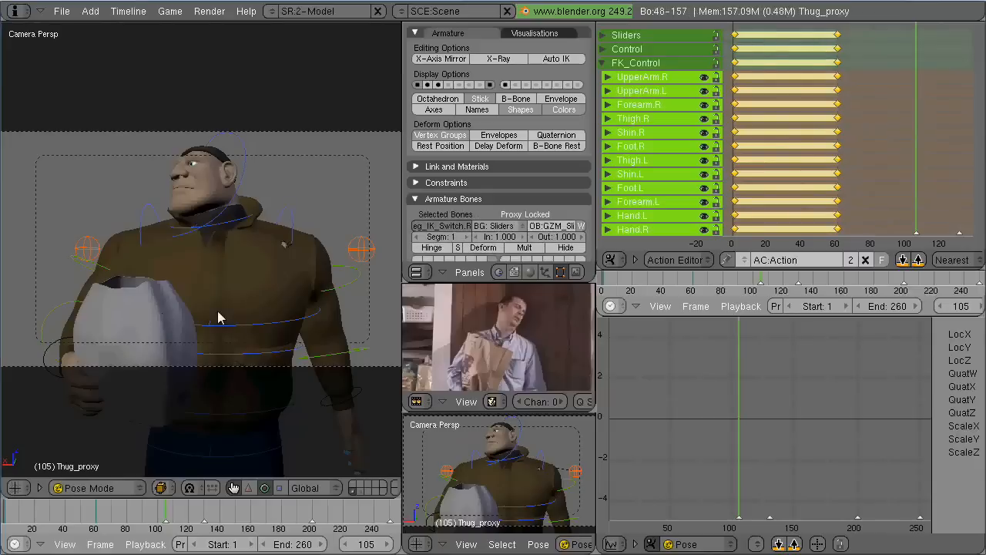
Turn the head to face forward and rotate the left upper arm at frame 105
{"action": "right_click", "coordinate": [269, 194]}
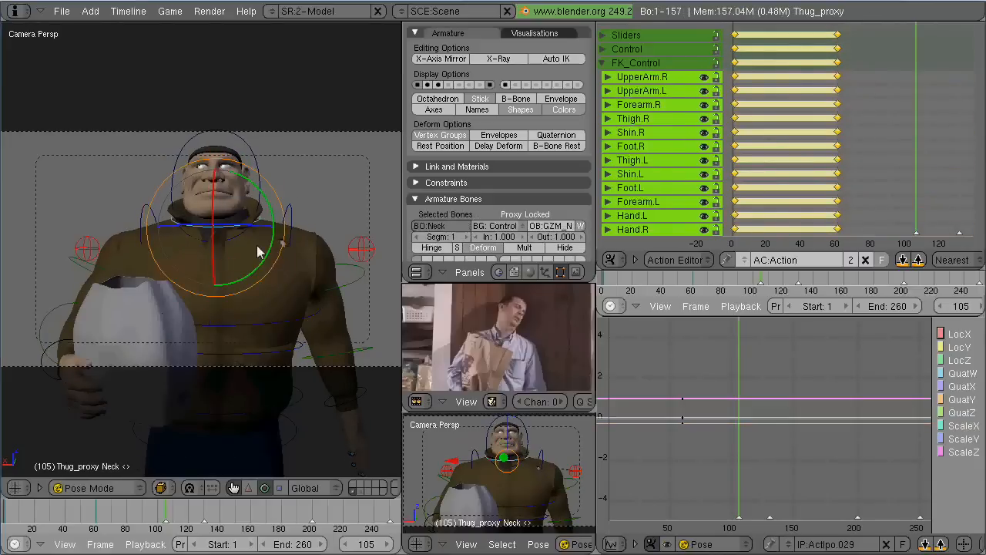
{"action": "right_click", "coordinate": [353, 304]}
{"action": "left_click_drag", "start_coordinate": [371, 261], "coordinate": [327, 306]}
Insert keys for all controls at frame 105 and deselect them
{"action": "key", "text": "a"}
{"action": "key", "text": "a"}
{"action": "key", "text": "i"}
{"action": "left_click", "coordinate": [267, 248]}
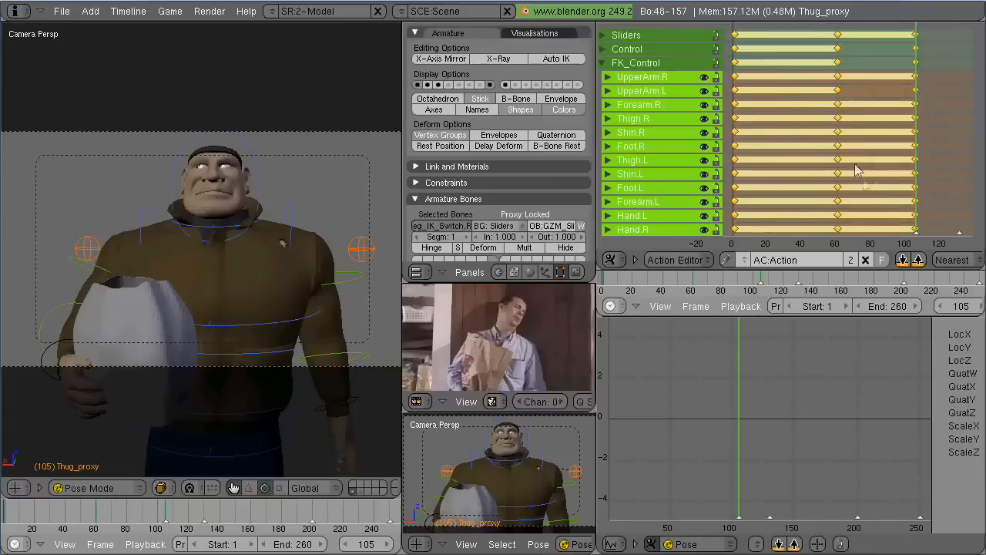
{"action": "key", "text": "a"}
Rotate the Head control to turn and tilt the head toward the character's left at frame 105
{"action": "middle_click_drag", "start_coordinate": [856, 168], "coordinate": [751, 170]}
{"action": "right_click", "coordinate": [262, 190]}
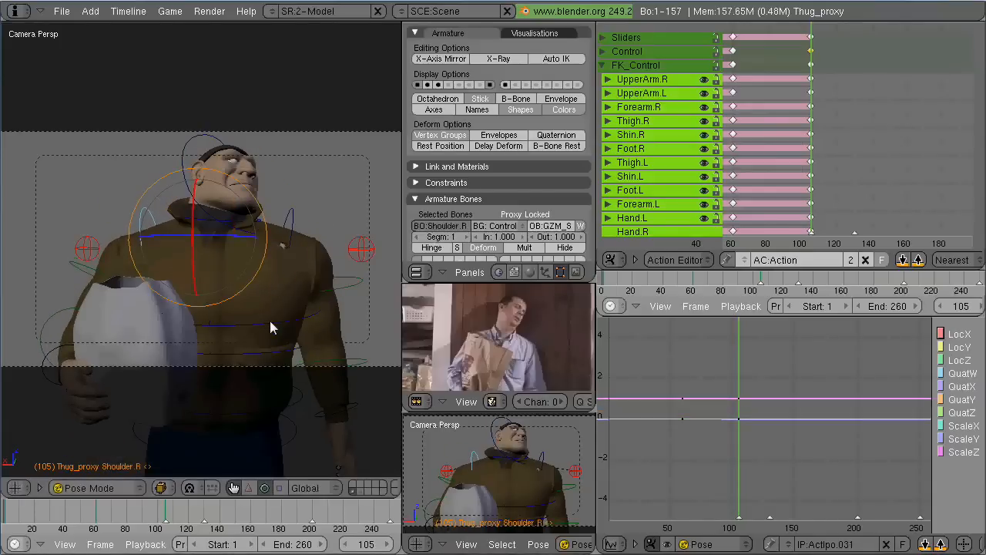
{"action": "right_click", "coordinate": [232, 173]}
{"action": "key", "text": "r"}
{"action": "key", "text": "r"}
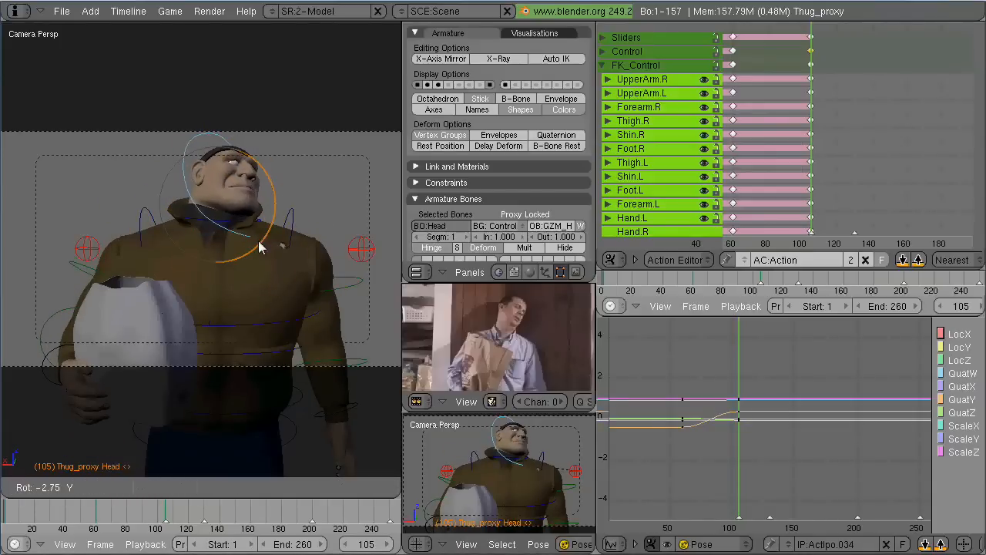
Reposition the Gaze control at frame 105 to aim the eyes toward the character's left, and scrub the timeline
{"action": "key", "text": "KP_7"}
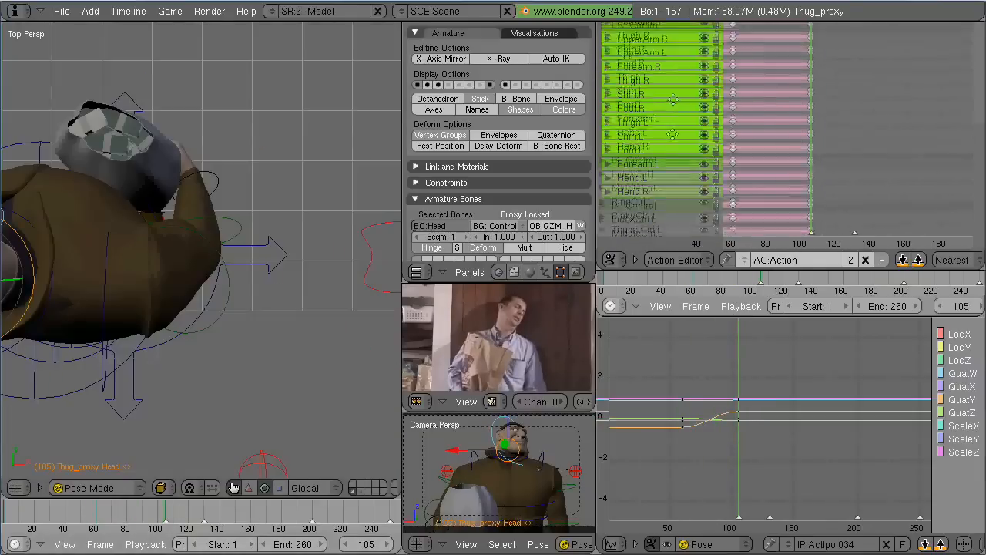
{"action": "left_click", "coordinate": [628, 76]}
{"action": "scroll", "coordinate": [318, 185], "scroll_direction": "down", "scroll_amount": 6}
{"action": "left_click", "coordinate": [152, 229]}
{"action": "key", "text": "KP_0"}
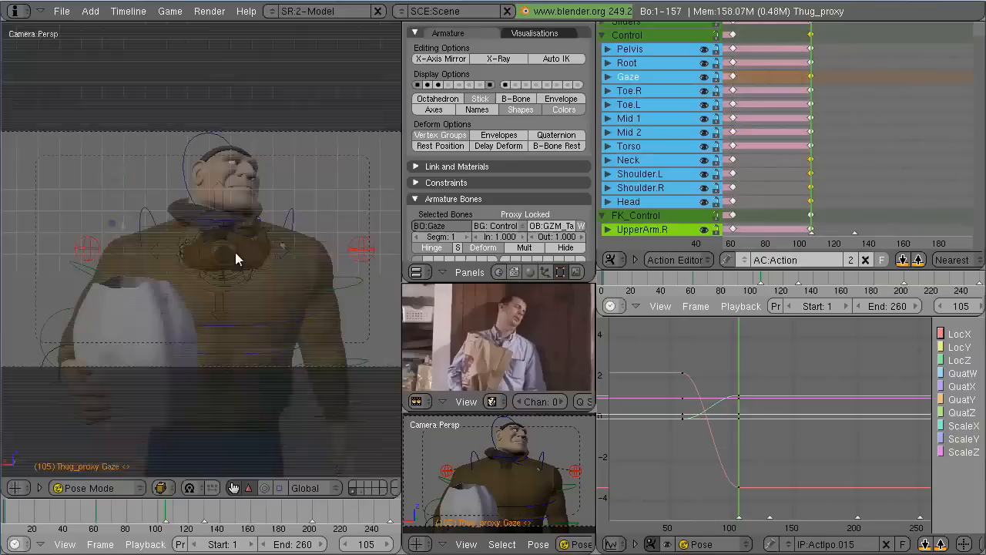
{"action": "middle_click_drag", "start_coordinate": [235, 252], "coordinate": [175, 257]}
{"action": "scroll", "coordinate": [176, 257], "scroll_direction": "up", "scroll_amount": 5}
{"action": "scroll", "coordinate": [505, 454], "scroll_direction": "up", "scroll_amount": 5}
{"action": "middle_click_drag", "start_coordinate": [505, 444], "coordinate": [481, 524], "text": "shift"}
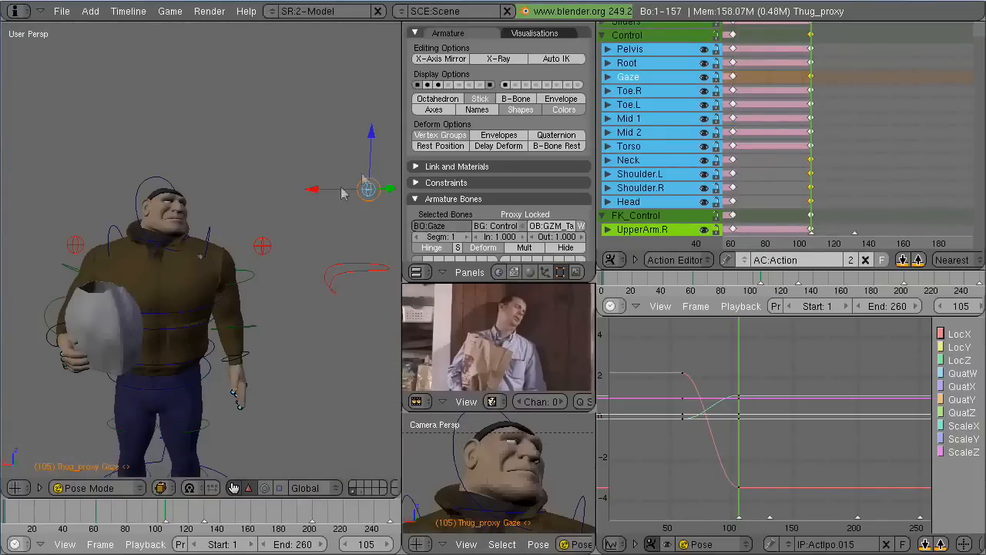
{"action": "middle_click_drag", "start_coordinate": [343, 192], "coordinate": [349, 239]}
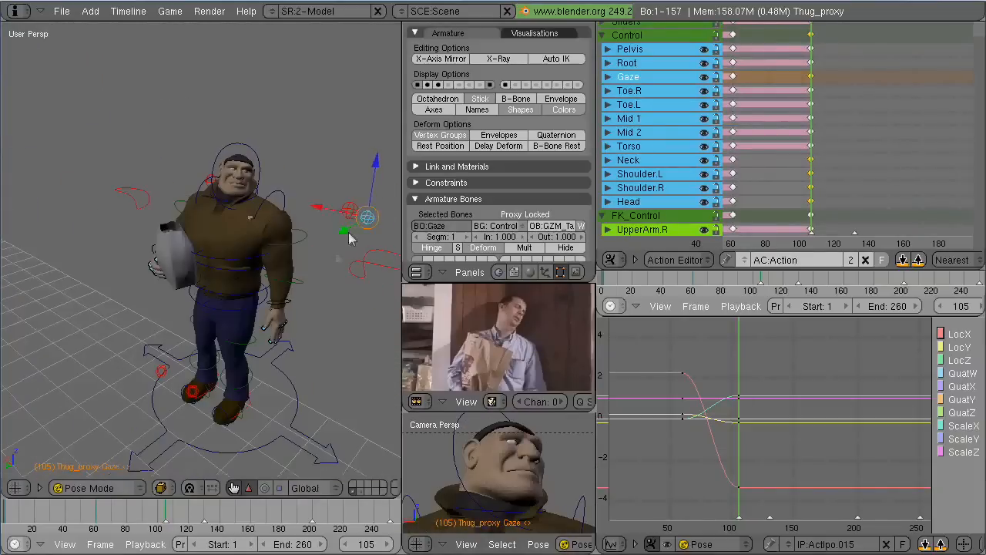
{"action": "left_click_drag", "start_coordinate": [337, 199], "coordinate": [340, 169]}
{"action": "middle_click_drag", "start_coordinate": [331, 185], "coordinate": [362, 151]}
{"action": "left_click_drag", "start_coordinate": [146, 512], "coordinate": [180, 511]}
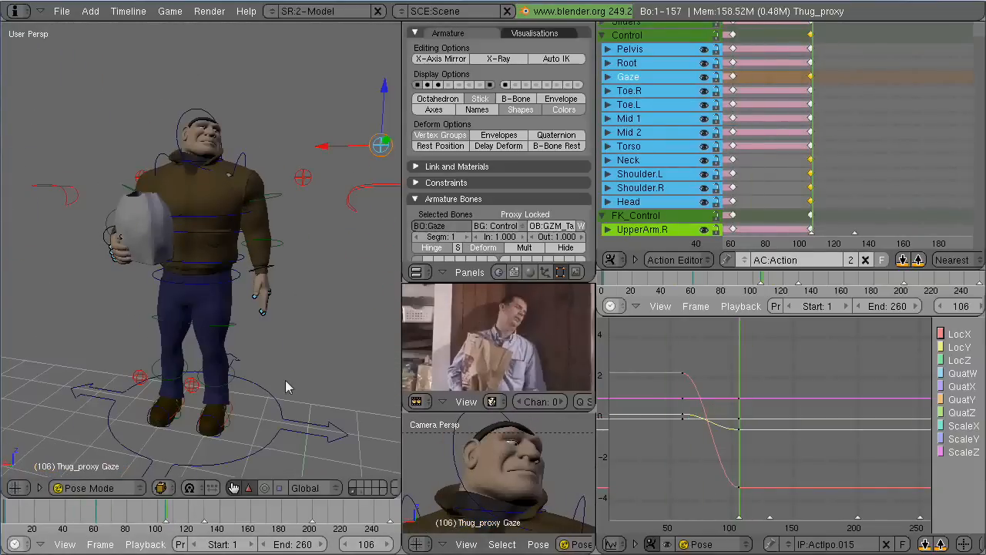
Try the Gaze control's frame 105 key at an earlier frame, scrub through the turn, and return the key to frame 105
{"action": "key", "text": "KP_0"}
{"action": "mouse_move", "coordinate": [116, 516]}
{"action": "left_mouse_down"}
{"action": "mouse_move", "coordinate": [96, 517]}
{"action": "mouse_move", "coordinate": [108, 518]}
{"action": "left_mouse_up"}
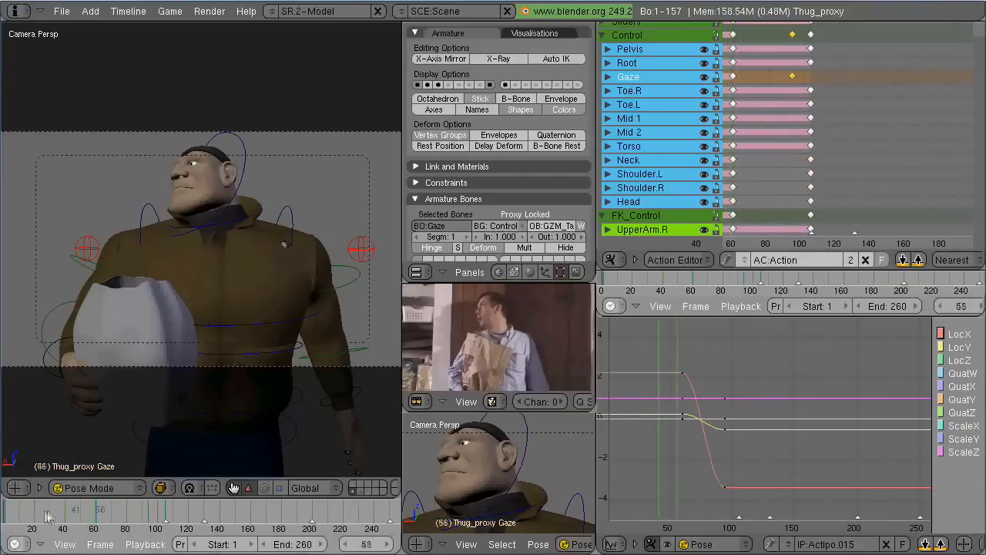
{"action": "left_click_drag", "start_coordinate": [56, 515], "coordinate": [152, 522]}
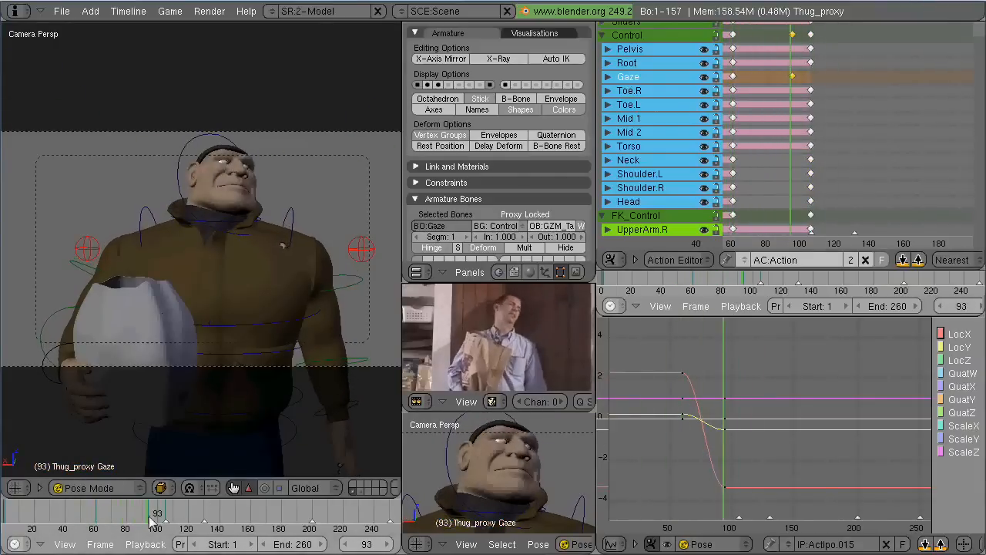
{"action": "right_click_drag", "start_coordinate": [793, 77], "coordinate": [812, 77]}
Move the Gaze control's frame 60 key earlier to about frame 53 and add a Gaze key at about frame 70
{"action": "middle_click_drag", "start_coordinate": [811, 77], "coordinate": [923, 70]}
{"action": "right_click_drag", "start_coordinate": [844, 70], "coordinate": [825, 70]}
{"action": "mouse_move", "coordinate": [116, 515]}
{"action": "left_mouse_down"}
{"action": "mouse_move", "coordinate": [156, 514]}
{"action": "mouse_move", "coordinate": [121, 515]}
{"action": "left_mouse_up"}
{"action": "right_click_drag", "start_coordinate": [825, 72], "coordinate": [831, 70]}
{"action": "left_click", "coordinate": [124, 518]}
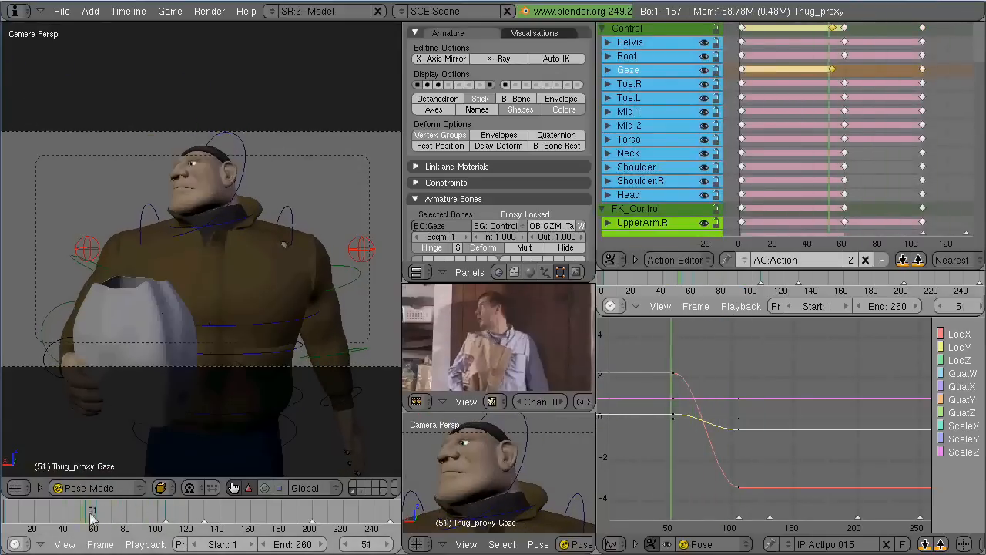
{"action": "left_click", "coordinate": [135, 44]}
At frame 130, adjust the torso and clear the rotation of the Neck and Head controls
{"action": "mouse_move", "coordinate": [174, 515]}
{"action": "left_mouse_down"}
{"action": "mouse_move", "coordinate": [149, 517]}
{"action": "mouse_move", "coordinate": [182, 509]}
{"action": "left_mouse_up"}
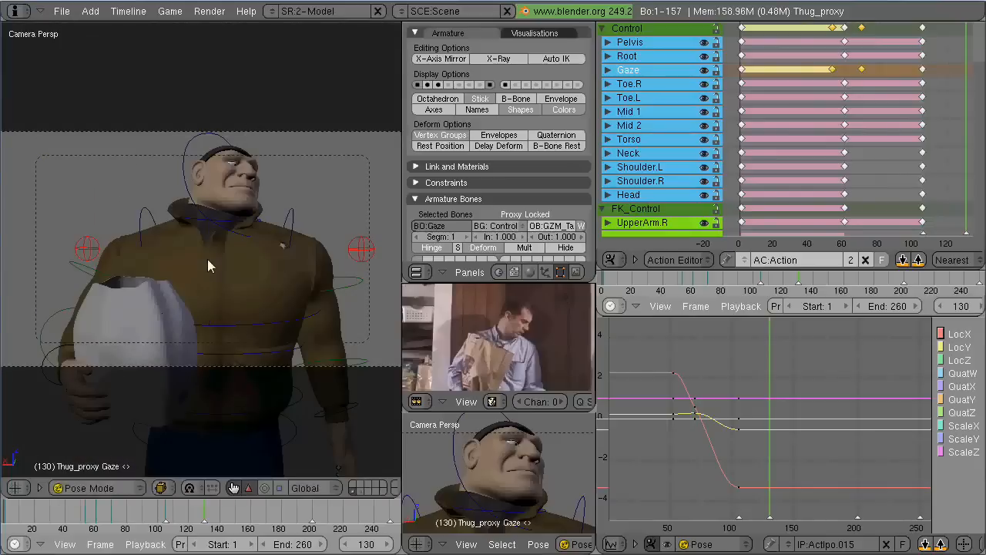
{"action": "right_click", "coordinate": [239, 324]}
{"action": "left_click_drag", "start_coordinate": [214, 304], "coordinate": [217, 340]}
{"action": "middle_click_drag", "start_coordinate": [217, 269], "coordinate": [188, 257]}
{"action": "key", "text": "KP_0"}
{"action": "right_click", "coordinate": [212, 222]}
{"action": "right_click", "coordinate": [236, 209], "text": "shift"}
{"action": "middle_click_drag", "start_coordinate": [224, 212], "coordinate": [185, 215]}
{"action": "scroll", "coordinate": [185, 215], "scroll_direction": "up", "scroll_amount": 5}
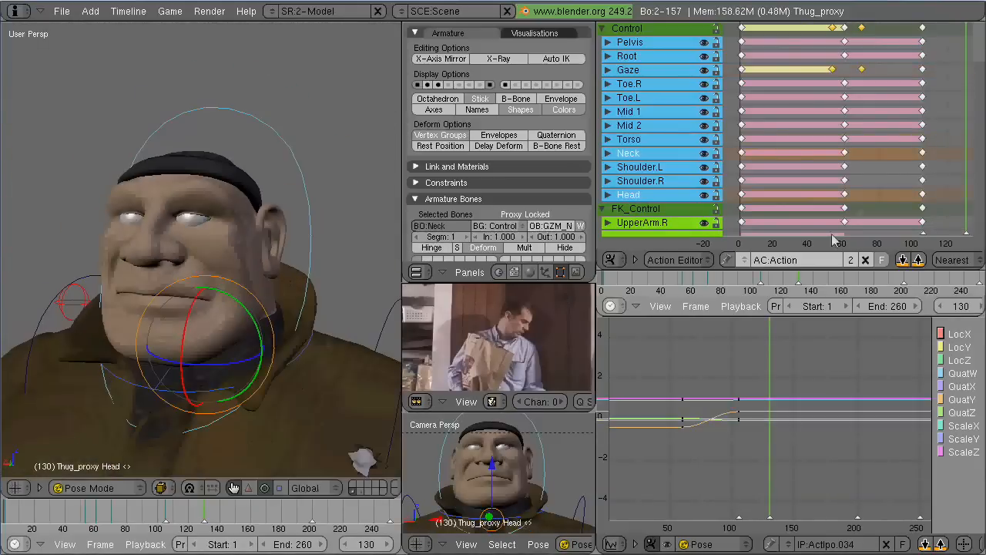
Rotate the Head control freely at frame 130 to turn the face toward the character's left
{"action": "right_click", "coordinate": [198, 379]}
{"action": "middle_click_drag", "start_coordinate": [199, 378], "coordinate": [265, 362]}
{"action": "key", "text": "r"}
{"action": "key", "text": "r"}
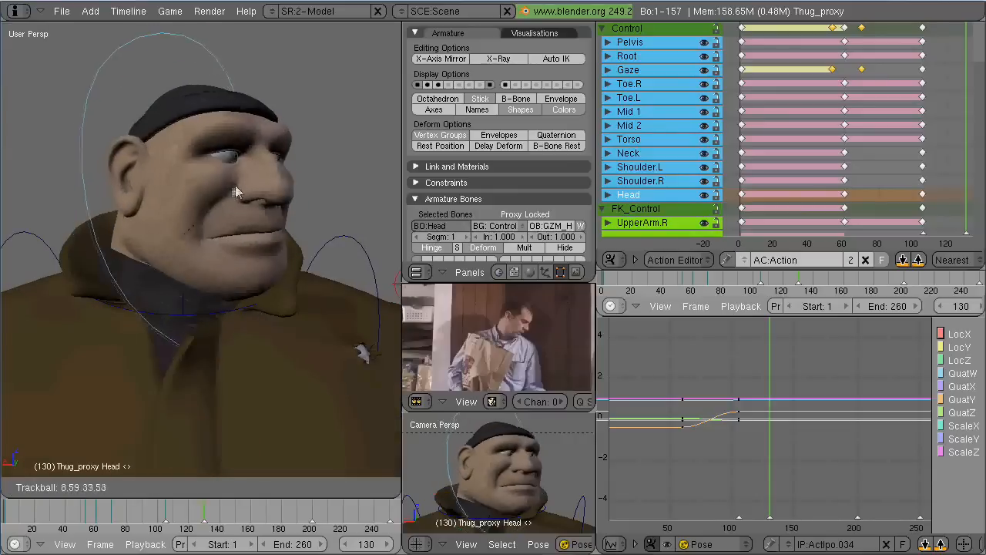
{"action": "left_click", "coordinate": [237, 192]}
Rotate the Neck control freely at frame 130 to support the head turn
{"action": "right_click", "coordinate": [221, 319]}
{"action": "key", "text": "r"}
{"action": "key", "text": "r"}
{"action": "key", "text": "r"}
{"action": "key", "text": "r"}
{"action": "left_click", "coordinate": [266, 274]}
Rotate the Torso control slightly at frame 130 and refine the Head control's rotation to match the reference
{"action": "scroll", "coordinate": [262, 293], "scroll_direction": "down", "scroll_amount": 5}
{"action": "right_click", "coordinate": [216, 405]}
{"action": "middle_click_drag", "start_coordinate": [220, 385], "coordinate": [177, 370]}
{"action": "left_click_drag", "start_coordinate": [166, 368], "coordinate": [167, 369]}
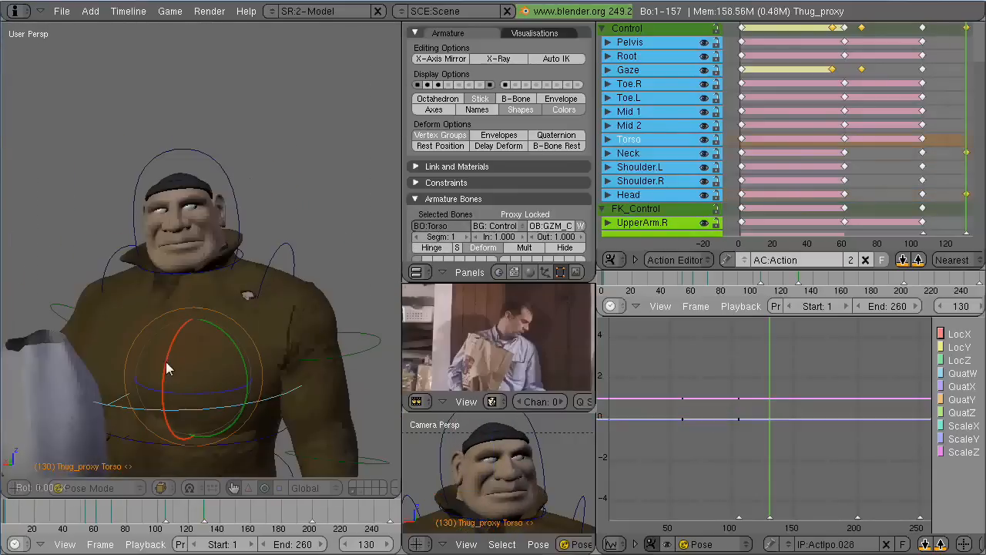
{"action": "key", "text": "KP_0"}
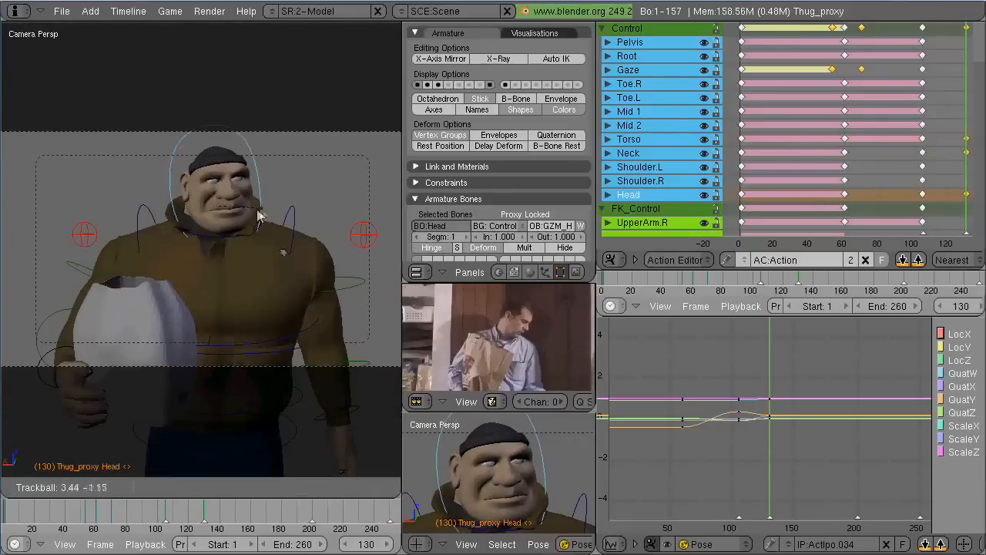
{"action": "left_click", "coordinate": [259, 217]}
Reposition the Gaze control in front of the character at frame 130
{"action": "middle_click_drag", "start_coordinate": [260, 220], "coordinate": [280, 288]}
{"action": "key", "text": "KP_0"}
{"action": "scroll", "coordinate": [236, 253], "scroll_direction": "down", "scroll_amount": 6}
{"action": "right_click", "coordinate": [235, 247]}
{"action": "middle_click_drag", "start_coordinate": [254, 231], "coordinate": [253, 262]}
{"action": "scroll", "coordinate": [253, 262], "scroll_direction": "up", "scroll_amount": 8}
{"action": "key", "text": "g"}
{"action": "left_click", "coordinate": [208, 266]}
{"action": "key", "text": "KP_7"}
{"action": "key", "text": "g"}
{"action": "left_click", "coordinate": [198, 264]}
Move the Gaze control farther out in front of the face toward the character's left at frame 130
{"action": "middle_click_drag", "start_coordinate": [223, 309], "coordinate": [283, 205]}
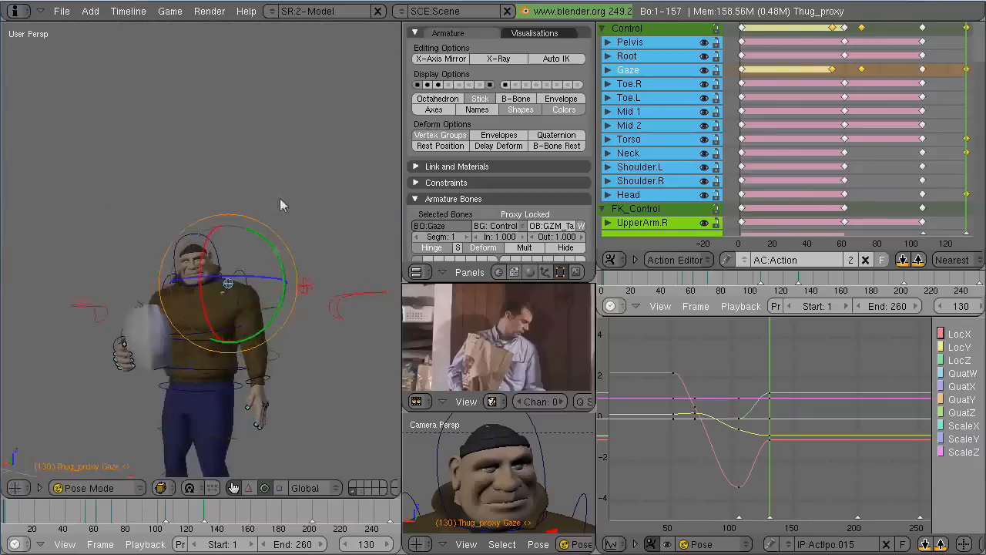
{"action": "scroll", "coordinate": [280, 204], "scroll_direction": "up", "scroll_amount": 5}
{"action": "key", "text": "g"}
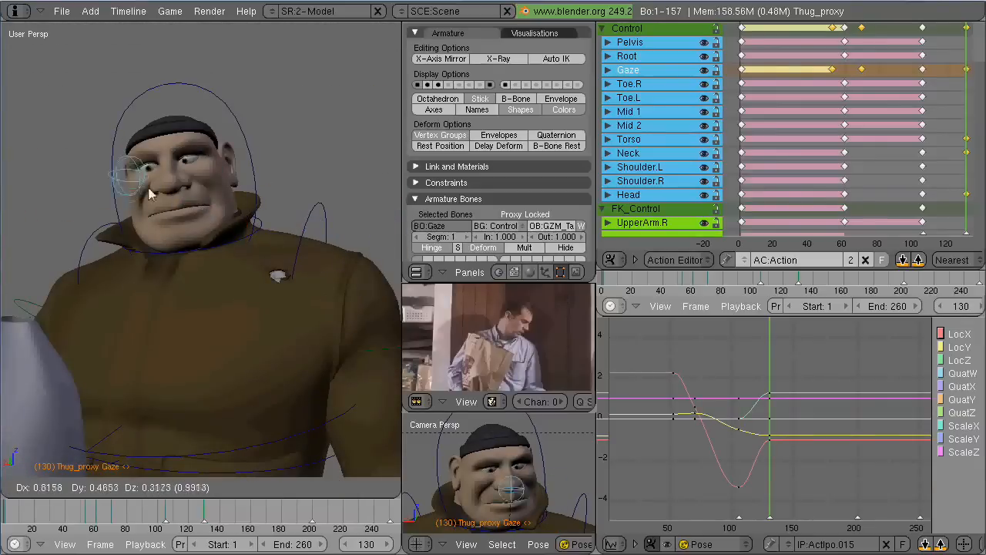
{"action": "left_click", "coordinate": [202, 183]}
{"action": "scroll", "coordinate": [240, 194], "scroll_direction": "down", "scroll_amount": 4}
{"action": "key", "text": "KP_7"}
{"action": "key", "text": "g"}
{"action": "left_click", "coordinate": [185, 229]}
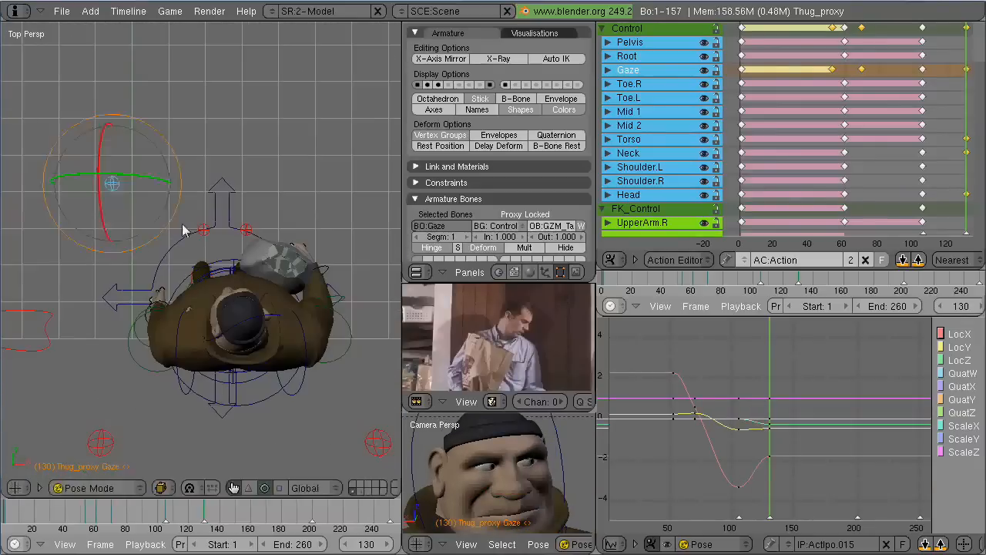
Shift the Gaze control at frame 130 so the eyes look down and toward the character's left
{"action": "key", "text": "g"}
{"action": "left_click", "coordinate": [168, 180]}
{"action": "key", "text": "ctrl+KP_1"}
{"action": "scroll", "coordinate": [178, 267], "scroll_direction": "down", "scroll_amount": 3}
{"action": "key", "text": "g"}
{"action": "left_click", "coordinate": [367, 310]}
Rotate the Mid 2 control at frame 130 to lean the upper body slightly toward the character's left
{"action": "key", "text": "KP_0"}
{"action": "scroll", "coordinate": [225, 333], "scroll_direction": "down", "scroll_amount": 4}
{"action": "right_click", "coordinate": [266, 305]}
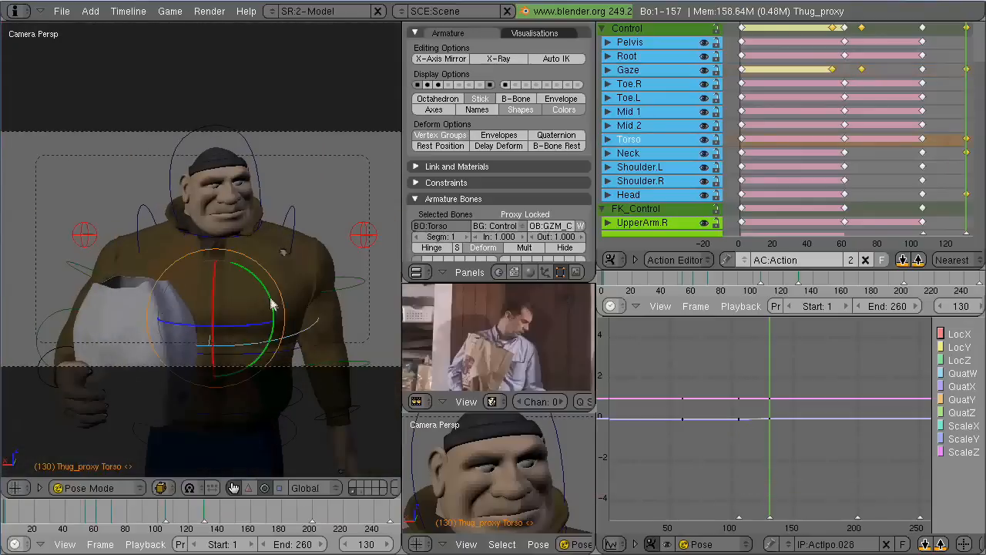
{"action": "right_click", "coordinate": [281, 357]}
{"action": "left_click_drag", "start_coordinate": [268, 333], "coordinate": [261, 327]}
Turn the Head control about Z and tilt it at frame 130 to match the reference head pose
{"action": "right_click", "coordinate": [271, 183]}
{"action": "left_click_drag", "start_coordinate": [281, 233], "coordinate": [276, 240]}
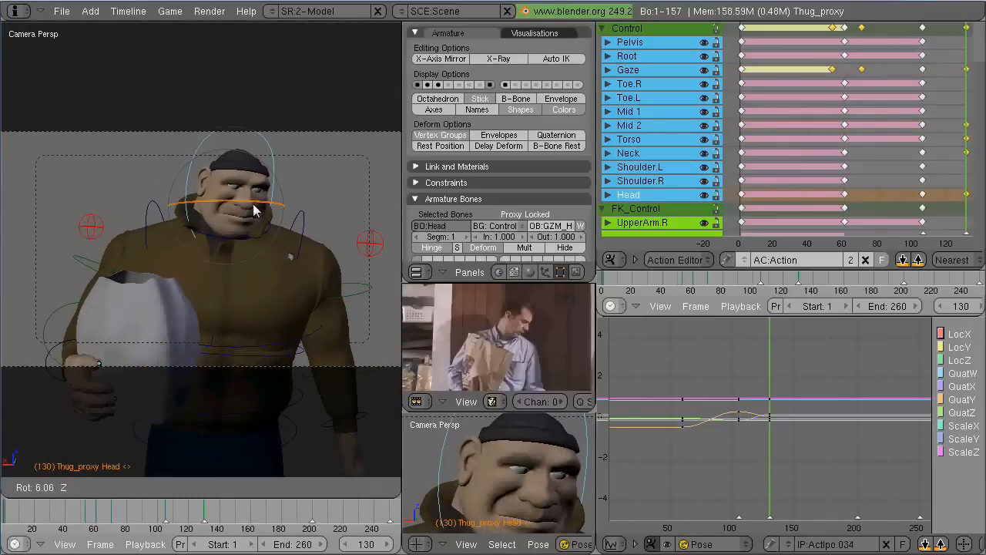
{"action": "left_click", "coordinate": [254, 209]}
{"action": "scroll", "coordinate": [266, 270], "scroll_direction": "up", "scroll_amount": 2}
{"action": "right_click", "coordinate": [277, 322]}
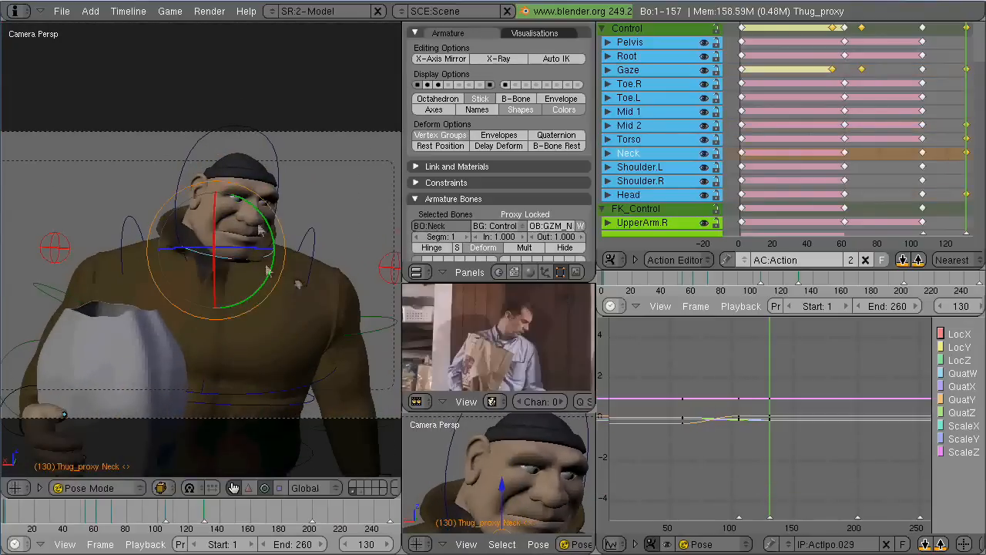
{"action": "right_click", "coordinate": [264, 228]}
{"action": "key", "text": "r"}
{"action": "key", "text": "r"}
{"action": "left_click", "coordinate": [278, 291]}
{"action": "scroll", "coordinate": [259, 294], "scroll_direction": "up", "scroll_amount": 2}
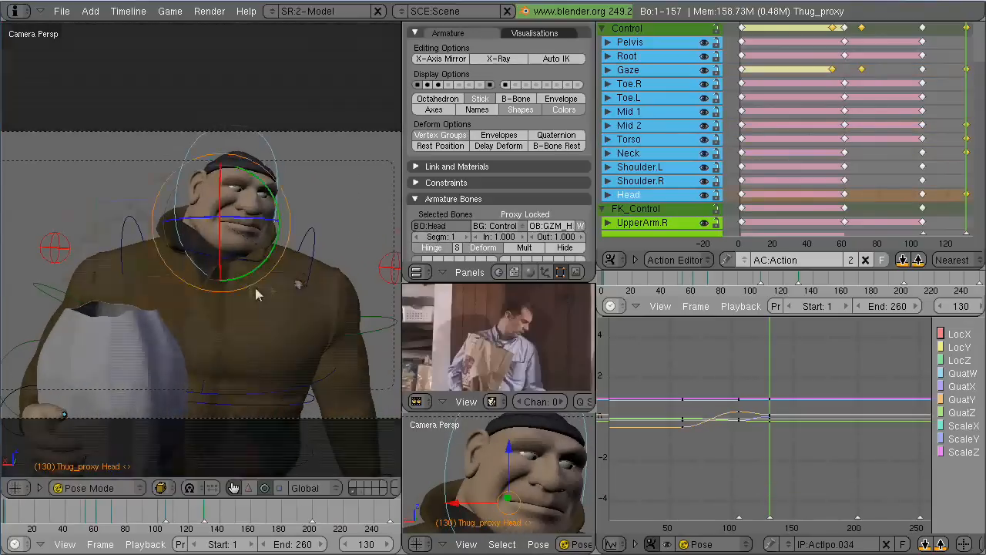
{"action": "scroll", "coordinate": [308, 302], "scroll_direction": "down", "scroll_amount": 3}
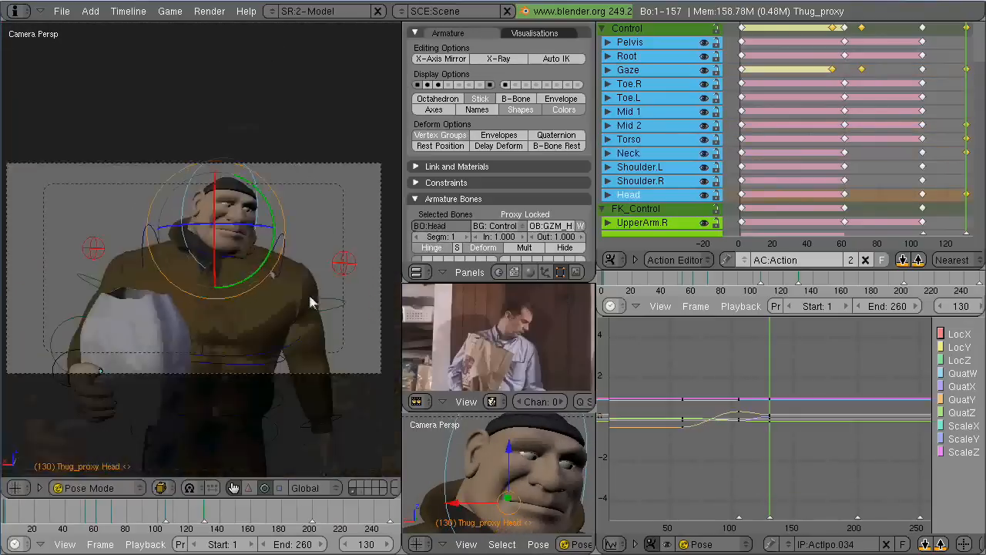
Rotate the Shoulder.L control at frame 130 to adjust the left shoulder's pose
{"action": "right_click", "coordinate": [314, 245]}
{"action": "key", "text": "r"}
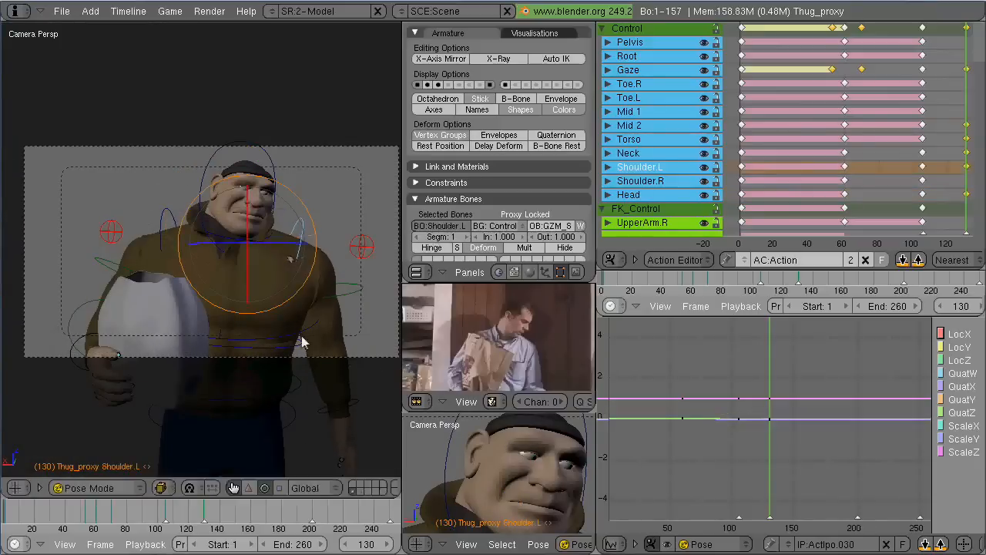
{"action": "right_click", "coordinate": [302, 343]}
{"action": "key", "text": "r"}
{"action": "key", "text": "y"}
{"action": "middle_click_drag", "start_coordinate": [191, 289], "coordinate": [319, 242]}
{"action": "scroll", "coordinate": [286, 258], "scroll_direction": "up", "scroll_amount": 3}
{"action": "right_click", "coordinate": [286, 254]}
{"action": "key", "text": "r"}
{"action": "left_click", "coordinate": [183, 257]}
Fine-tune the Gaze control's position at frame 130 to aim the eyes lower toward the character's left
{"action": "key", "text": "KP_0"}
{"action": "scroll", "coordinate": [329, 248], "scroll_direction": "down", "scroll_amount": 3}
{"action": "scroll", "coordinate": [319, 242], "scroll_direction": "down", "scroll_amount": 4}
{"action": "right_click", "coordinate": [302, 314]}
{"action": "key", "text": "g"}
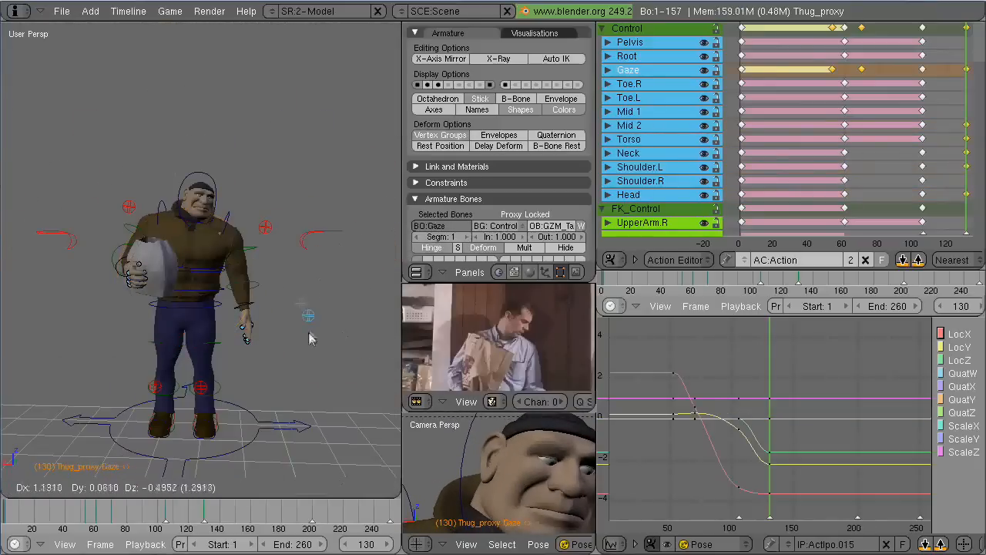
{"action": "left_click", "coordinate": [310, 336]}
{"action": "middle_click_drag", "start_coordinate": [310, 336], "coordinate": [348, 319]}
{"action": "key", "text": "g"}
{"action": "middle_click_drag", "start_coordinate": [534, 476], "coordinate": [495, 474], "text": "shift"}
{"action": "scroll", "coordinate": [239, 362], "scroll_direction": "up", "scroll_amount": 2}
{"action": "middle_click_drag", "start_coordinate": [238, 363], "coordinate": [260, 362], "text": "shift"}
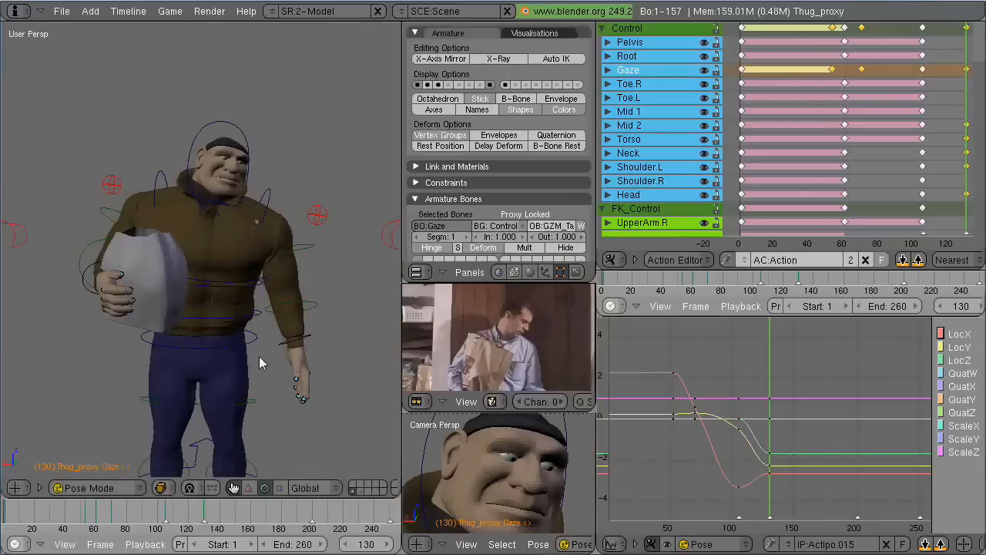
Go back to frame 105 and adjust the Torso control's pose there
{"action": "left_click_drag", "start_coordinate": [202, 513], "coordinate": [166, 532]}
{"action": "key", "text": "KP_0"}
{"action": "right_click", "coordinate": [301, 235]}
{"action": "right_click", "coordinate": [281, 307]}
Return to frame 130, select all rig controls and insert keys for them
{"action": "left_click", "coordinate": [34, 544]}
{"action": "left_click", "coordinate": [363, 544]}
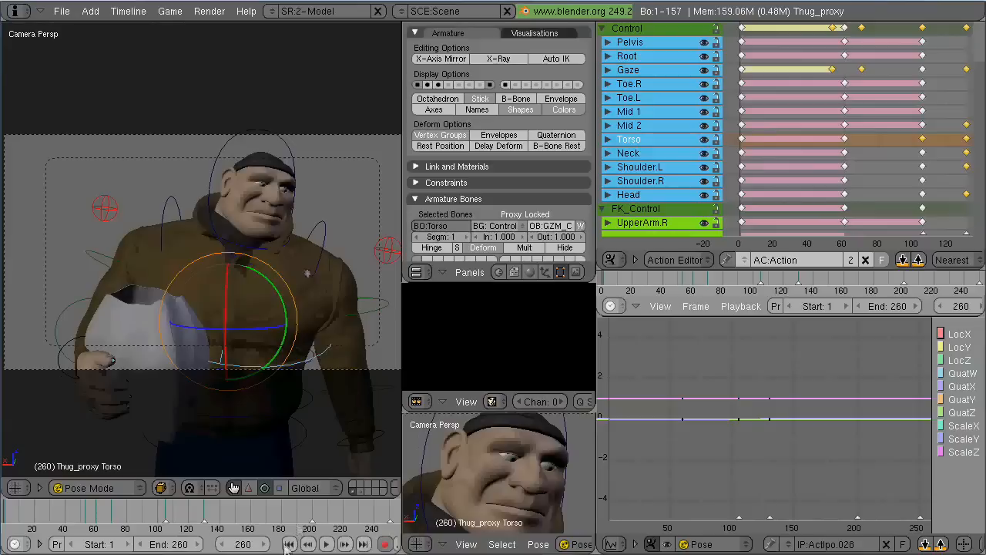
{"action": "left_click", "coordinate": [308, 544]}
{"action": "key", "text": "a"}
{"action": "key", "text": "a"}
{"action": "key", "text": "i"}
{"action": "left_click", "coordinate": [275, 360]}
Refine the Head control's pose at frame 105 and step through the keyframes to compare the poses, ending at frame 130
{"action": "left_click_drag", "start_coordinate": [202, 514], "coordinate": [167, 518]}
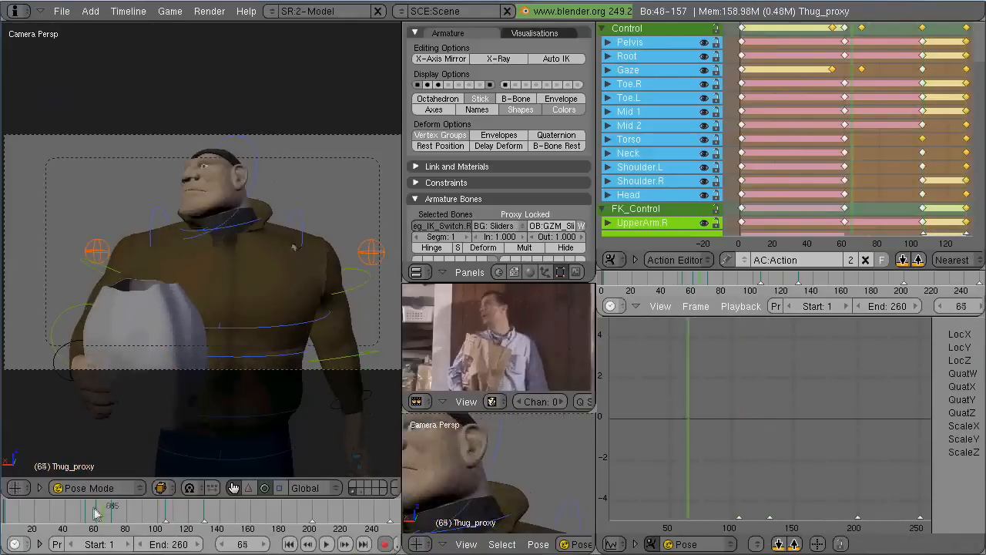
{"action": "right_click", "coordinate": [232, 144]}
{"action": "right_click", "coordinate": [233, 145]}
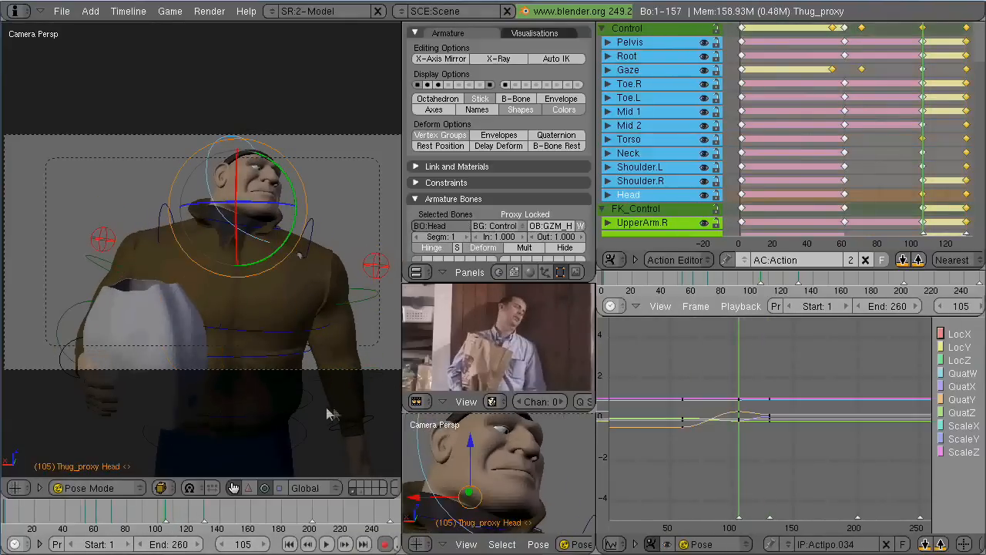
{"action": "left_click", "coordinate": [308, 544]}
{"action": "left_click", "coordinate": [308, 544]}
{"action": "left_click", "coordinate": [309, 544]}
{"action": "left_click", "coordinate": [345, 546]}
{"action": "left_click", "coordinate": [345, 546]}
{"action": "left_click", "coordinate": [344, 545]}
{"action": "left_click", "coordinate": [344, 545]}
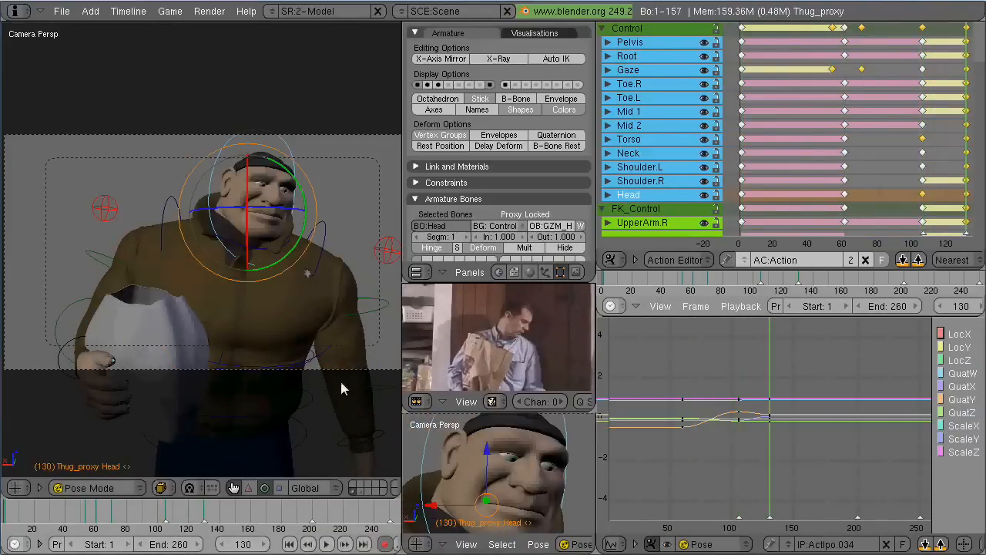
Pose the left arm at frame 130, rotating the Forearm.L control to bend the elbow
{"action": "middle_click_drag", "start_coordinate": [340, 379], "coordinate": [231, 339]}
{"action": "right_click", "coordinate": [188, 300]}
{"action": "key", "text": "r"}
{"action": "right_click", "coordinate": [349, 285]}
{"action": "left_click_drag", "start_coordinate": [142, 176], "coordinate": [107, 146]}
{"action": "key", "text": "KP_0"}
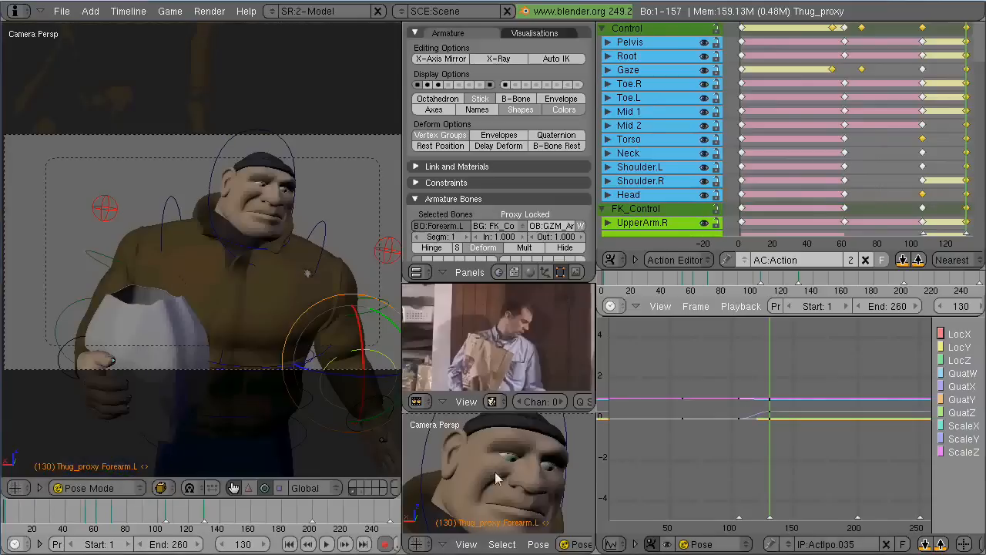
Rotate the Forearm.L control further at frame 130 to bring the left forearm forward
{"action": "scroll", "coordinate": [497, 475], "scroll_direction": "down", "scroll_amount": 5}
{"action": "middle_click_drag", "start_coordinate": [357, 346], "coordinate": [208, 324]}
{"action": "left_click_drag", "start_coordinate": [145, 219], "coordinate": [139, 205]}
{"action": "middle_click_drag", "start_coordinate": [650, 209], "coordinate": [649, 41]}
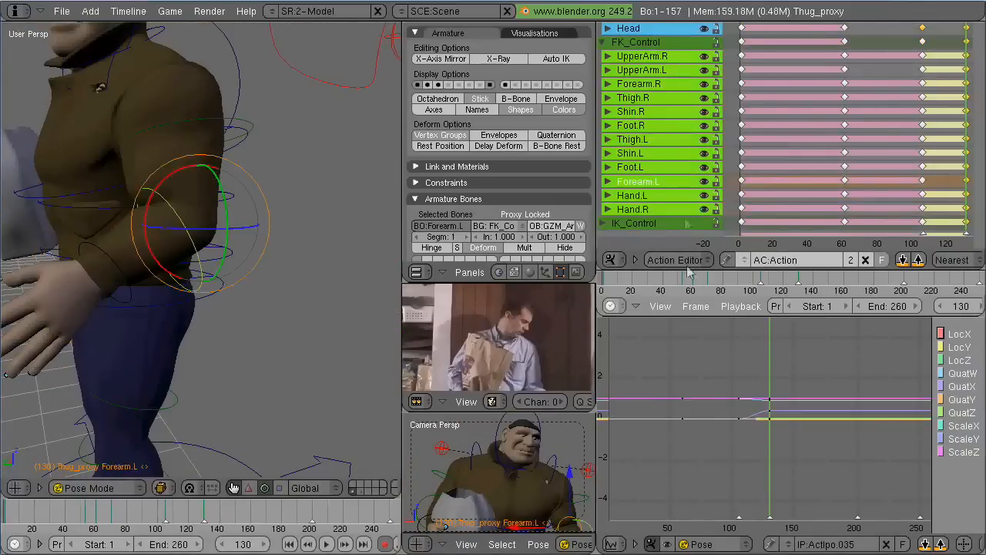
{"action": "left_click_drag", "start_coordinate": [109, 293], "coordinate": [109, 306]}
Rotate the Hand.L control to open the palm outward and refine the left upper arm at frame 130
{"action": "middle_click_drag", "start_coordinate": [309, 331], "coordinate": [173, 347]}
{"action": "left_click_drag", "start_coordinate": [86, 239], "coordinate": [111, 237]}
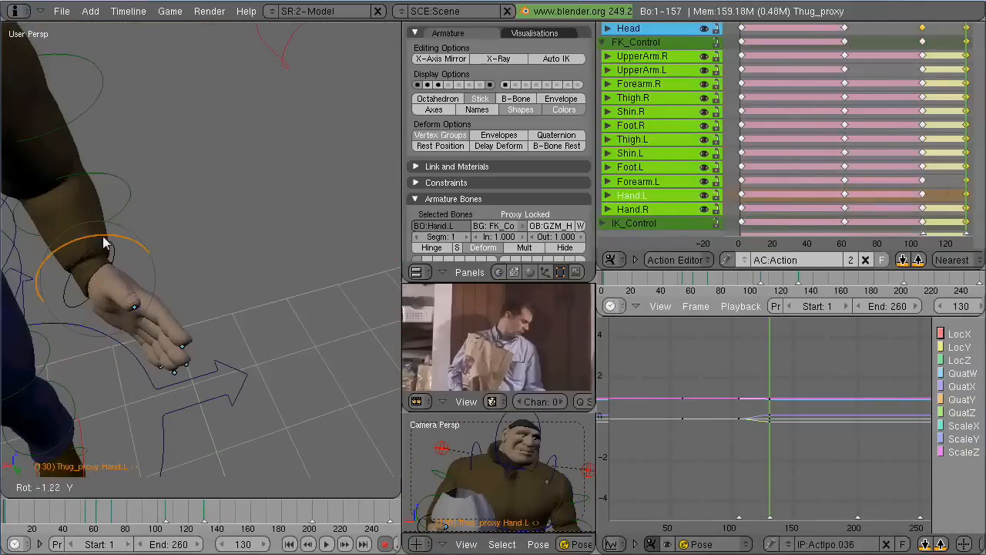
{"action": "left_click_drag", "start_coordinate": [93, 128], "coordinate": [96, 131]}
{"action": "middle_click_drag", "start_coordinate": [223, 124], "coordinate": [185, 164]}
{"action": "left_click_drag", "start_coordinate": [101, 186], "coordinate": [90, 183]}
{"action": "middle_click_drag", "start_coordinate": [170, 254], "coordinate": [208, 189]}
{"action": "right_click", "coordinate": [158, 193]}
{"action": "left_click_drag", "start_coordinate": [150, 115], "coordinate": [152, 117]}
Deselect all of the action's keyframes
{"action": "key", "text": "KP_0"}
{"action": "scroll", "coordinate": [839, 139], "scroll_direction": "down", "scroll_amount": 2}
{"action": "middle_click_drag", "start_coordinate": [839, 137], "coordinate": [838, 320]}
{"action": "key", "text": "a"}
{"action": "key", "text": "ctrl+z"}
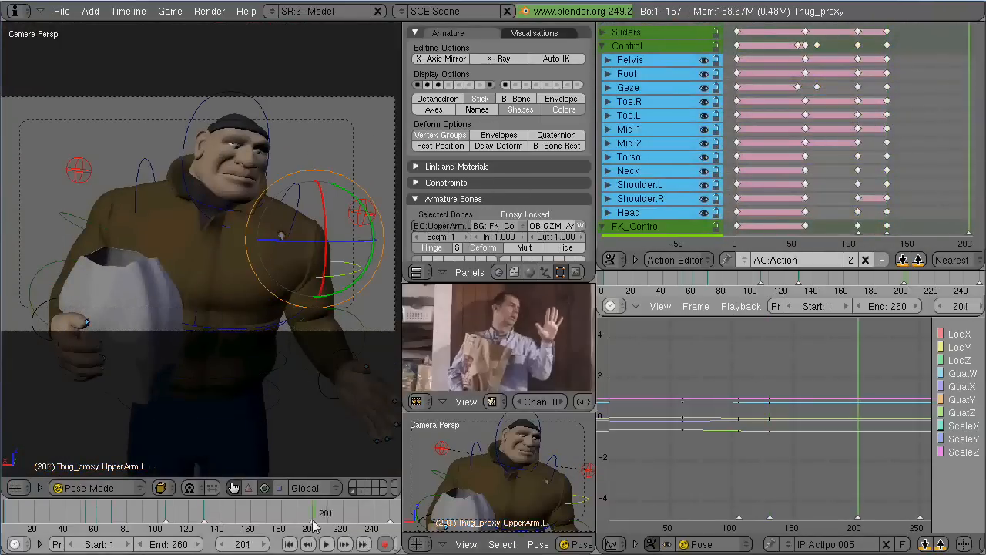
Go to frame 200, deselect all rig controls and scrub through the blocked poses
{"action": "left_click", "coordinate": [313, 524]}
{"action": "key", "text": "shift+Left"}
{"action": "key", "text": "a"}
{"action": "left_click_drag", "start_coordinate": [8, 517], "coordinate": [217, 517]}
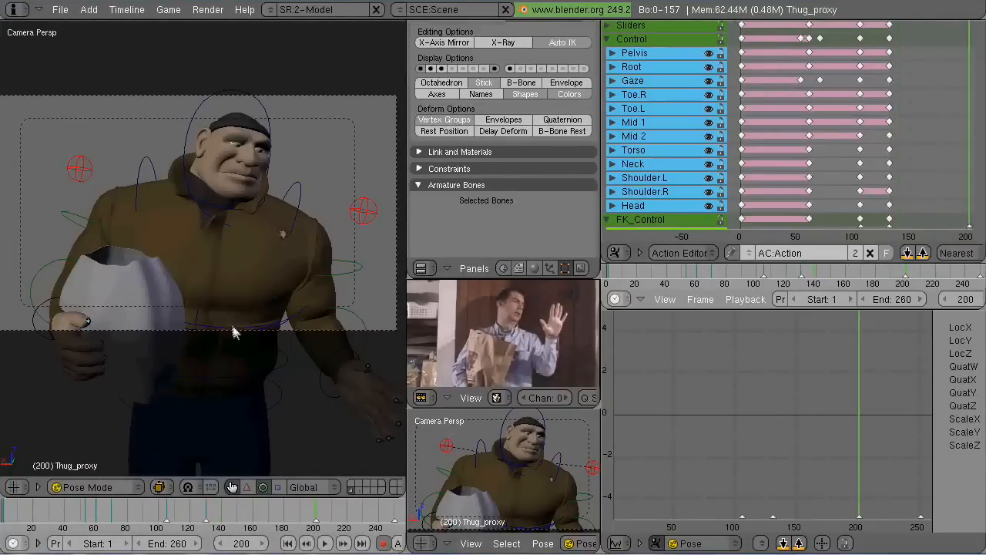
Rotate the Mid 2 control at frame 200 to lean the upper body toward the character's right
{"action": "middle_click_drag", "start_coordinate": [856, 146], "coordinate": [743, 148]}
{"action": "right_click", "coordinate": [302, 311]}
{"action": "left_click_drag", "start_coordinate": [274, 322], "coordinate": [230, 364]}
{"action": "right_click", "coordinate": [279, 313]}
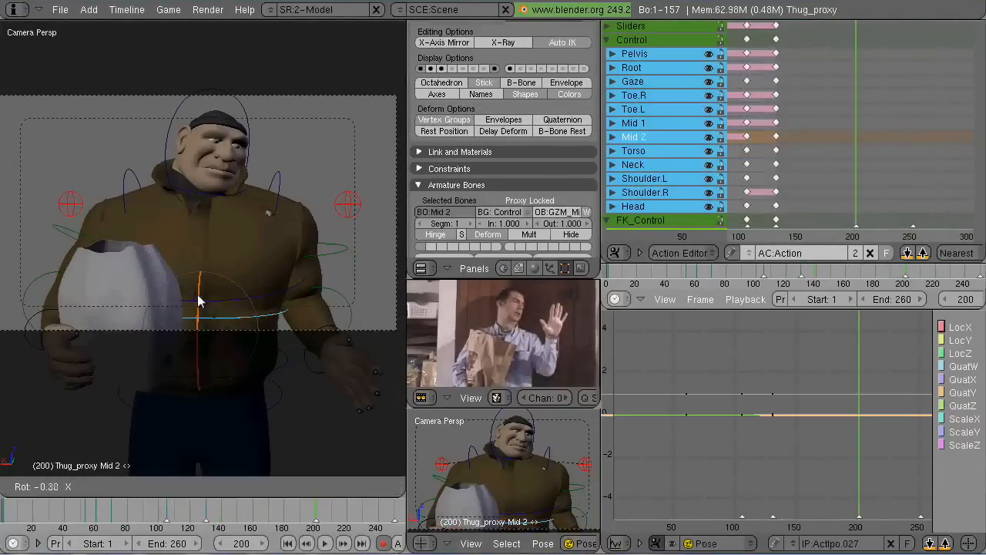
{"action": "left_click_drag", "start_coordinate": [199, 301], "coordinate": [210, 294]}
Clear the Head control's rotation at frame 200
{"action": "right_click", "coordinate": [247, 192]}
{"action": "key", "text": "alt+r"}
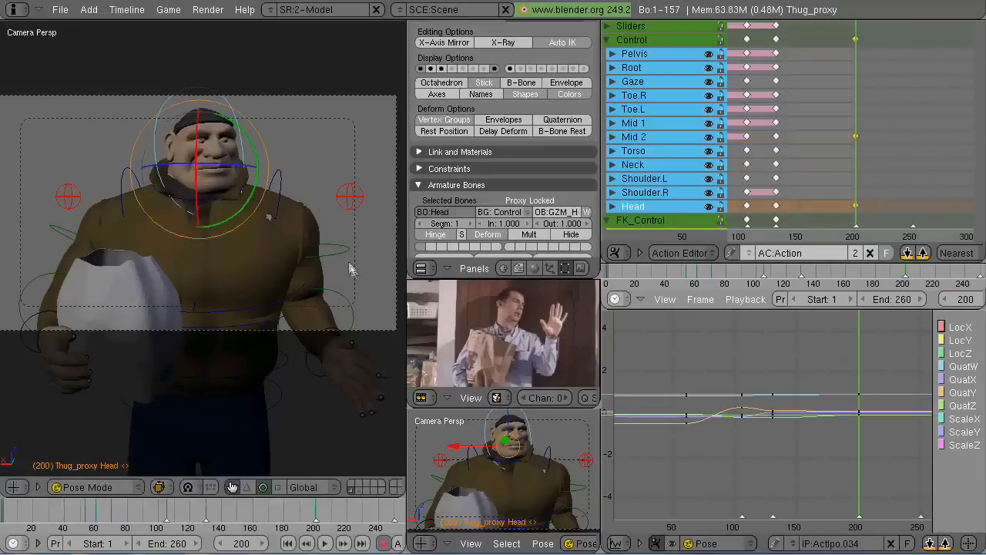
Rotate the character's left arm controls at frame 200 to bend the elbow and bring the hand up
{"action": "key", "text": "KP_0"}
{"action": "left_click_drag", "start_coordinate": [317, 156], "coordinate": [303, 133]}
{"action": "key", "text": "KP_0"}
{"action": "right_click", "coordinate": [334, 321]}
{"action": "key", "text": "KP_0"}
{"action": "middle_click_drag", "start_coordinate": [353, 322], "coordinate": [185, 265]}
{"action": "left_click_drag", "start_coordinate": [157, 251], "coordinate": [165, 228]}
{"action": "middle_click_drag", "start_coordinate": [173, 229], "coordinate": [289, 182]}
{"action": "right_click", "coordinate": [296, 164]}
{"action": "left_click_drag", "start_coordinate": [167, 154], "coordinate": [170, 145]}
{"action": "left_click", "coordinate": [264, 126]}
{"action": "middle_click_drag", "start_coordinate": [264, 126], "coordinate": [255, 146]}
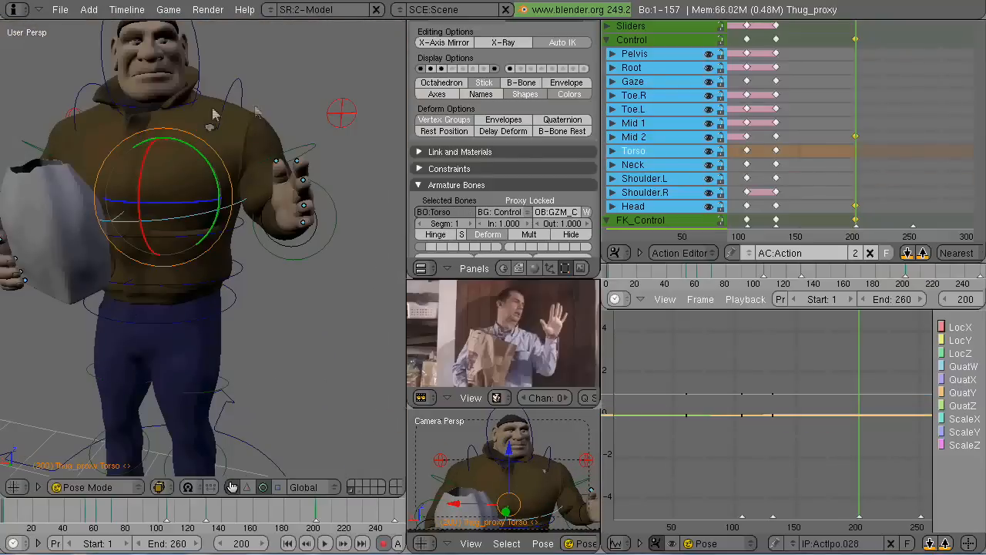
Rotate the Torso control, and key all of the rig's controls at frame 200
{"action": "key", "text": "r"}
{"action": "left_click", "coordinate": [260, 207]}
{"action": "key", "text": "a"}
{"action": "key", "text": "a"}
{"action": "key", "text": "i"}
{"action": "left_click", "coordinate": [276, 315]}
{"action": "key", "text": "a"}
Rotate the Forearm.L control at frame 200 to adjust the bend of the left elbow
{"action": "right_click", "coordinate": [327, 240]}
{"action": "middle_click_drag", "start_coordinate": [331, 239], "coordinate": [344, 316]}
{"action": "key", "text": "r"}
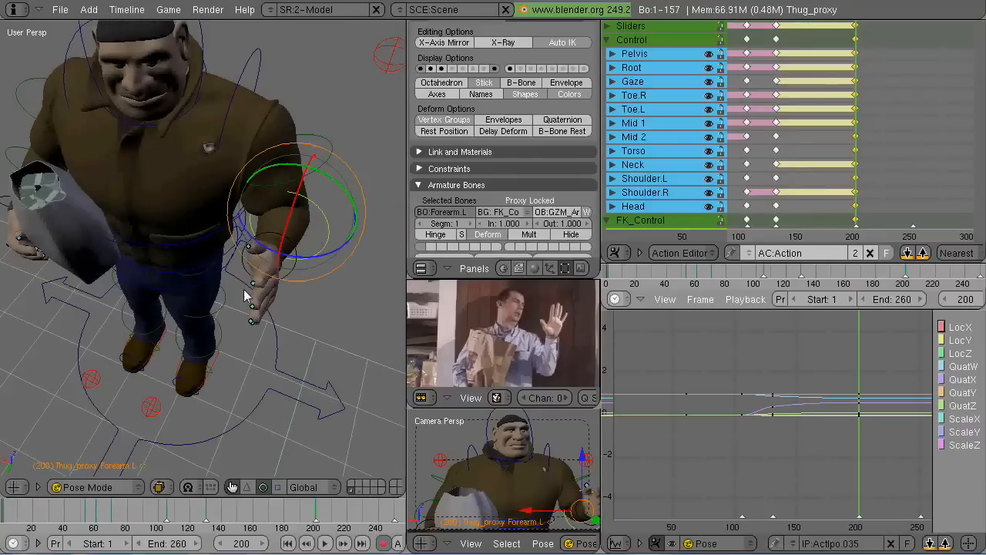
{"action": "middle_click_drag", "start_coordinate": [347, 189], "coordinate": [193, 178]}
{"action": "key", "text": "r"}
{"action": "middle_click_drag", "start_coordinate": [148, 280], "coordinate": [300, 232]}
Clear the Hand.L control's rotation and key the hand at frame 200
{"action": "right_click", "coordinate": [324, 203]}
{"action": "scroll", "coordinate": [656, 172], "scroll_direction": "down", "scroll_amount": 6}
{"action": "left_click", "coordinate": [651, 169]}
{"action": "middle_click_drag", "start_coordinate": [231, 224], "coordinate": [237, 344]}
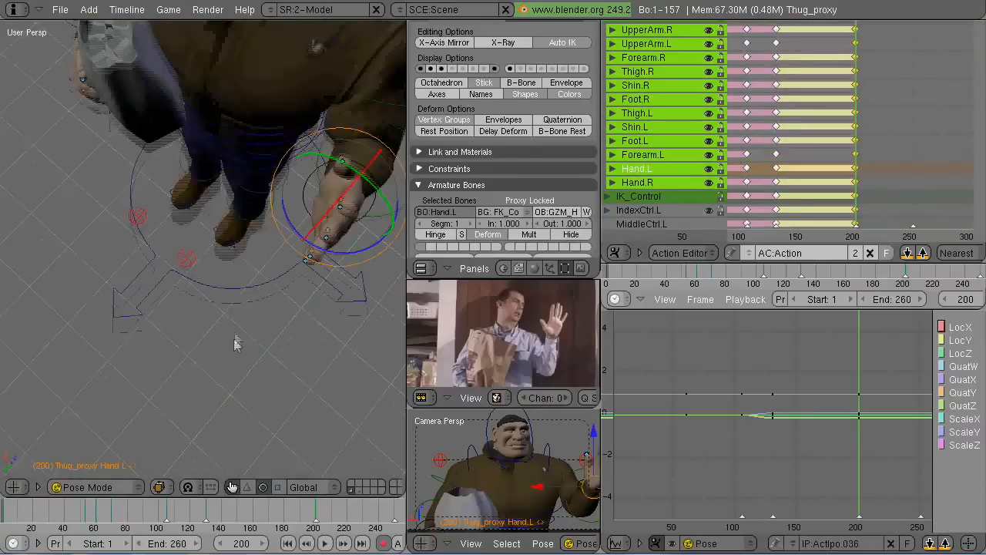
{"action": "scroll", "coordinate": [237, 308], "scroll_direction": "up", "scroll_amount": 8}
{"action": "key", "text": "alt+r"}
{"action": "middle_click_drag", "start_coordinate": [261, 248], "coordinate": [270, 309]}
{"action": "left_click", "coordinate": [282, 248]}
{"action": "key", "text": "i"}
{"action": "left_click", "coordinate": [316, 262]}
Rotate the left arm's controls at frame 200 so the hand is raised in front of the shoulder
{"action": "left_click_drag", "start_coordinate": [232, 177], "coordinate": [261, 202]}
{"action": "middle_click_drag", "start_coordinate": [261, 201], "coordinate": [208, 176]}
{"action": "left_click_drag", "start_coordinate": [209, 176], "coordinate": [239, 182]}
{"action": "middle_click_drag", "start_coordinate": [239, 181], "coordinate": [182, 301]}
{"action": "scroll", "coordinate": [282, 198], "scroll_direction": "down", "scroll_amount": 5}
{"action": "right_click", "coordinate": [177, 241]}
{"action": "middle_click_drag", "start_coordinate": [177, 241], "coordinate": [218, 231]}
{"action": "left_click_drag", "start_coordinate": [219, 231], "coordinate": [203, 225]}
{"action": "middle_click_drag", "start_coordinate": [204, 262], "coordinate": [270, 223]}
{"action": "right_click", "coordinate": [266, 185]}
{"action": "left_click_drag", "start_coordinate": [297, 173], "coordinate": [304, 223]}
{"action": "middle_click_drag", "start_coordinate": [304, 224], "coordinate": [359, 251]}
Refine the raised forearm at frame 200 by rotating the Forearm.L control about its Z axis
{"action": "left_click", "coordinate": [282, 253]}
{"action": "right_click", "coordinate": [284, 259]}
{"action": "right_click", "coordinate": [280, 192]}
{"action": "right_click", "coordinate": [359, 248]}
{"action": "left_click_drag", "start_coordinate": [375, 130], "coordinate": [376, 131]}
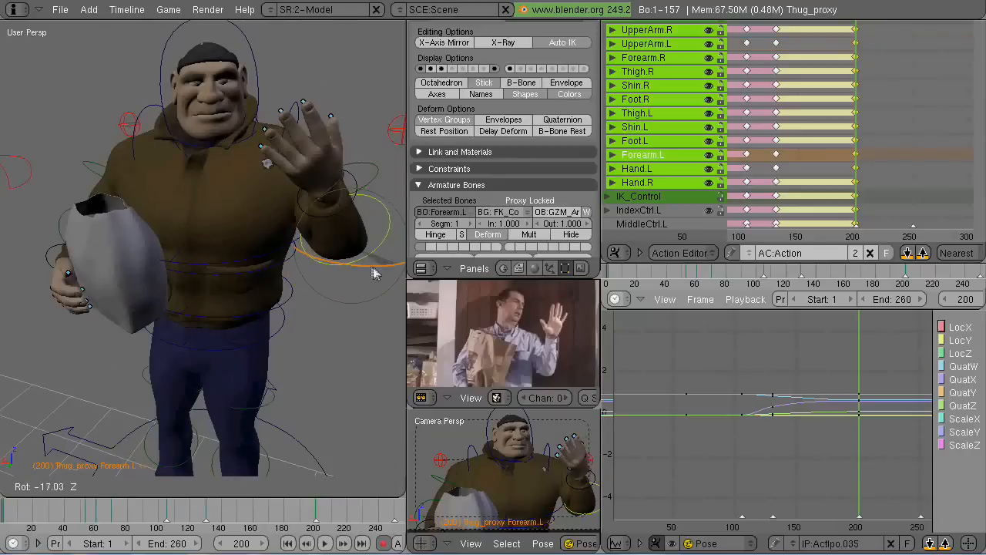
{"action": "left_click_drag", "start_coordinate": [375, 273], "coordinate": [369, 272]}
Move the Gaze control at frame 200 so the eyes look toward the character's left
{"action": "key", "text": "KP_7"}
{"action": "scroll", "coordinate": [258, 256], "scroll_direction": "down", "scroll_amount": 2}
{"action": "right_click", "coordinate": [123, 177]}
{"action": "left_click", "coordinate": [184, 268]}
{"action": "key", "text": "KP_0"}
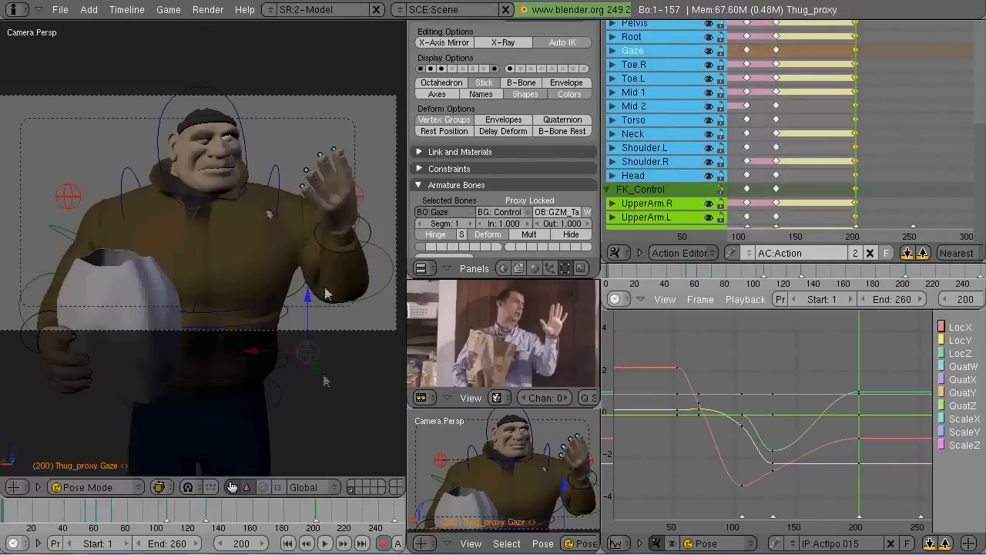
{"action": "scroll", "coordinate": [505, 470], "scroll_direction": "up", "scroll_amount": 4}
{"action": "middle_click_drag", "start_coordinate": [505, 455], "coordinate": [505, 508], "text": "shift"}
{"action": "middle_click_drag", "start_coordinate": [309, 262], "coordinate": [247, 277]}
{"action": "key", "text": "KP_7"}
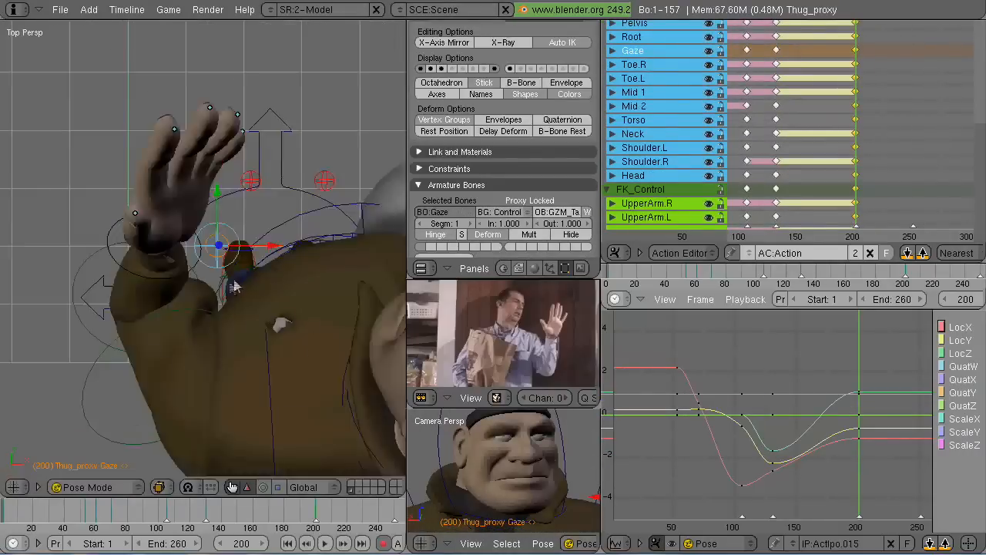
{"action": "scroll", "coordinate": [216, 248], "scroll_direction": "down", "scroll_amount": 2}
{"action": "left_click_drag", "start_coordinate": [216, 249], "coordinate": [144, 123]}
{"action": "left_click", "coordinate": [144, 123]}
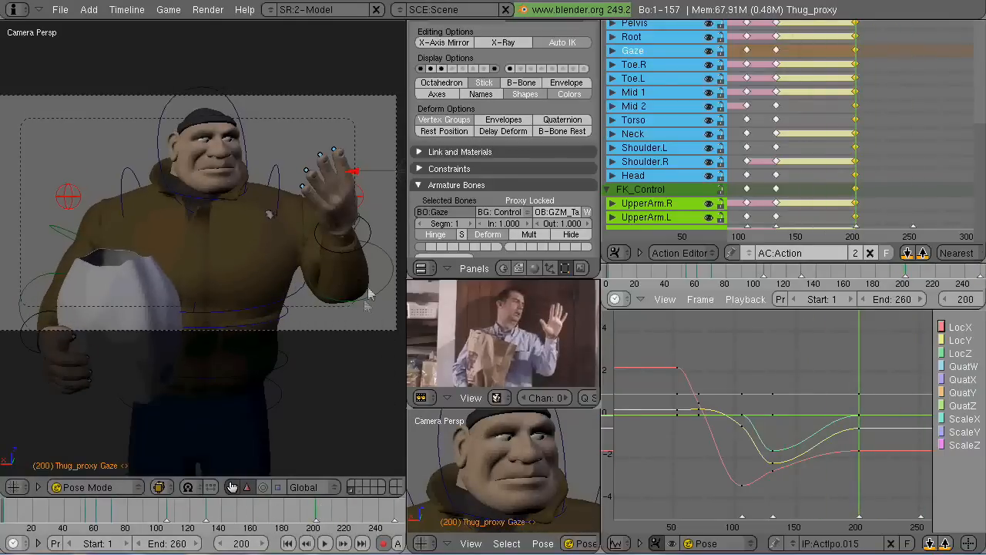
Rotate the Hand.L control at frame 200 so the open palm faces the camera
{"action": "right_click", "coordinate": [331, 291]}
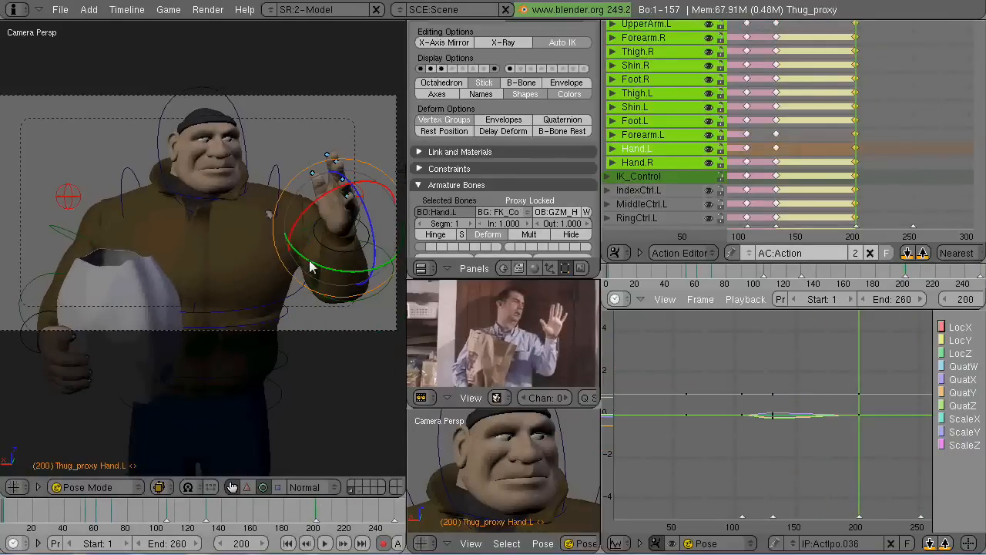
{"action": "left_click_drag", "start_coordinate": [337, 226], "coordinate": [380, 265]}
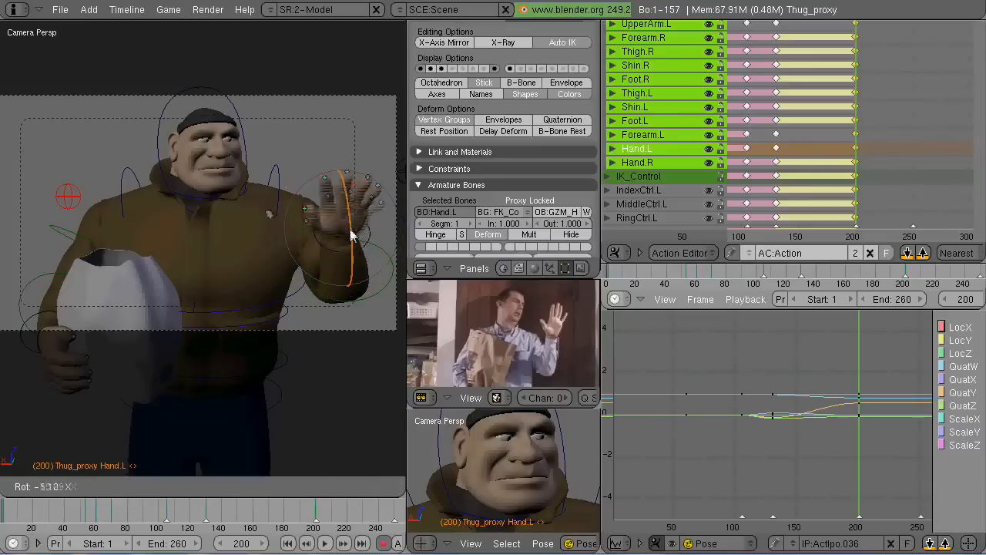
{"action": "left_click_drag", "start_coordinate": [351, 236], "coordinate": [379, 249]}
Key the Hand.L control at frame 175 with the hand rotated so the palm turns inward
{"action": "left_click_drag", "start_coordinate": [310, 524], "coordinate": [276, 524]}
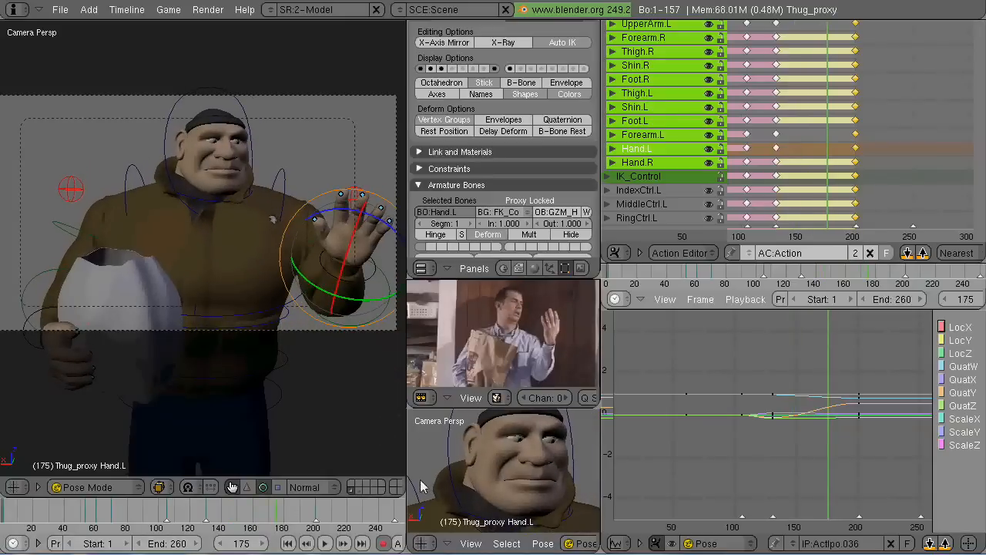
{"action": "key", "text": "i"}
{"action": "left_click", "coordinate": [351, 240]}
{"action": "left_click_drag", "start_coordinate": [335, 298], "coordinate": [342, 353]}
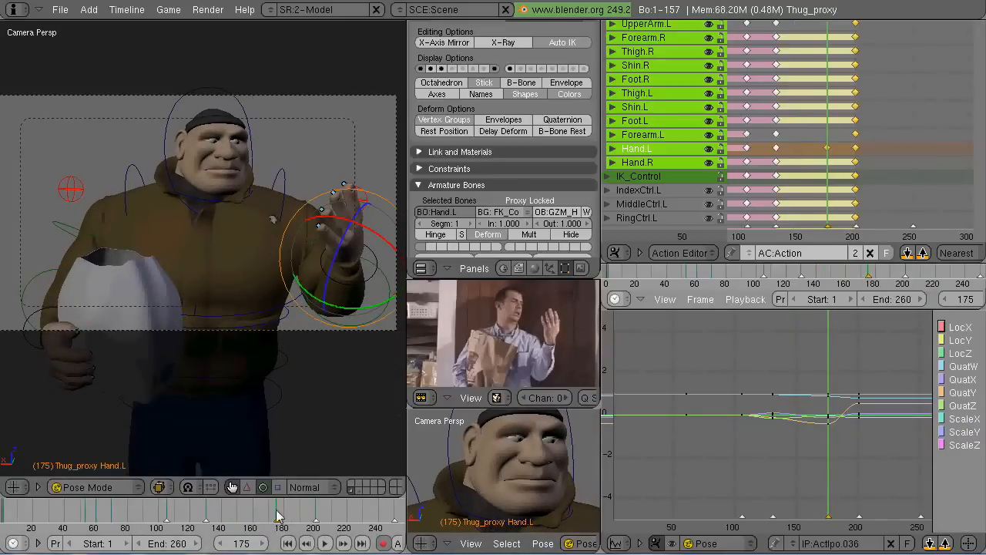
Go to frame 251 and rotate the Head control to turn the face toward the camera
{"action": "mouse_move", "coordinate": [278, 516]}
{"action": "left_mouse_down"}
{"action": "mouse_move", "coordinate": [331, 509]}
{"action": "mouse_move", "coordinate": [368, 524]}
{"action": "left_mouse_up"}
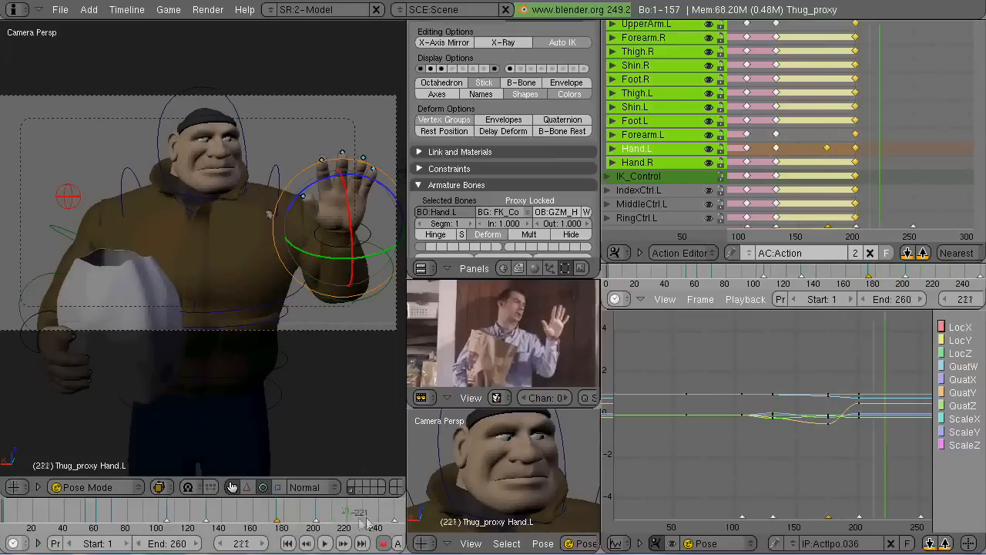
{"action": "right_click", "coordinate": [244, 203]}
{"action": "key", "text": "r"}
{"action": "key", "text": "y"}
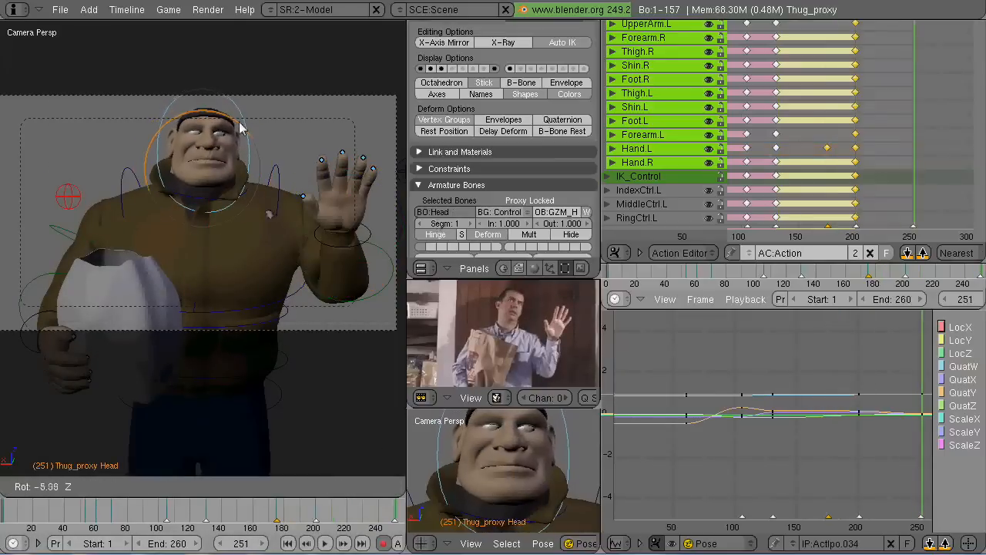
{"action": "left_click", "coordinate": [245, 214]}
Move the Gaze control far out in front of the character at frame 251 so the eyes look ahead
{"action": "right_click", "coordinate": [262, 222]}
{"action": "key", "text": "KP_7"}
{"action": "key", "text": "g"}
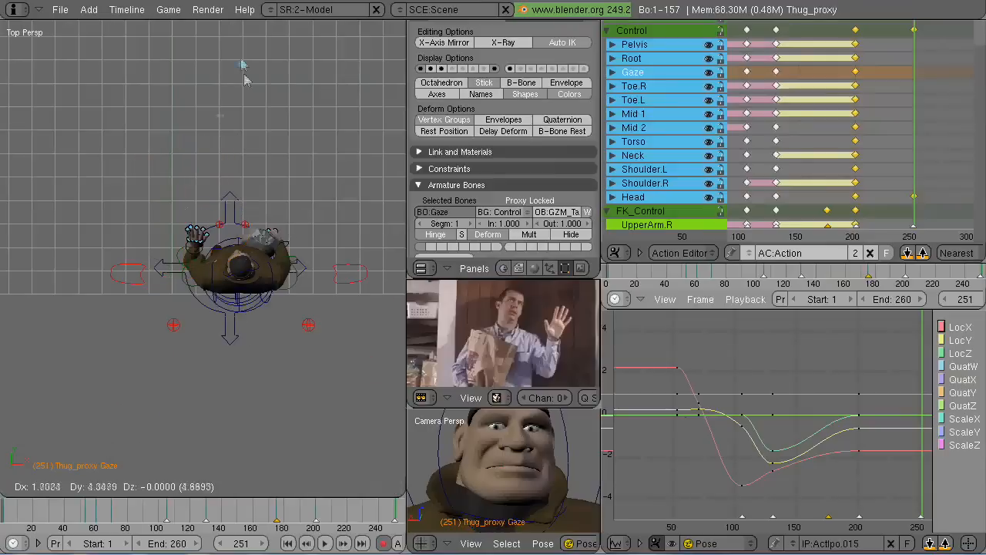
{"action": "left_click", "coordinate": [216, 56]}
{"action": "key", "text": "KP_0"}
Rotate the Torso control slightly at frame 200, select Shoulder.L and scrub to frame 251
{"action": "scroll", "coordinate": [489, 485], "scroll_direction": "down", "scroll_amount": 4}
{"action": "right_click", "coordinate": [266, 306]}
{"action": "left_click_drag", "start_coordinate": [332, 518], "coordinate": [318, 518]}
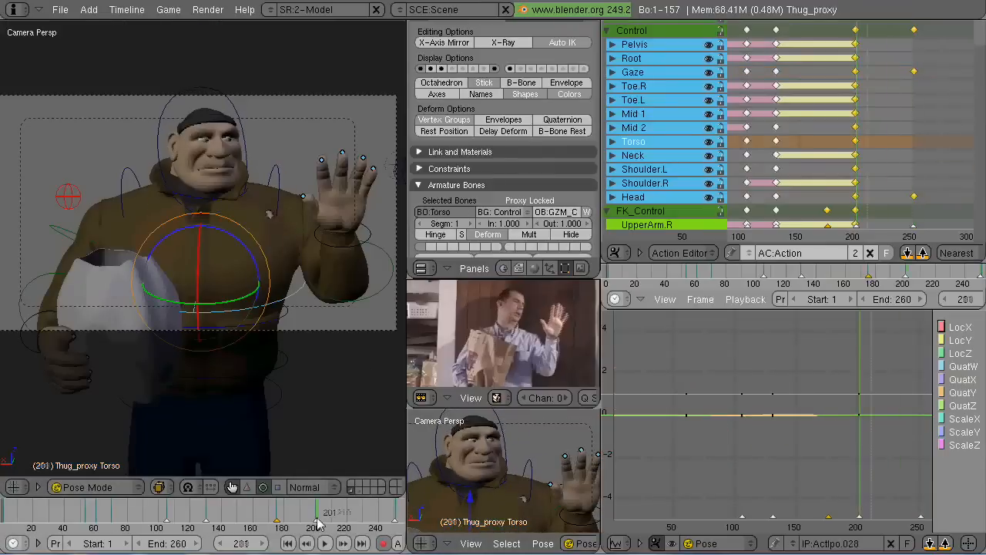
{"action": "right_click", "coordinate": [264, 249]}
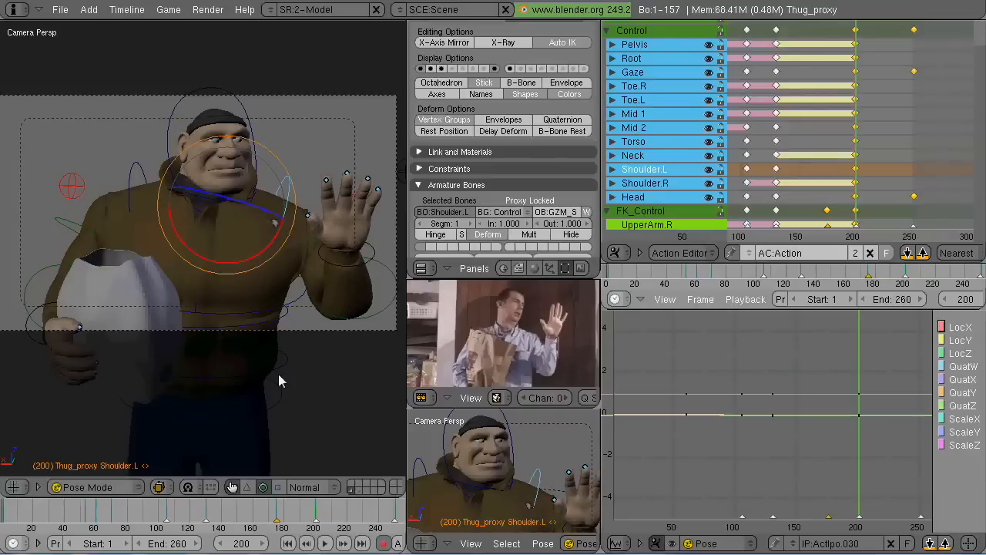
{"action": "left_click", "coordinate": [304, 520]}
{"action": "left_click_drag", "start_coordinate": [305, 523], "coordinate": [398, 524]}
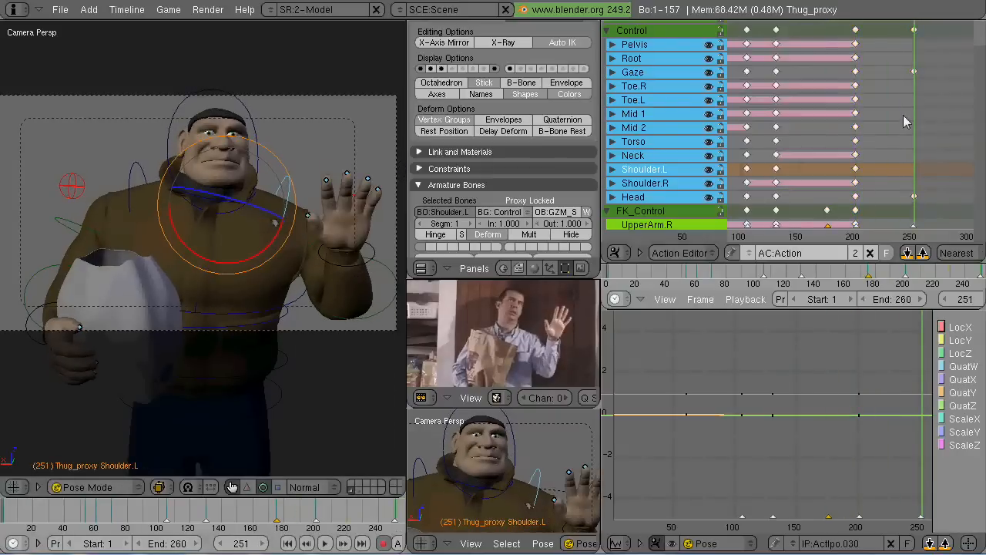
Move the last Gaze and Head keyframes one frame earlier to frame 250
{"action": "key", "text": "ctrl+Up"}
{"action": "key", "text": "ctrl+Down"}
{"action": "key", "text": "ctrl+Up"}
{"action": "right_click", "coordinate": [781, 79]}
{"action": "key", "text": "Left"}
{"action": "right_click", "coordinate": [640, 214], "text": "shift"}
{"action": "key", "text": "g"}
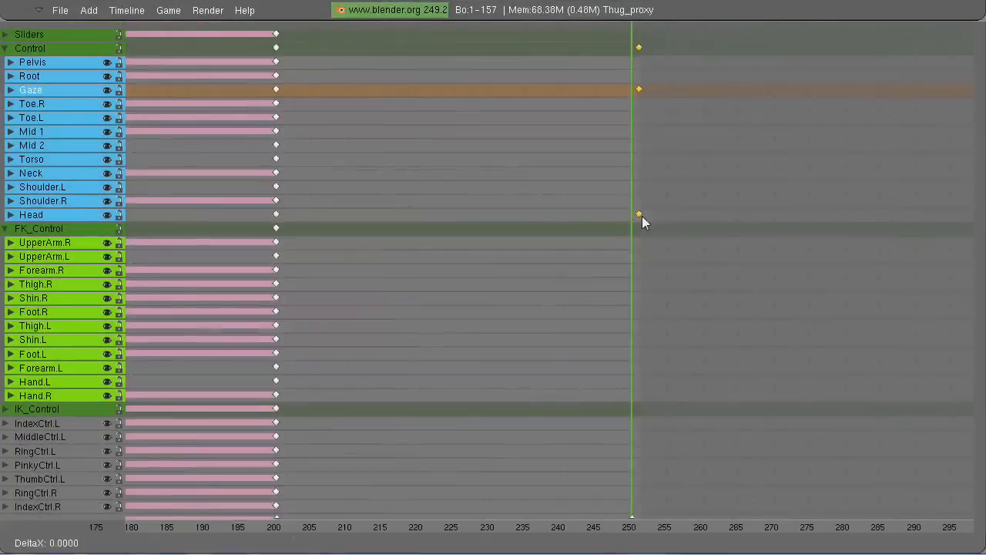
{"action": "left_click", "coordinate": [635, 216]}
{"action": "key", "text": "ctrl+Down"}
Step back and forth through the keyframes to review the blocked poses
{"action": "scroll", "coordinate": [360, 514], "scroll_direction": "down", "scroll_amount": 1}
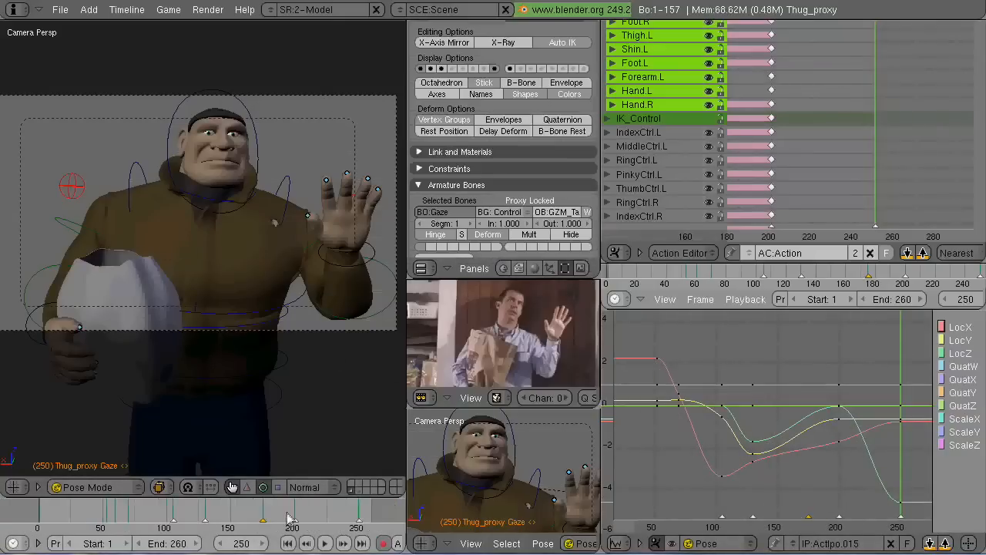
{"action": "key", "text": "shift+Down"}
{"action": "scroll", "coordinate": [464, 498], "scroll_direction": "down", "scroll_amount": 2}
{"action": "middle_click_drag", "start_coordinate": [464, 498], "coordinate": [491, 483], "text": "shift"}
{"action": "double_click", "coordinate": [340, 547]}
{"action": "double_click", "coordinate": [341, 547]}
{"action": "triple_click", "coordinate": [341, 547]}
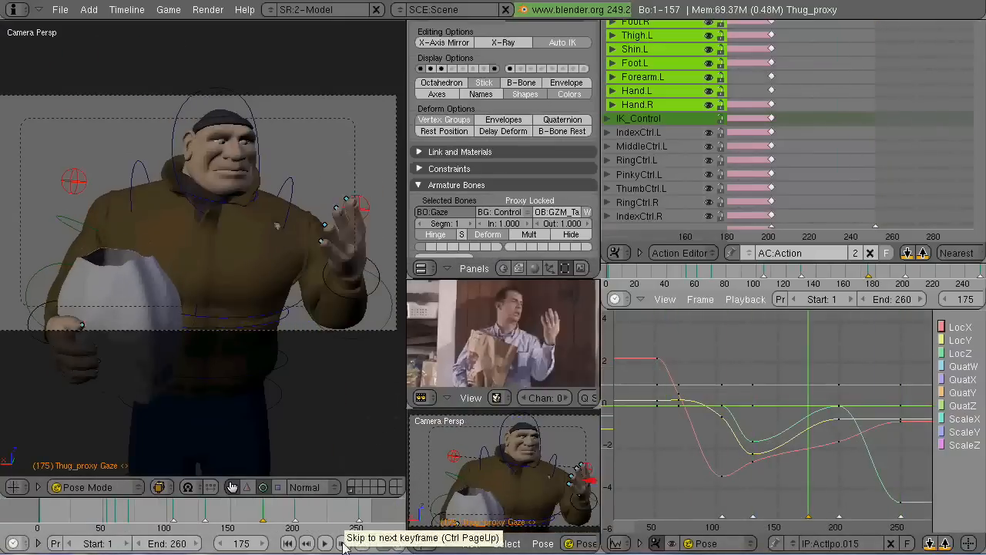
{"action": "double_click", "coordinate": [340, 546]}
{"action": "triple_click", "coordinate": [310, 546]}
{"action": "double_click", "coordinate": [310, 546]}
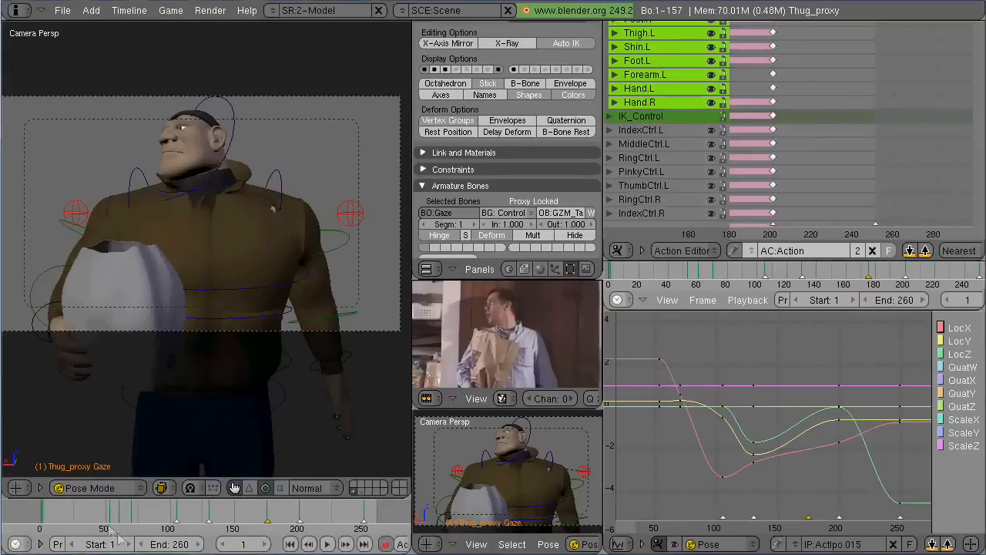
{"action": "double_click", "coordinate": [346, 545]}
{"action": "double_click", "coordinate": [346, 545]}
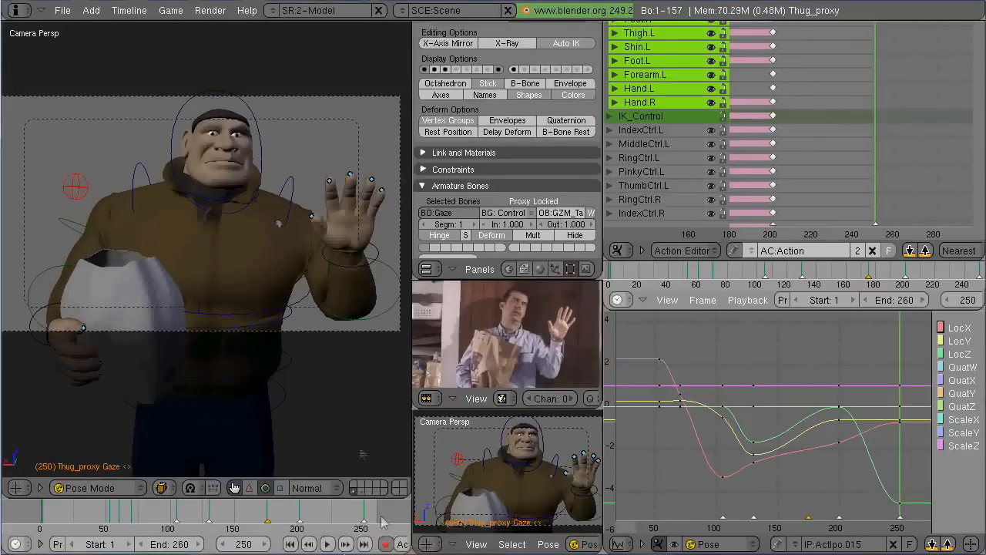
Render a quick viewport preview of the animation from frame 1 and play it back
{"action": "left_click", "coordinate": [291, 545]}
{"action": "key", "text": "F10"}
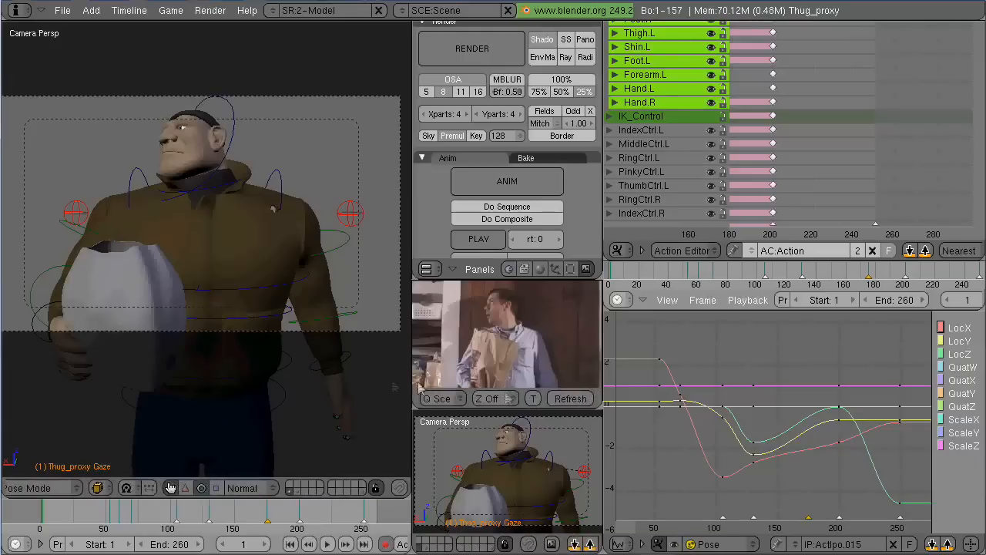
{"action": "left_click", "coordinate": [551, 544]}
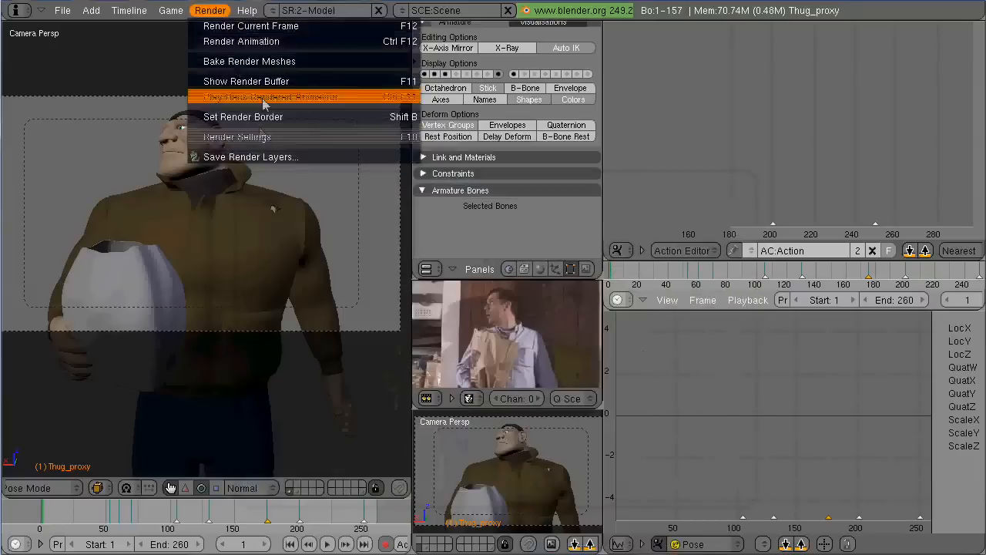
{"action": "left_click", "coordinate": [262, 96]}
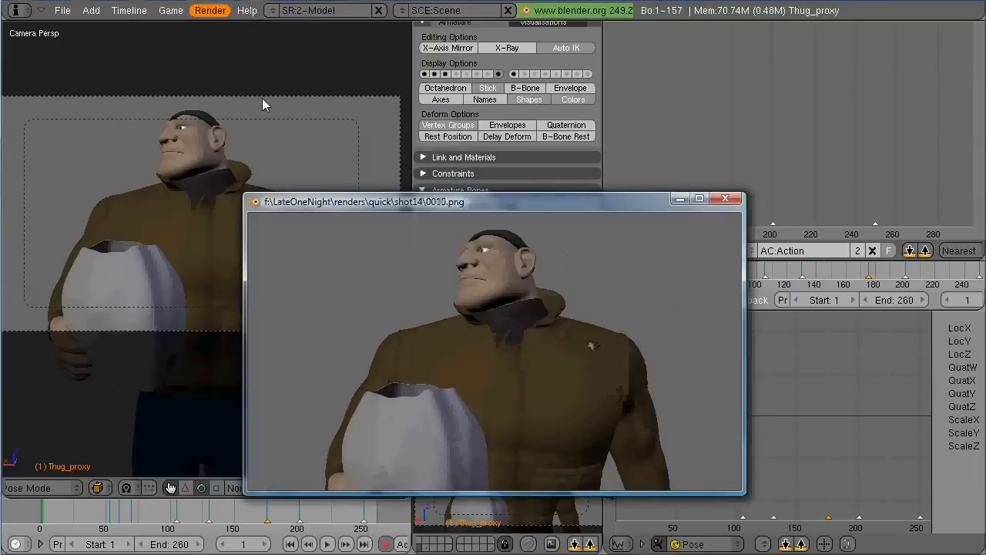
Rotate the Neck and Head controls at frame 70 to tip the head back, and key the pose
{"action": "left_click_drag", "start_coordinate": [47, 514], "coordinate": [131, 507]}
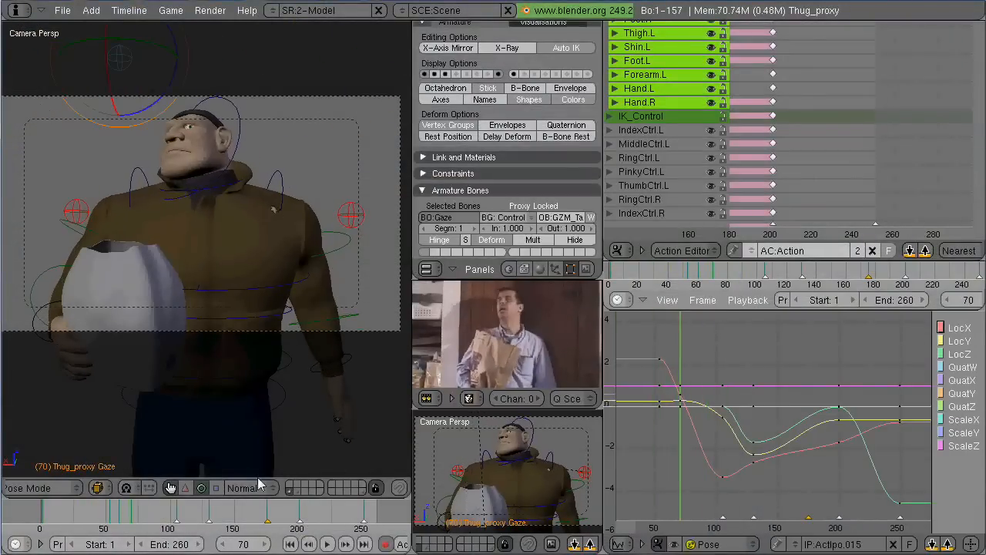
{"action": "right_click", "coordinate": [198, 188]}
{"action": "key", "text": "r"}
{"action": "key", "text": "r"}
{"action": "left_click", "coordinate": [220, 218]}
{"action": "key", "text": "i"}
{"action": "left_click", "coordinate": [222, 222]}
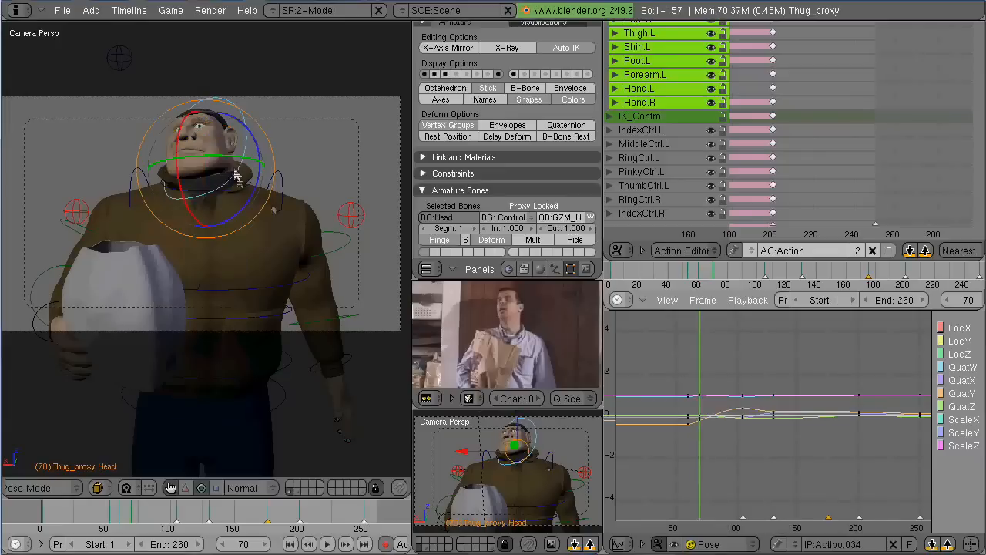
{"action": "key", "text": "r"}
{"action": "key", "text": "r"}
{"action": "left_click", "coordinate": [210, 155]}
Move the Head control's keyframe at frame 60 back to frame 56
{"action": "left_click_drag", "start_coordinate": [131, 515], "coordinate": [121, 511]}
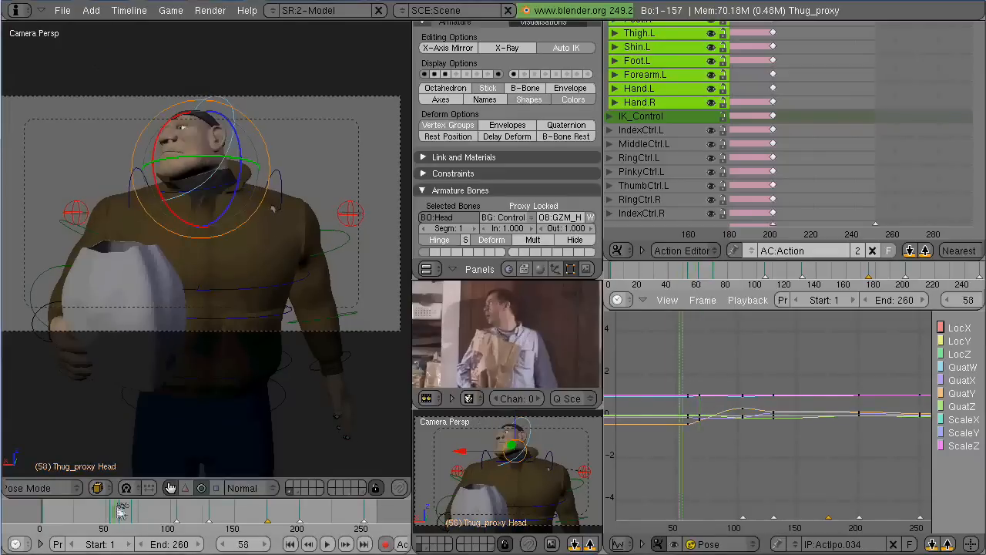
{"action": "key", "text": "Left"}
{"action": "key", "text": "Home"}
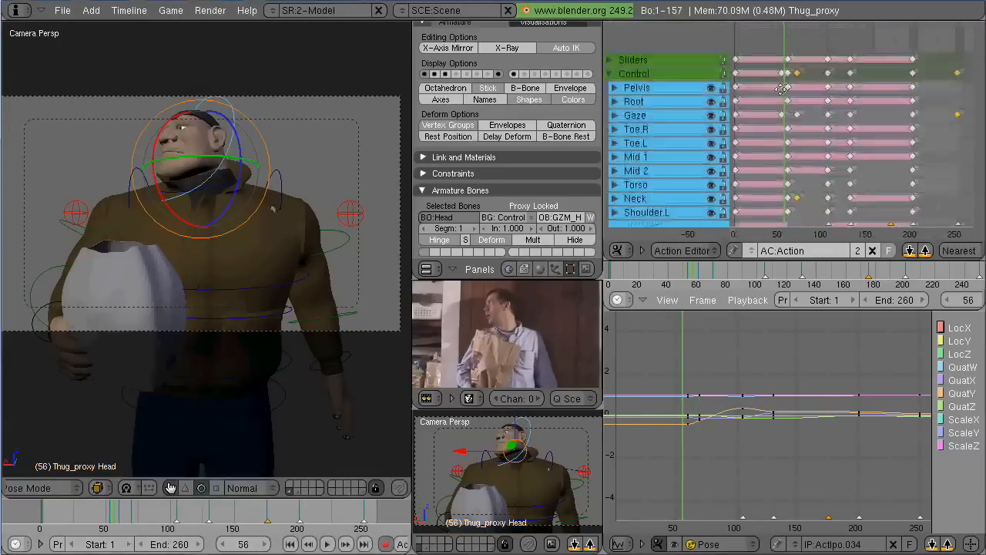
{"action": "middle_click_drag", "start_coordinate": [817, 154], "coordinate": [887, 198], "text": "ctrl"}
{"action": "middle_click_drag", "start_coordinate": [778, 216], "coordinate": [815, 151]}
{"action": "right_click", "coordinate": [835, 142]}
{"action": "key", "text": "g"}
{"action": "left_click", "coordinate": [830, 163]}
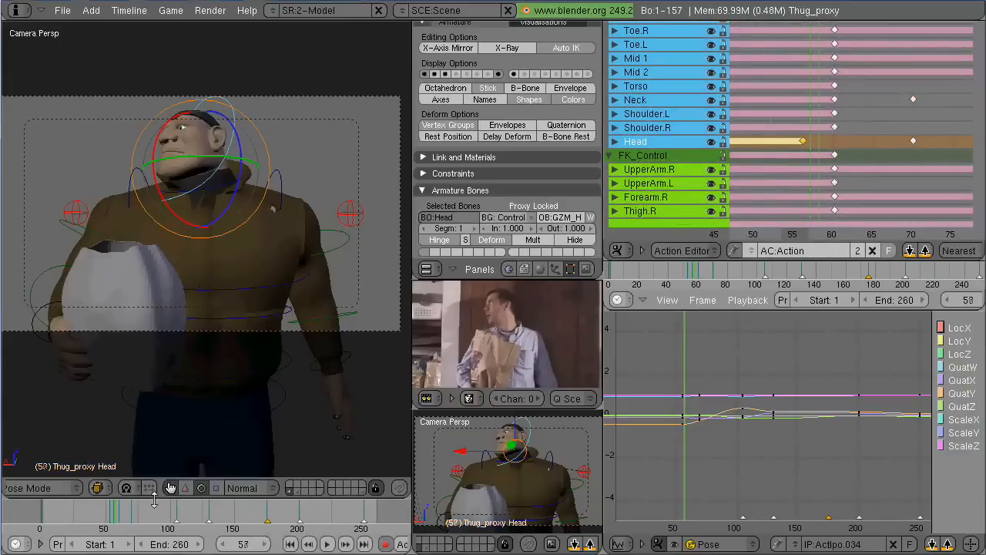
Key the Shoulder.L control at frame 69, and rotate and key it again at frame 74
{"action": "key", "text": "i"}
{"action": "left_click", "coordinate": [379, 240]}
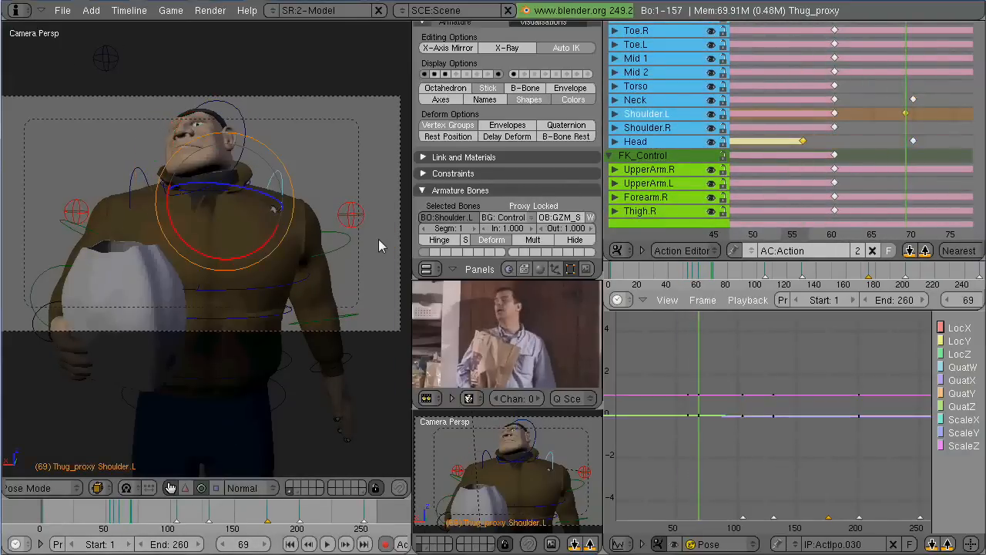
{"action": "key", "text": "Right"}
{"action": "key", "text": "Right"}
{"action": "key", "text": "Right"}
{"action": "key", "text": "Right"}
{"action": "key", "text": "Right"}
{"action": "left_click_drag", "start_coordinate": [273, 232], "coordinate": [266, 247]}
{"action": "key", "text": "i"}
{"action": "left_click", "coordinate": [266, 247]}
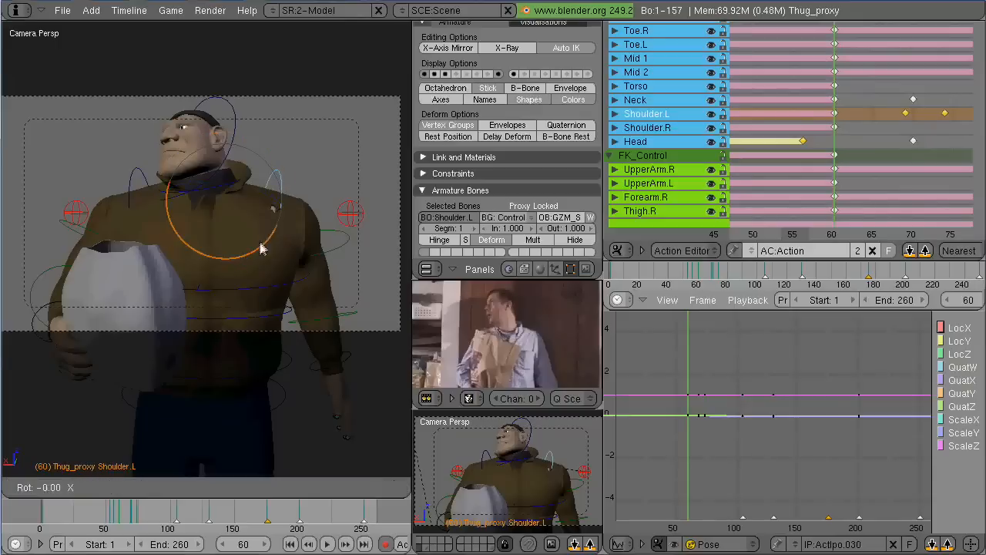
Copy the Shoulder.L keyframe at frame 60 to frame 69 so the shoulder pose holds between them
{"action": "key", "text": "Left"}
{"action": "key", "text": "Left"}
{"action": "key", "text": "Left"}
{"action": "key", "text": "Left"}
{"action": "key", "text": "Left"}
{"action": "right_click", "coordinate": [835, 113]}
{"action": "key", "text": "ctrl+c"}
{"action": "key", "text": "ctrl+v"}
{"action": "left_click_drag", "start_coordinate": [830, 143], "coordinate": [938, 182]}
{"action": "key", "text": "Left"}
{"action": "key", "text": "Left"}
{"action": "key", "text": "Left"}
{"action": "key", "text": "Left"}
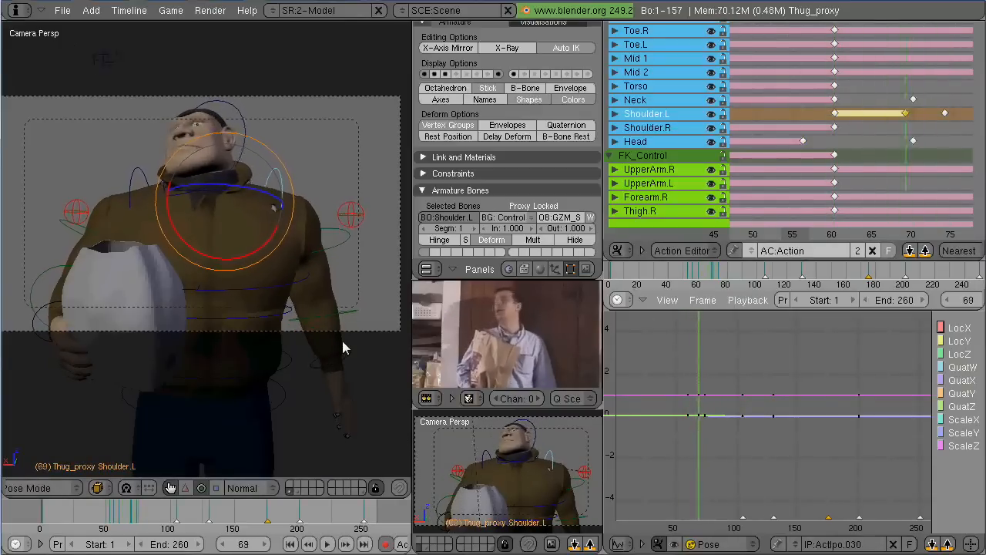
Adjust the rotation of the Shoulder.L control at frame 74 while viewing the shoulder from the side
{"action": "key", "text": "Right"}
{"action": "key", "text": "Right"}
{"action": "key", "text": "Right"}
{"action": "key", "text": "Right"}
{"action": "key", "text": "Right"}
{"action": "middle_click_drag", "start_coordinate": [343, 346], "coordinate": [299, 249]}
{"action": "left_click_drag", "start_coordinate": [176, 253], "coordinate": [157, 259]}
{"action": "left_click", "coordinate": [157, 259]}
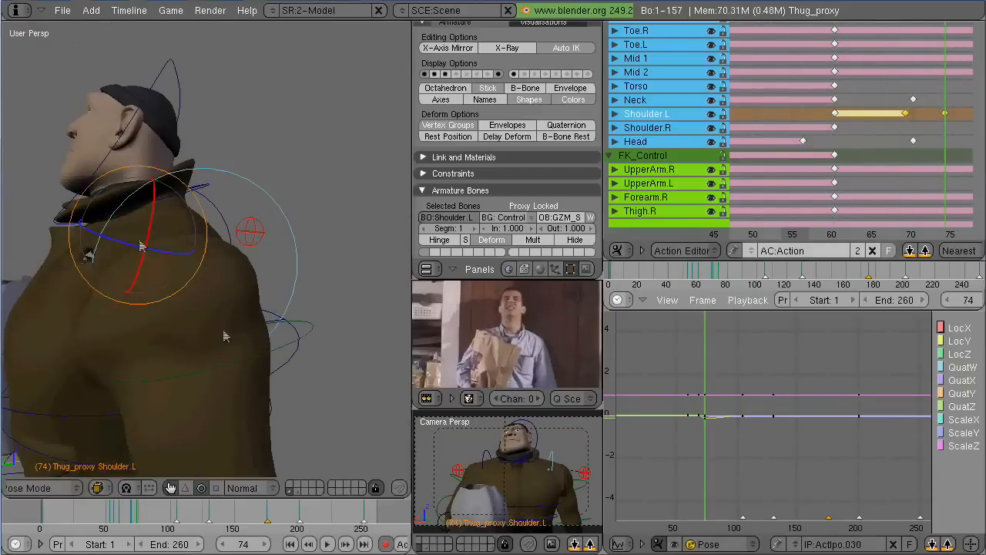
Rotate the Neck and Head controls at frame 75 to turn the face toward the camera, and key the pose
{"action": "key", "text": "KP_0"}
{"action": "left_click", "coordinate": [907, 129]}
{"action": "key", "text": "Right"}
{"action": "key", "text": "Right"}
{"action": "key", "text": "Right"}
{"action": "key", "text": "Right"}
{"action": "key", "text": "Right"}
{"action": "key", "text": "Right"}
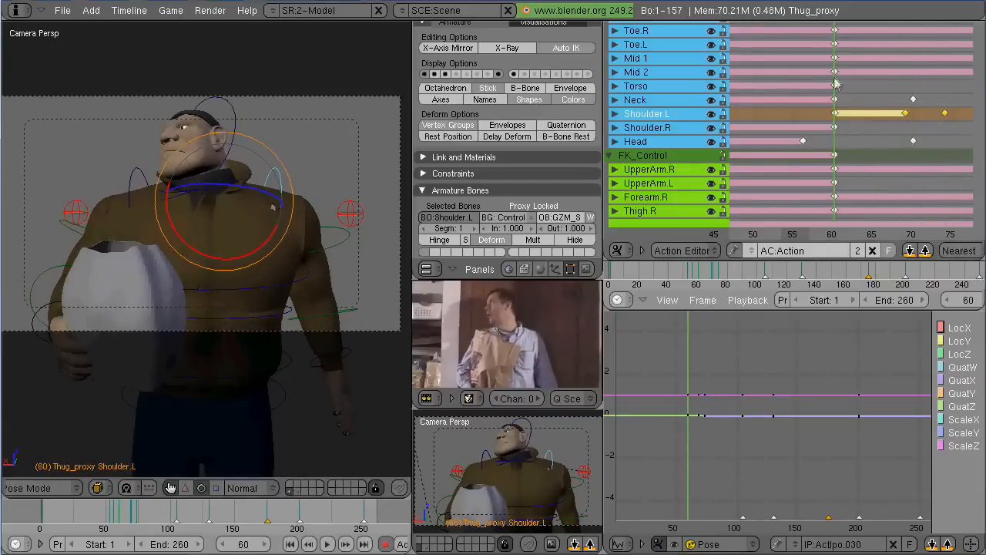
{"action": "right_click", "coordinate": [231, 193]}
{"action": "key", "text": "r"}
{"action": "key", "text": "r"}
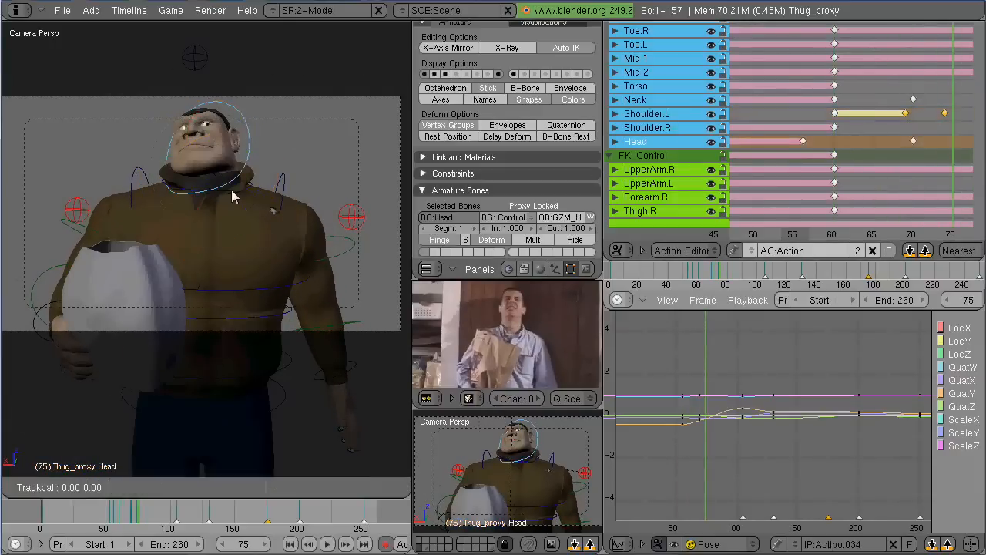
{"action": "key", "text": "Escape"}
{"action": "key", "text": "r"}
{"action": "key", "text": "r"}
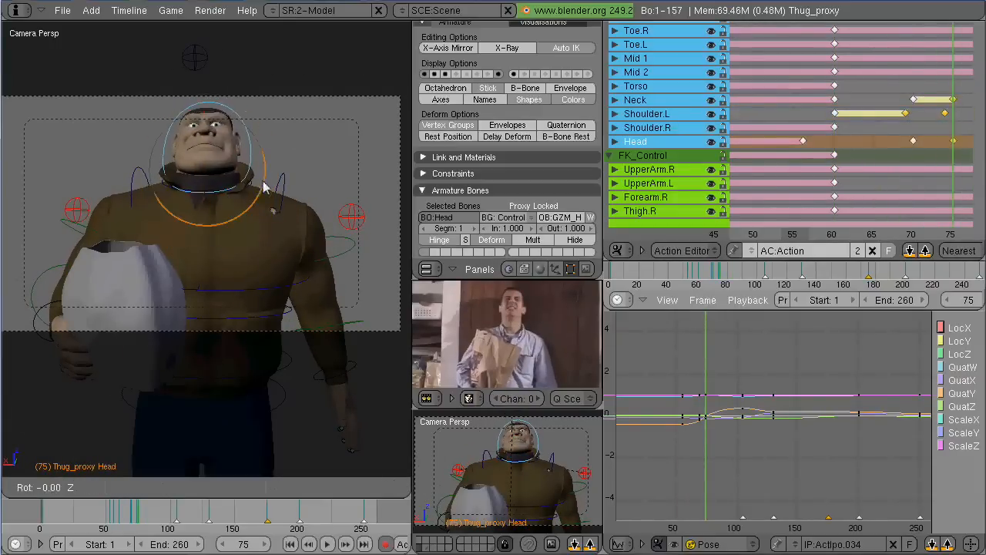
{"action": "left_click_drag", "start_coordinate": [263, 187], "coordinate": [215, 199]}
Rotate the Head control at frame 83 to match the video reference, and key it
{"action": "key", "text": "Left"}
{"action": "key", "text": "Left"}
{"action": "key", "text": "Left"}
{"action": "key", "text": "Left"}
{"action": "key", "text": "Left"}
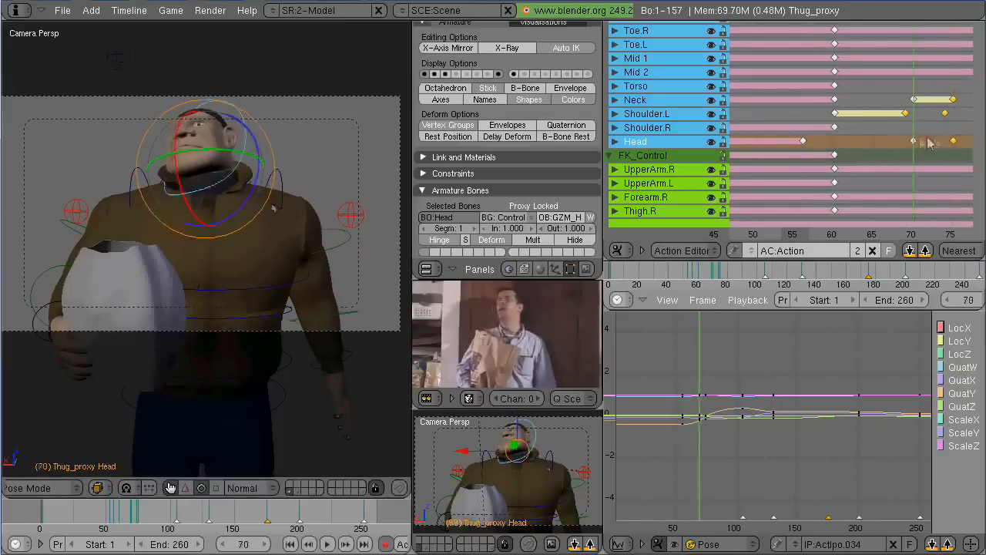
{"action": "key", "text": "Up"}
{"action": "key", "text": "Right"}
{"action": "key", "text": "Right"}
{"action": "key", "text": "Right"}
{"action": "middle_click_drag", "start_coordinate": [929, 144], "coordinate": [768, 160]}
{"action": "left_click_drag", "start_coordinate": [228, 175], "coordinate": [168, 350]}
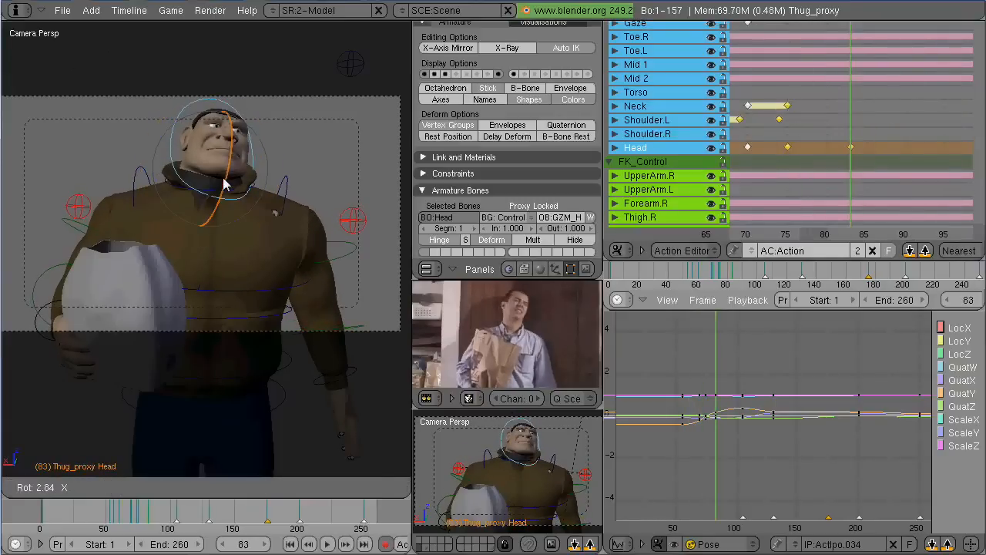
{"action": "left_click_drag", "start_coordinate": [225, 184], "coordinate": [275, 246]}
Play the animation in the camera view and scrub the timeline to examine the head and shoulder motion
{"action": "key", "text": "alt+a"}
{"action": "key", "text": "Escape"}
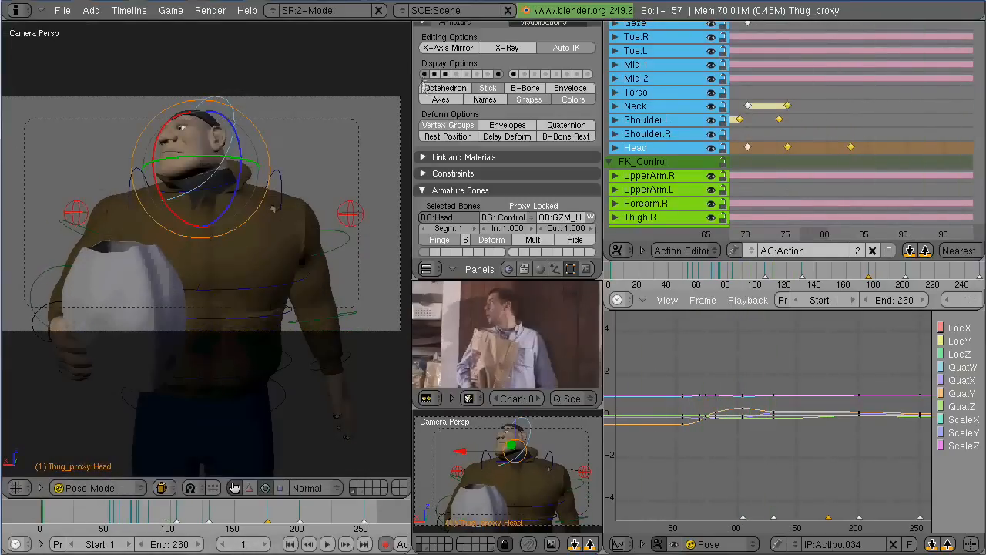
{"action": "left_click", "coordinate": [500, 74]}
{"action": "left_click", "coordinate": [550, 544]}
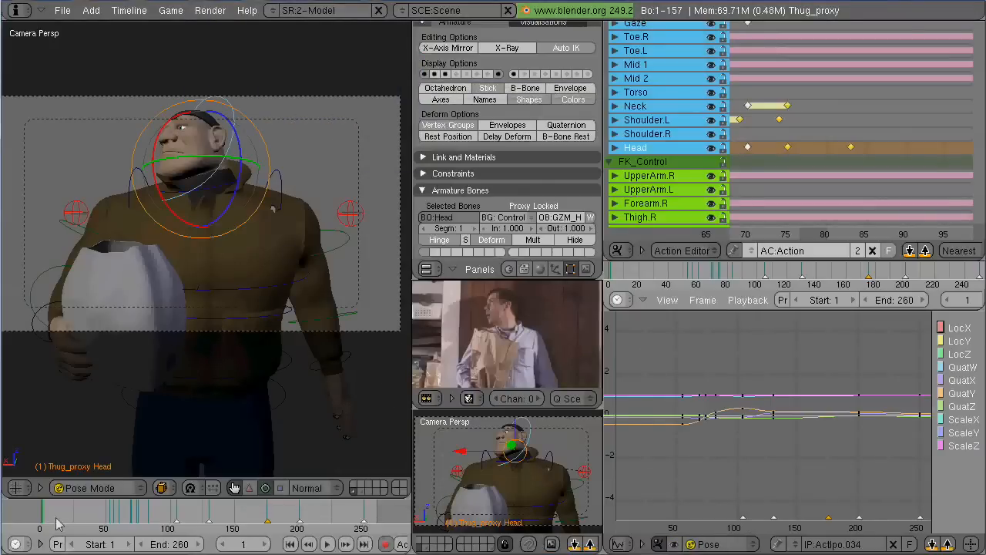
{"action": "left_click_drag", "start_coordinate": [58, 524], "coordinate": [135, 521]}
{"action": "middle_click_drag", "start_coordinate": [136, 521], "coordinate": [239, 519], "text": "ctrl"}
{"action": "mouse_move", "coordinate": [245, 520]}
{"action": "left_mouse_down"}
{"action": "mouse_move", "coordinate": [277, 518]}
{"action": "mouse_move", "coordinate": [239, 517]}
{"action": "left_mouse_up"}
{"action": "middle_click_drag", "start_coordinate": [240, 517], "coordinate": [196, 510], "text": "ctrl"}
{"action": "left_click_drag", "start_coordinate": [123, 514], "coordinate": [113, 514]}
Raise the QuatZ key of the Shoulder.L control at frame 74 in its animation curves
{"action": "right_click", "coordinate": [282, 195]}
{"action": "scroll", "coordinate": [808, 455], "scroll_direction": "up", "scroll_amount": 4}
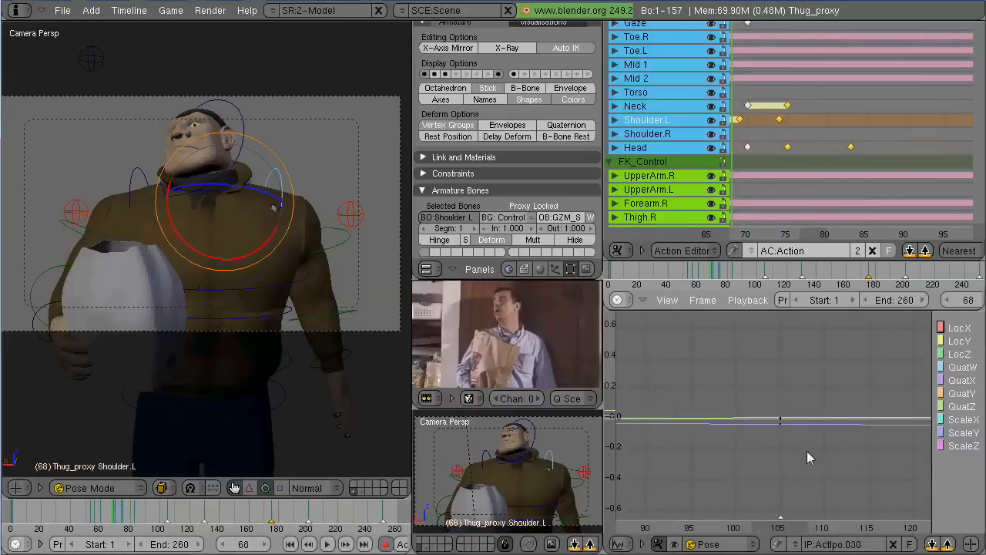
{"action": "middle_click_drag", "start_coordinate": [686, 474], "coordinate": [764, 483]}
{"action": "scroll", "coordinate": [763, 483], "scroll_direction": "down", "scroll_amount": 9}
{"action": "scroll", "coordinate": [763, 488], "scroll_direction": "up", "scroll_amount": 10}
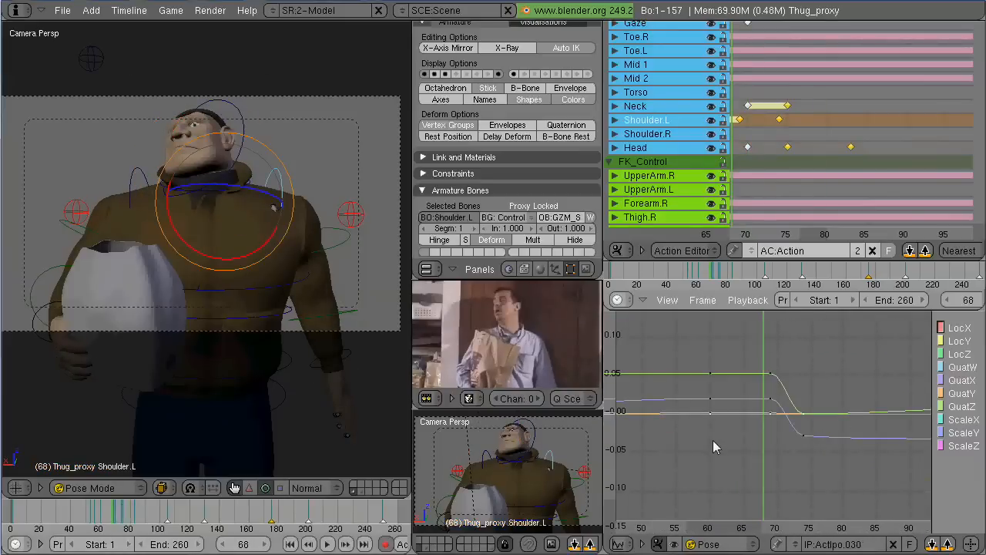
{"action": "scroll", "coordinate": [819, 443], "scroll_direction": "up", "scroll_amount": 6}
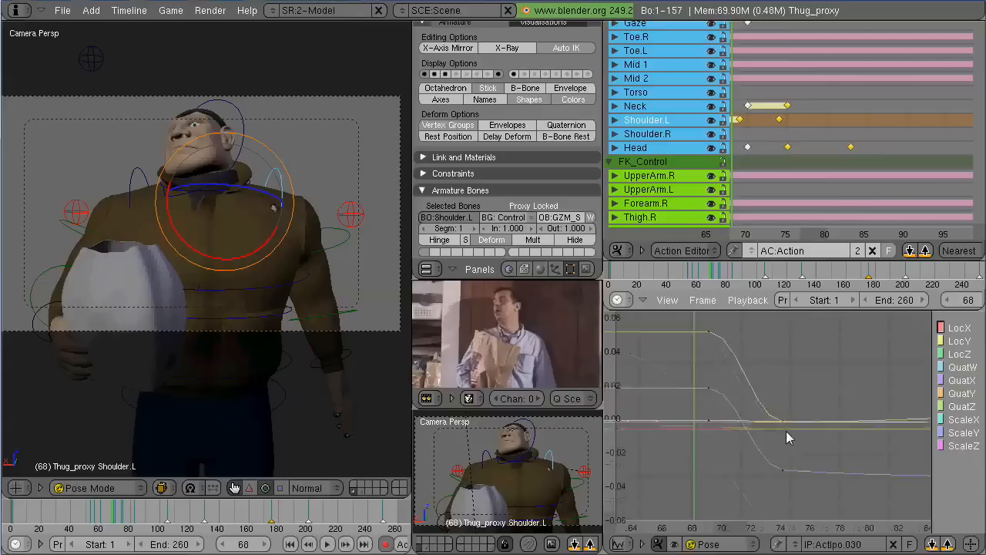
{"action": "left_click", "coordinate": [823, 465]}
{"action": "scroll", "coordinate": [788, 440], "scroll_direction": "down", "scroll_amount": 6}
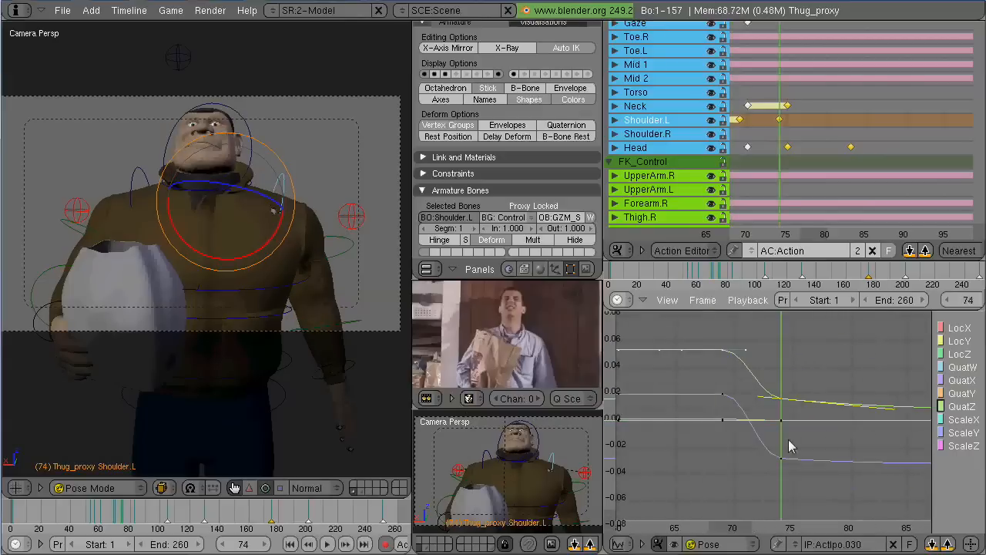
Raise the QuatX key of the Shoulder.L curves at frame 74
{"action": "right_click", "coordinate": [780, 421]}
{"action": "key", "text": "g"}
{"action": "key", "text": "y"}
{"action": "key", "text": "Escape"}
{"action": "right_click", "coordinate": [780, 460]}
{"action": "key", "text": "g"}
{"action": "key", "text": "y"}
{"action": "left_click", "coordinate": [799, 446]}
{"action": "scroll", "coordinate": [799, 446], "scroll_direction": "down", "scroll_amount": 1}
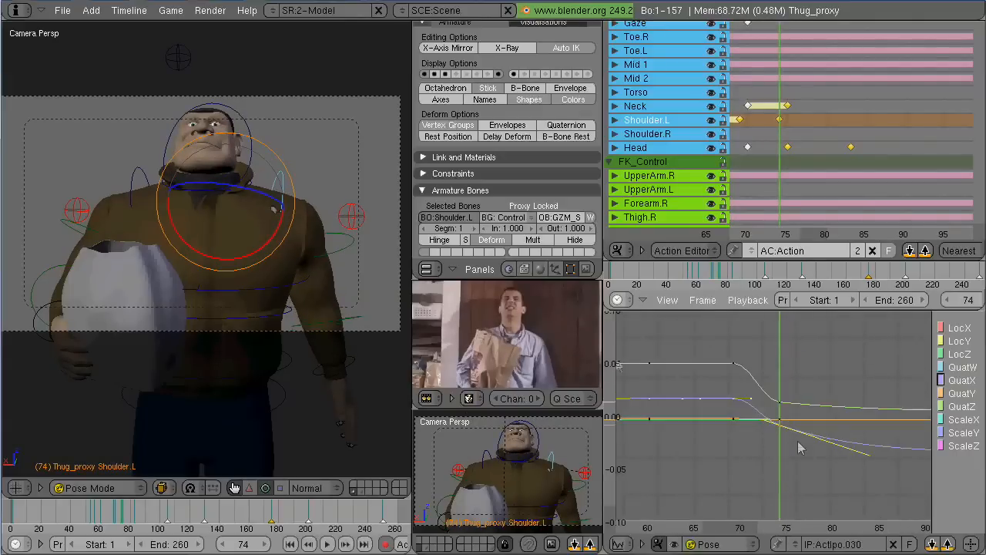
Move the Shoulder.L curves' QuatZ and QuatX keys at frame 69 vertically, and leave curve editing
{"action": "left_click_drag", "start_coordinate": [104, 508], "coordinate": [40, 507]}
{"action": "right_click", "coordinate": [734, 365]}
{"action": "key", "text": "g"}
{"action": "key", "text": "y"}
{"action": "left_click", "coordinate": [738, 421]}
{"action": "right_click", "coordinate": [734, 401]}
{"action": "key", "text": "g"}
{"action": "key", "text": "y"}
{"action": "left_click", "coordinate": [829, 441]}
{"action": "key", "text": "Tab"}
Select the Torso control and key it at frame 85
{"action": "right_click", "coordinate": [206, 330]}
{"action": "key", "text": "i"}
{"action": "left_click", "coordinate": [207, 333]}
Rotate the Head and Neck controls at frame 20 to vary the opening look, and key them
{"action": "right_click", "coordinate": [245, 171]}
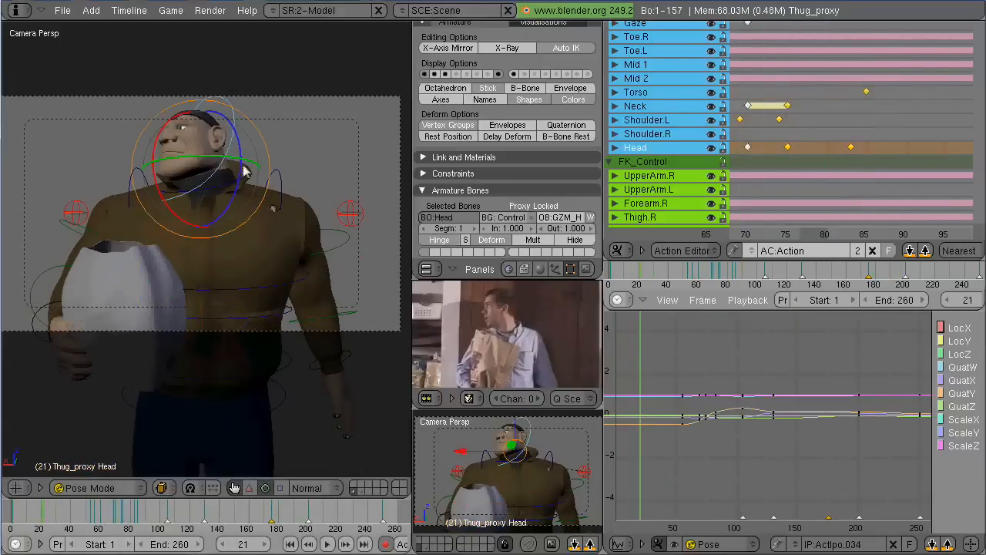
{"action": "left_click_drag", "start_coordinate": [242, 173], "coordinate": [222, 164]}
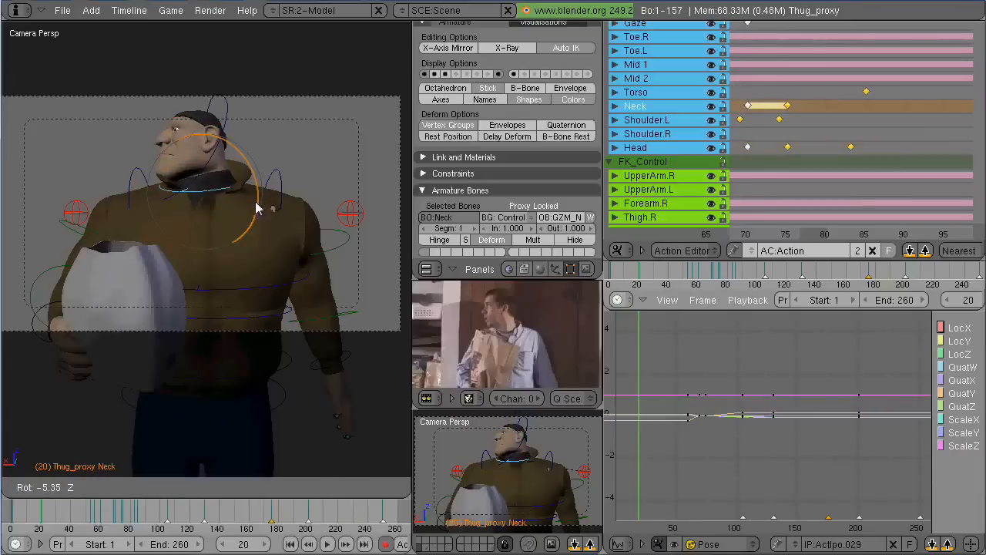
{"action": "mouse_move", "coordinate": [43, 523]}
{"action": "left_mouse_down"}
{"action": "mouse_move", "coordinate": [54, 515]}
{"action": "mouse_move", "coordinate": [42, 522]}
{"action": "left_mouse_up"}
{"action": "key", "text": "Home"}
{"action": "key", "text": "Home"}
{"action": "middle_click_drag", "start_coordinate": [832, 220], "coordinate": [836, 62]}
{"action": "middle_click_drag", "start_coordinate": [843, 203], "coordinate": [847, 137], "text": "ctrl"}
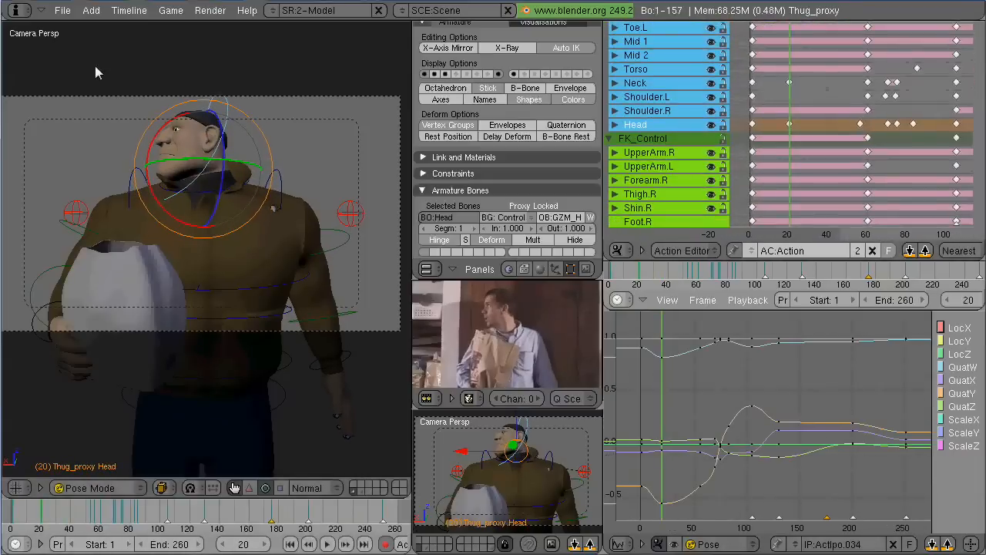
Adjust the Neck rotation, and rotate and key the Head control at frame 1
{"action": "right_click", "coordinate": [222, 193]}
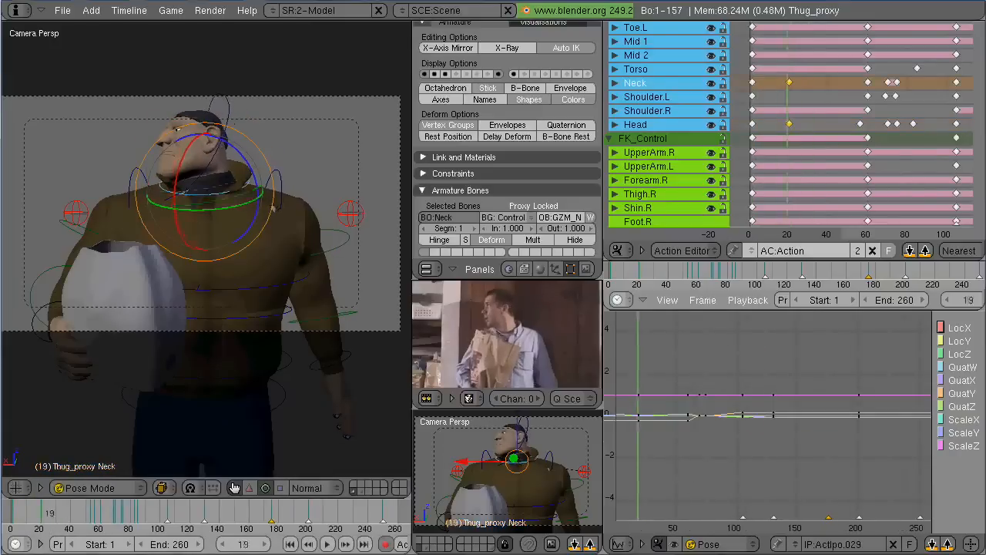
{"action": "left_click_drag", "start_coordinate": [39, 521], "coordinate": [11, 521]}
{"action": "left_click_drag", "start_coordinate": [224, 209], "coordinate": [247, 209]}
{"action": "left_click_drag", "start_coordinate": [31, 521], "coordinate": [11, 521]}
{"action": "right_click", "coordinate": [229, 126]}
{"action": "key", "text": "Home"}
{"action": "left_click_drag", "start_coordinate": [232, 171], "coordinate": [207, 168]}
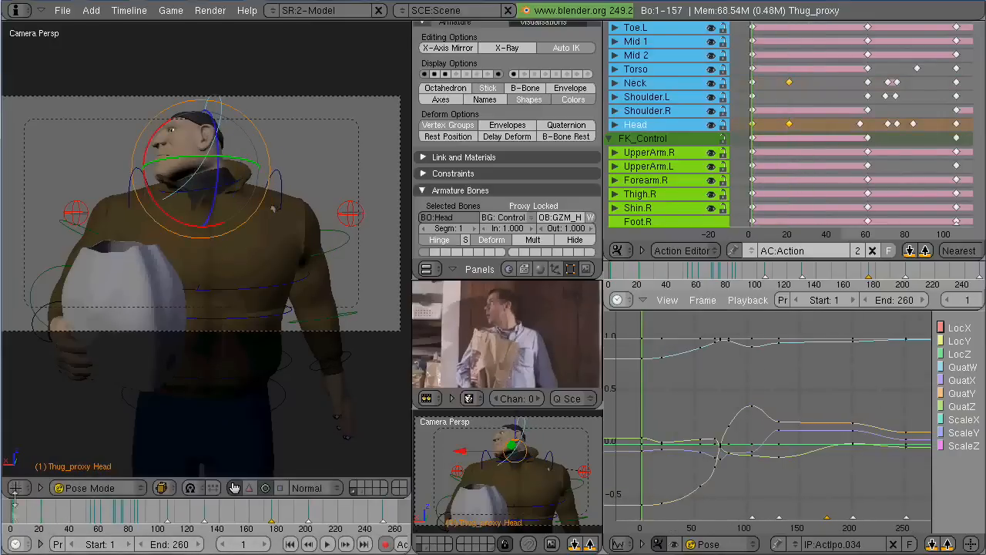
{"action": "left_click_drag", "start_coordinate": [158, 208], "coordinate": [156, 207]}
Inspect the head and Gaze target at frame 20 from other angles, and refine the Head control's rotation
{"action": "middle_click_drag", "start_coordinate": [156, 207], "coordinate": [247, 212]}
{"action": "scroll", "coordinate": [151, 203], "scroll_direction": "down", "scroll_amount": 6}
{"action": "right_click", "coordinate": [363, 225]}
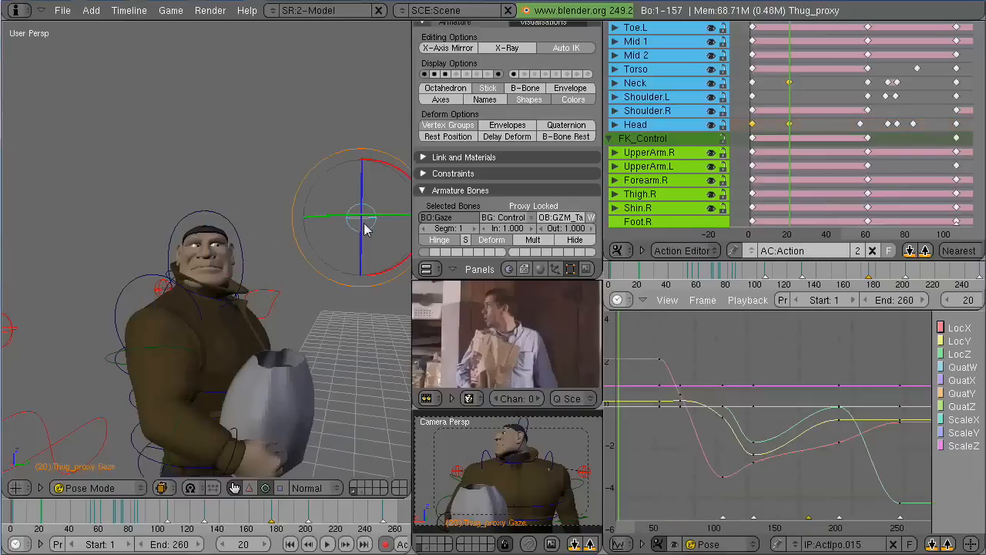
{"action": "middle_click_drag", "start_coordinate": [304, 286], "coordinate": [216, 293]}
{"action": "scroll", "coordinate": [216, 293], "scroll_direction": "up", "scroll_amount": 4}
{"action": "right_click", "coordinate": [281, 196]}
{"action": "left_click_drag", "start_coordinate": [210, 307], "coordinate": [199, 296]}
{"action": "right_click", "coordinate": [278, 312]}
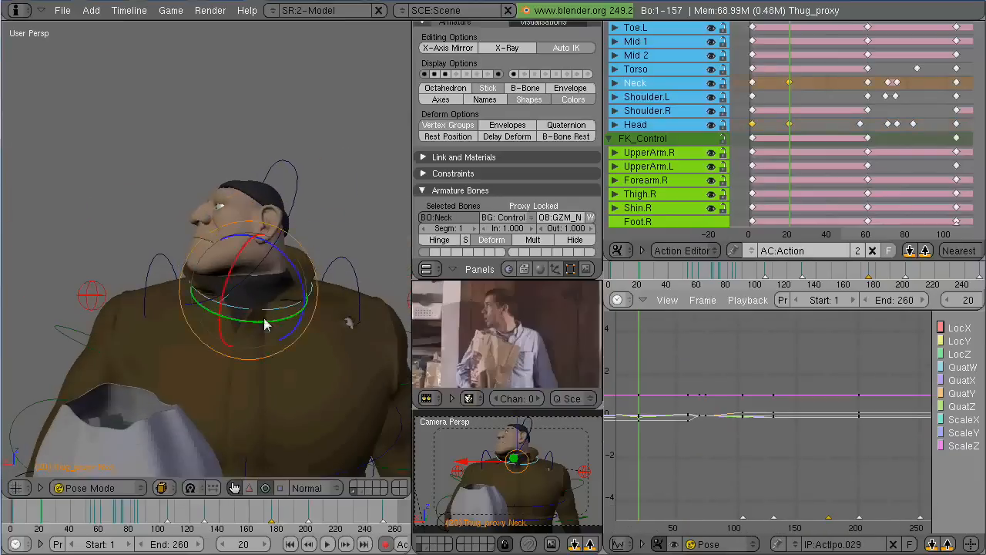
Rotate the Neck and Head controls at frame 1 to refine the starting head tilt in the camera view
{"action": "key", "text": "KP_0"}
{"action": "right_click", "coordinate": [224, 116]}
{"action": "left_click", "coordinate": [12, 518]}
{"action": "left_click_drag", "start_coordinate": [227, 176], "coordinate": [251, 178]}
{"action": "right_click", "coordinate": [241, 190]}
{"action": "right_click", "coordinate": [223, 112]}
{"action": "left_click_drag", "start_coordinate": [158, 202], "coordinate": [159, 215]}
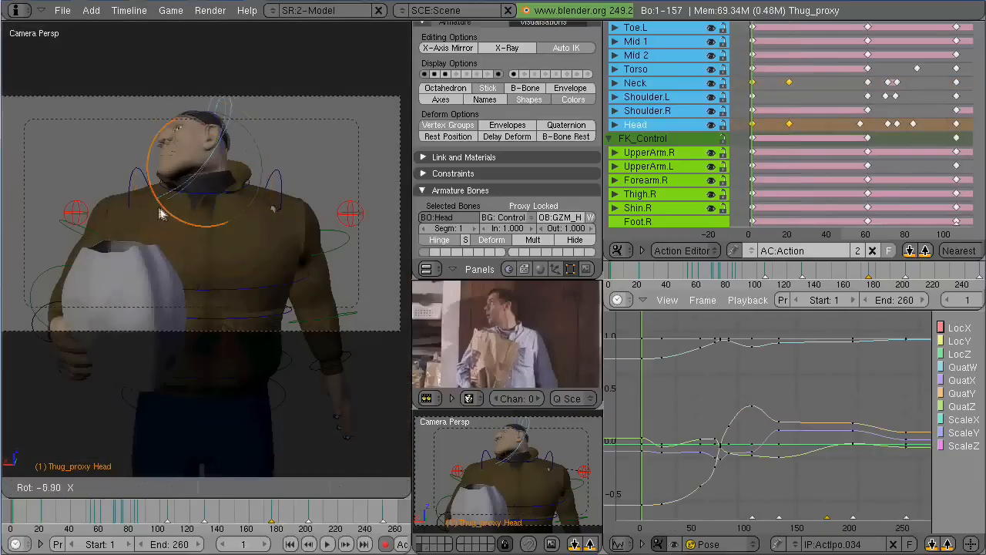
Move the Gaze control at frame 20 to redirect the thug's eyes, checking the result through the camera
{"action": "left_click_drag", "start_coordinate": [12, 523], "coordinate": [41, 525]}
{"action": "middle_click_drag", "start_coordinate": [136, 356], "coordinate": [159, 339]}
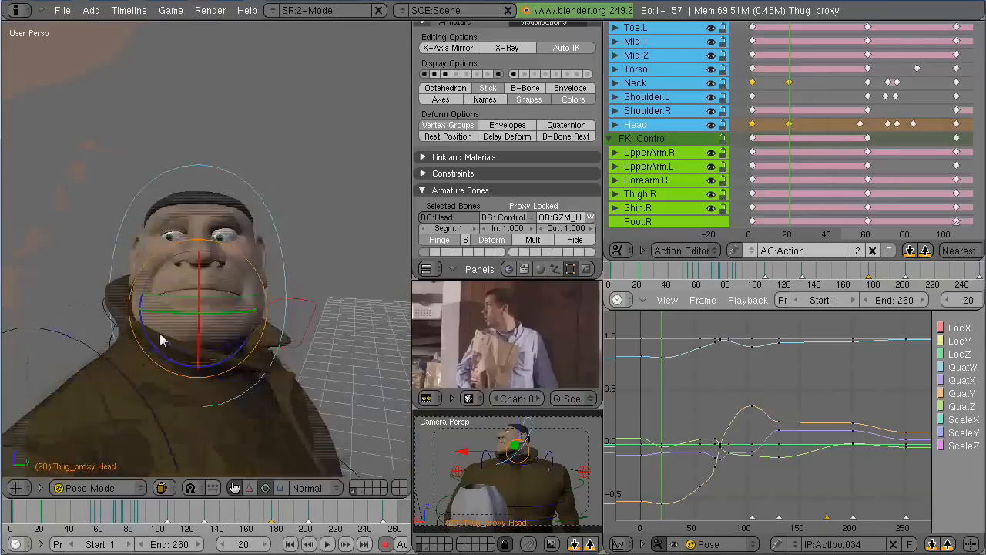
{"action": "scroll", "coordinate": [159, 339], "scroll_direction": "down", "scroll_amount": 5}
{"action": "right_click", "coordinate": [115, 270]}
{"action": "middle_click_drag", "start_coordinate": [139, 280], "coordinate": [202, 327]}
{"action": "key", "text": "g"}
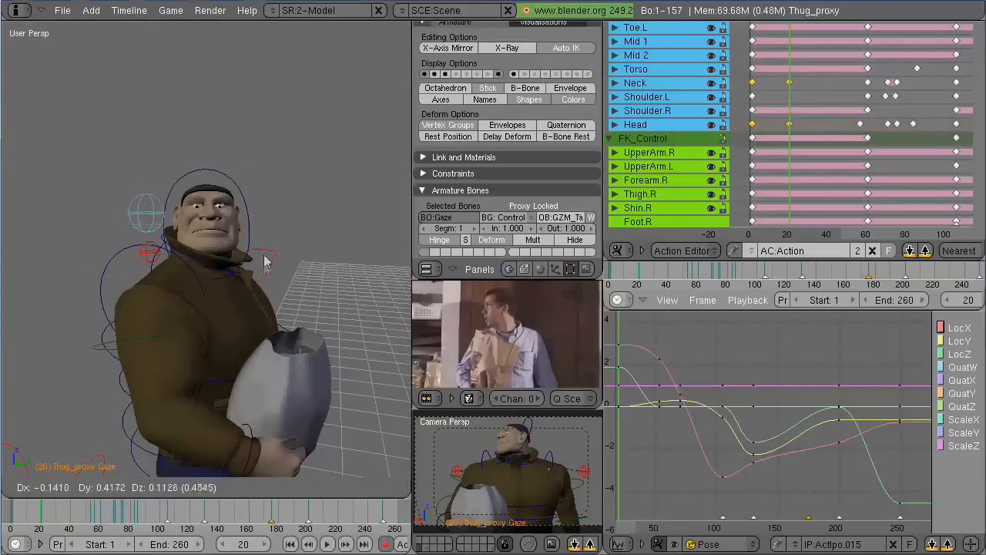
{"action": "left_click", "coordinate": [266, 262]}
{"action": "middle_click_drag", "start_coordinate": [266, 263], "coordinate": [253, 259]}
{"action": "key", "text": "KP_0"}
{"action": "scroll", "coordinate": [265, 280], "scroll_direction": "down", "scroll_amount": 4}
{"action": "middle_click_drag", "start_coordinate": [121, 226], "coordinate": [239, 296]}
{"action": "key", "text": "g"}
{"action": "left_click", "coordinate": [228, 293]}
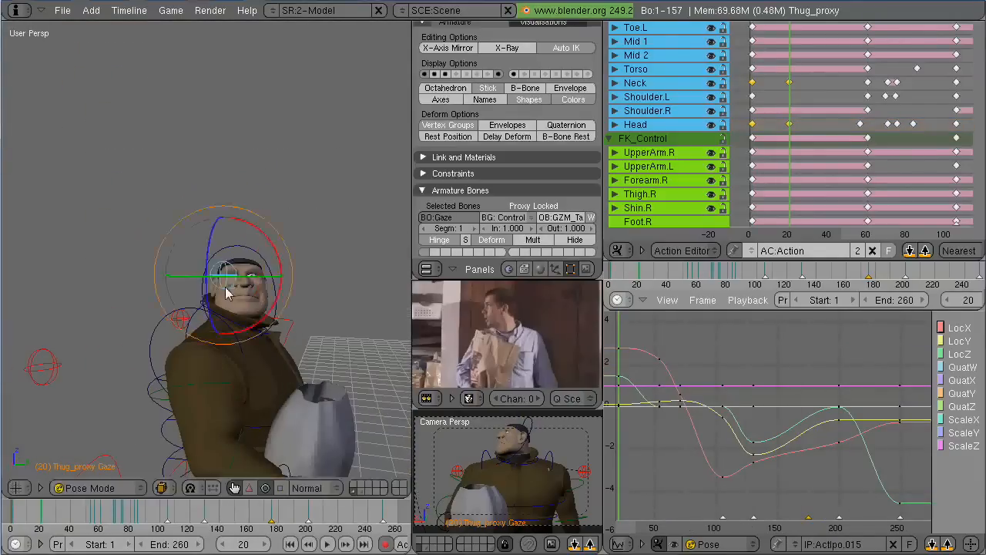
{"action": "key", "text": "KP_0"}
Reposition the Gaze control at frame 1 to aim the eyes, using the close-up camera view of the face
{"action": "scroll", "coordinate": [515, 470], "scroll_direction": "up", "scroll_amount": 5}
{"action": "middle_click_drag", "start_coordinate": [544, 477], "coordinate": [499, 484], "text": "shift"}
{"action": "left_click_drag", "start_coordinate": [41, 524], "coordinate": [11, 524]}
{"action": "middle_click_drag", "start_coordinate": [135, 255], "coordinate": [231, 273]}
{"action": "scroll", "coordinate": [231, 272], "scroll_direction": "down", "scroll_amount": 4}
{"action": "key", "text": "g"}
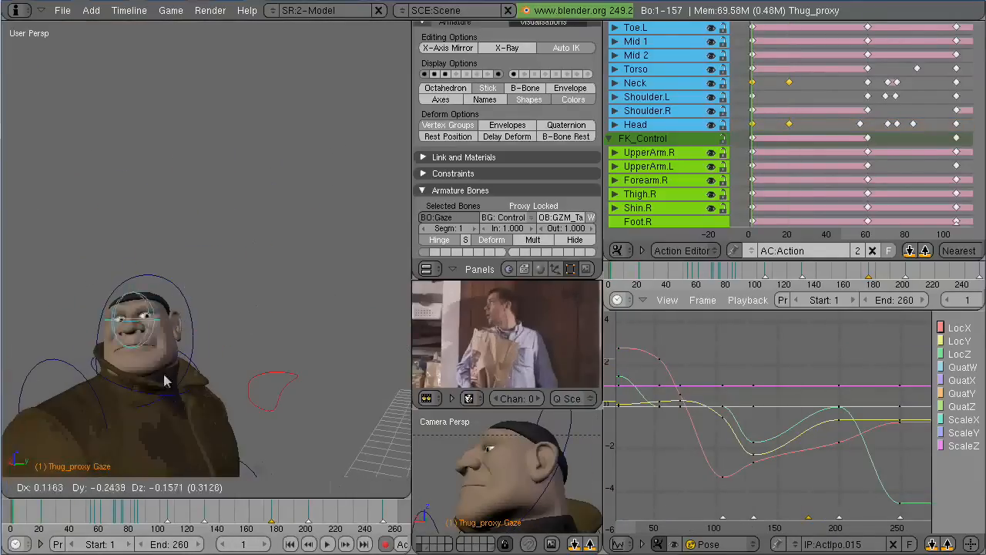
{"action": "left_click", "coordinate": [266, 366]}
{"action": "middle_click_drag", "start_coordinate": [266, 365], "coordinate": [161, 351]}
{"action": "key", "text": "g"}
{"action": "left_click", "coordinate": [57, 347]}
{"action": "key", "text": "KP_0"}
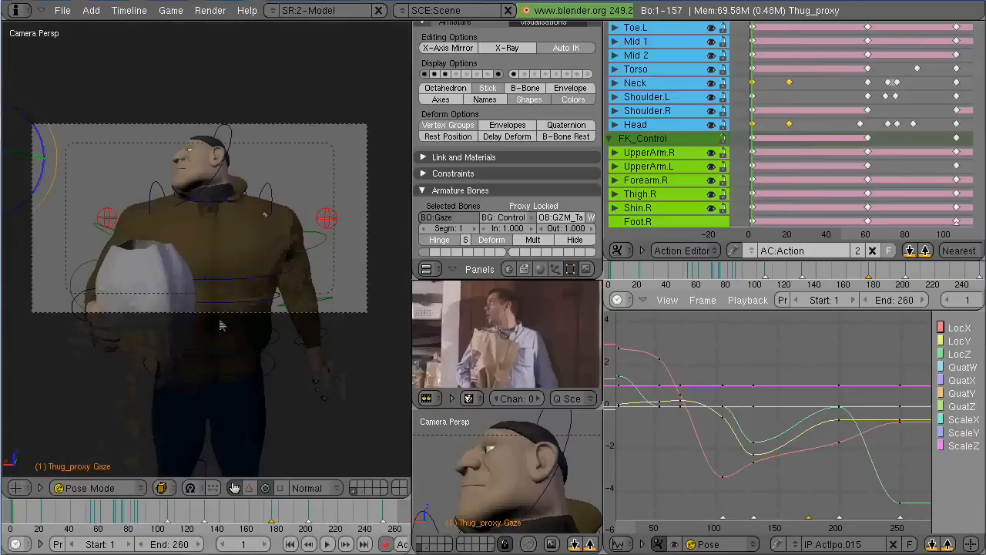
Copy the Head and Neck keyframes at frame 20 to frame 50 so the pose holds between them
{"action": "left_click_drag", "start_coordinate": [47, 522], "coordinate": [108, 524]}
{"action": "right_click", "coordinate": [231, 132]}
{"action": "key", "text": "r"}
{"action": "left_click", "coordinate": [144, 284]}
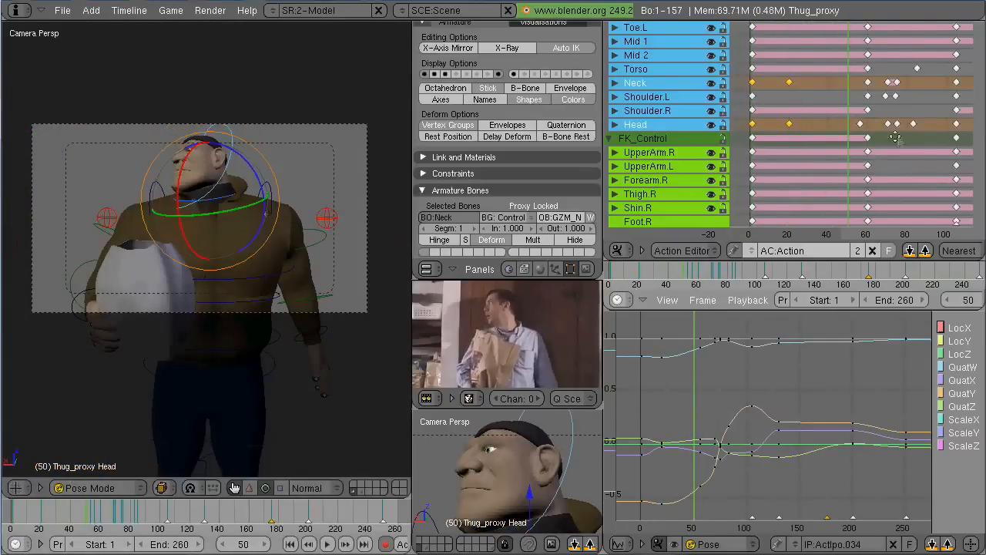
{"action": "middle_click_drag", "start_coordinate": [895, 137], "coordinate": [858, 162]}
{"action": "right_click", "coordinate": [753, 149]}
{"action": "right_click", "coordinate": [753, 107], "text": "shift"}
{"action": "key", "text": "shift+d"}
{"action": "left_click", "coordinate": [870, 165]}
{"action": "key", "text": "a"}
Copy the Neck control's keyframe at frame 50 to frame 60
{"action": "left_click_drag", "start_coordinate": [88, 518], "coordinate": [99, 518]}
{"action": "right_click", "coordinate": [206, 205]}
{"action": "right_click", "coordinate": [813, 107]}
{"action": "key", "text": "shift+d"}
{"action": "left_click", "coordinate": [831, 108]}
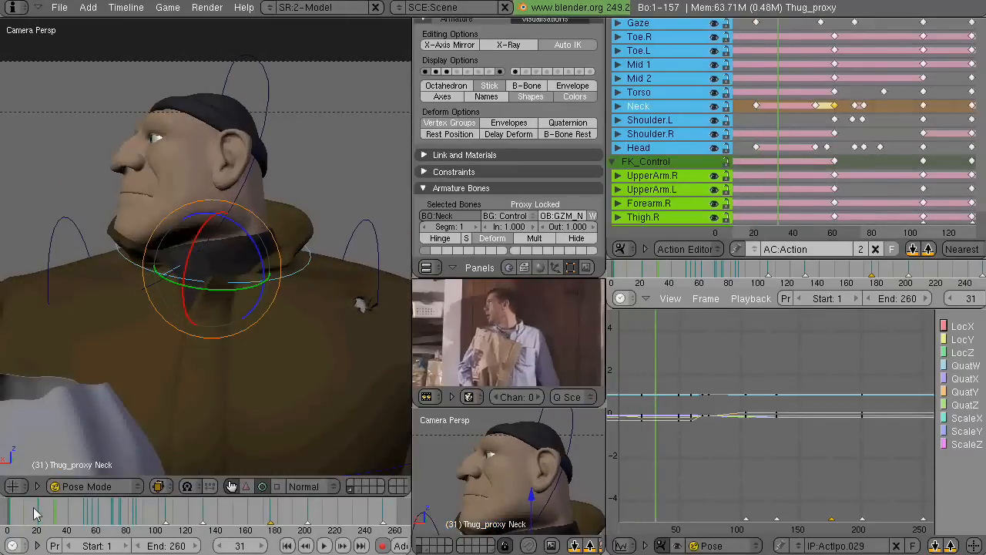
Rotate the Neck control at frame 40, and key both the Neck and Head controls there
{"action": "right_click", "coordinate": [296, 271]}
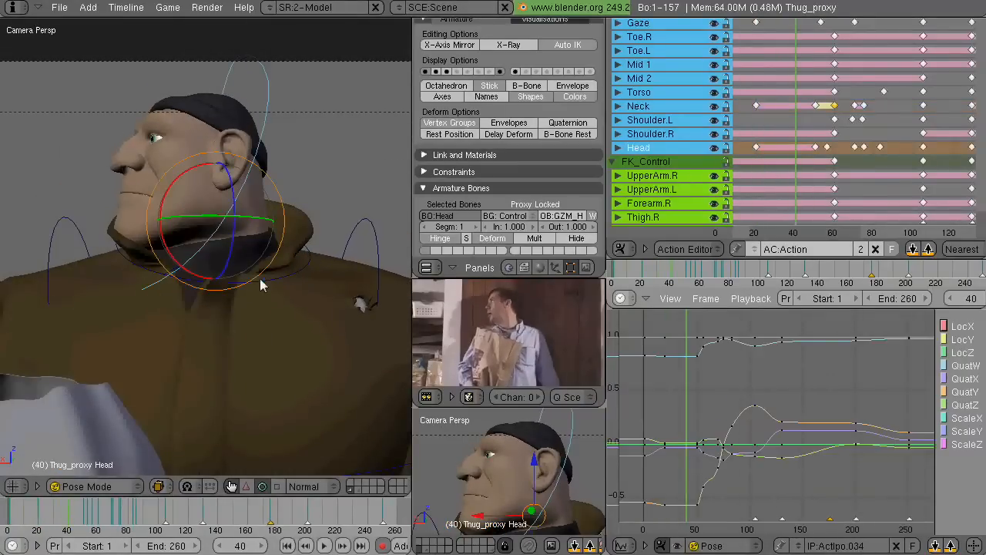
{"action": "right_click", "coordinate": [261, 279]}
{"action": "left_click_drag", "start_coordinate": [258, 247], "coordinate": [266, 228]}
{"action": "key", "text": "i"}
{"action": "left_click", "coordinate": [257, 253]}
{"action": "right_click", "coordinate": [228, 226]}
{"action": "key", "text": "i"}
{"action": "left_click", "coordinate": [267, 229]}
Rotate the Head control at frame 41 to tilt and turn the head slightly, and key it
{"action": "middle_click_drag", "start_coordinate": [767, 159], "coordinate": [777, 150]}
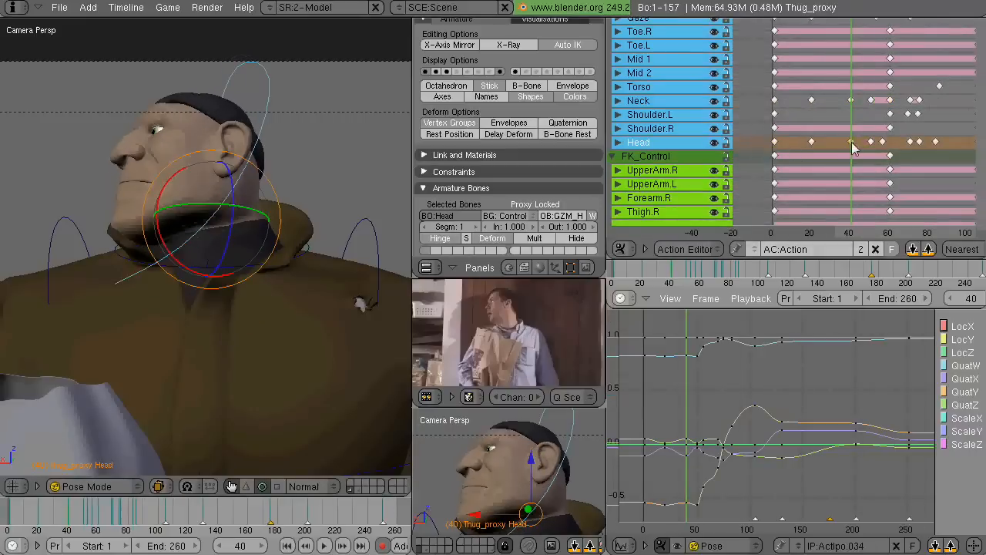
{"action": "key", "text": "Up"}
{"action": "key", "text": "Up"}
{"action": "key", "text": "Up"}
{"action": "key", "text": "Up"}
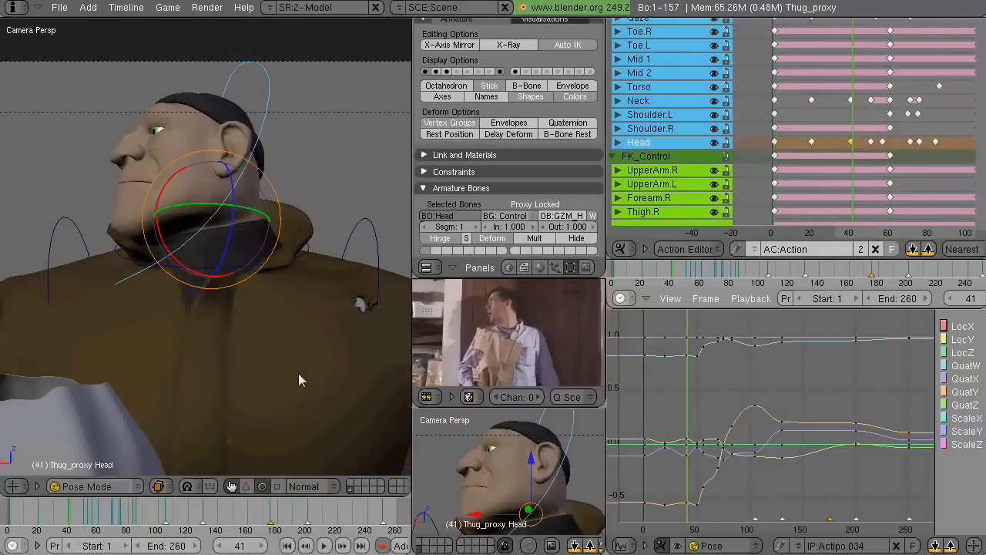
{"action": "left_click_drag", "start_coordinate": [226, 225], "coordinate": [243, 208]}
{"action": "left_click_drag", "start_coordinate": [185, 273], "coordinate": [185, 277]}
{"action": "scroll", "coordinate": [854, 149], "scroll_direction": "up", "scroll_amount": 5}
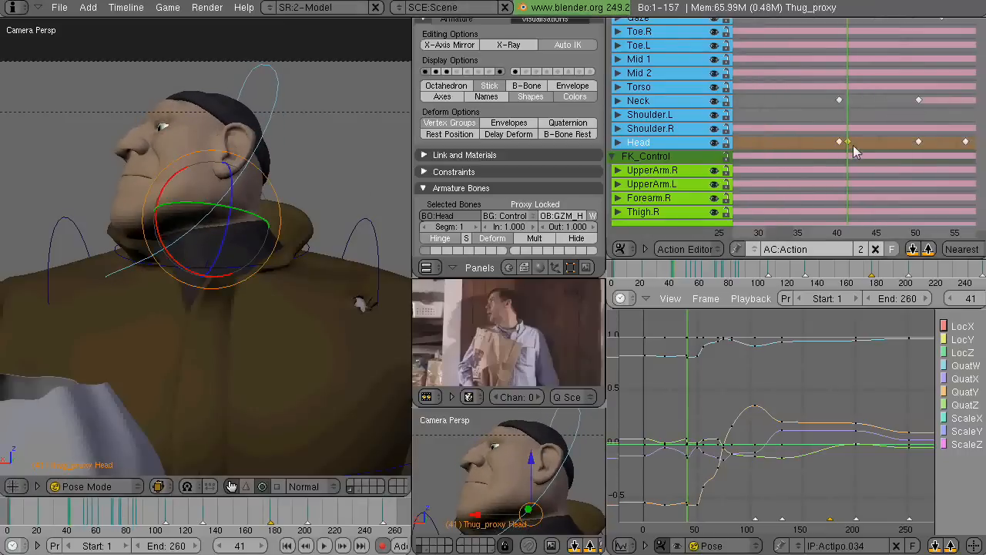
Move the Head keyframe at frame 41 onto frame 40, and play back the animation briefly
{"action": "right_click_drag", "start_coordinate": [849, 143], "coordinate": [840, 143]}
{"action": "left_click_drag", "start_coordinate": [3, 501], "coordinate": [1, 501]}
{"action": "key", "text": "alt+a"}
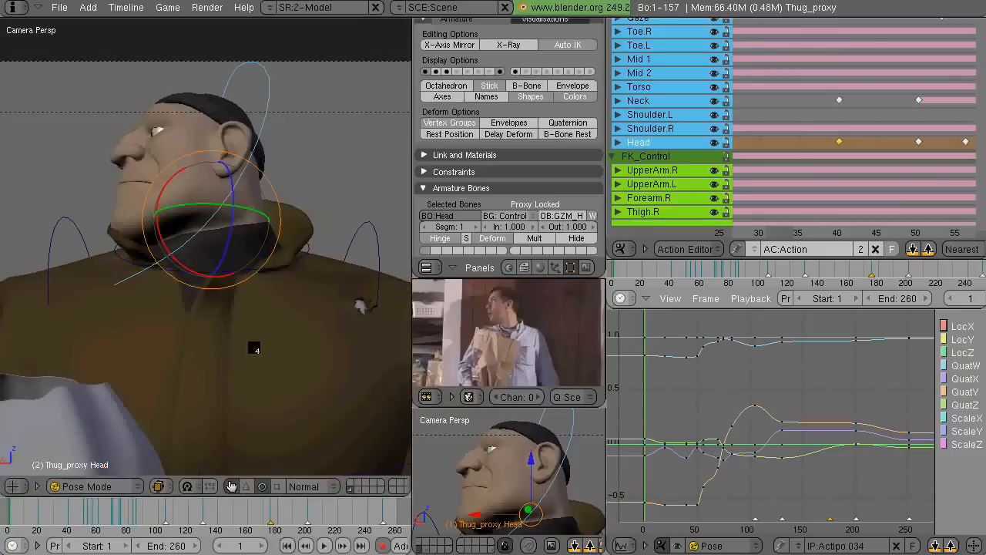
{"action": "key", "text": "Escape"}
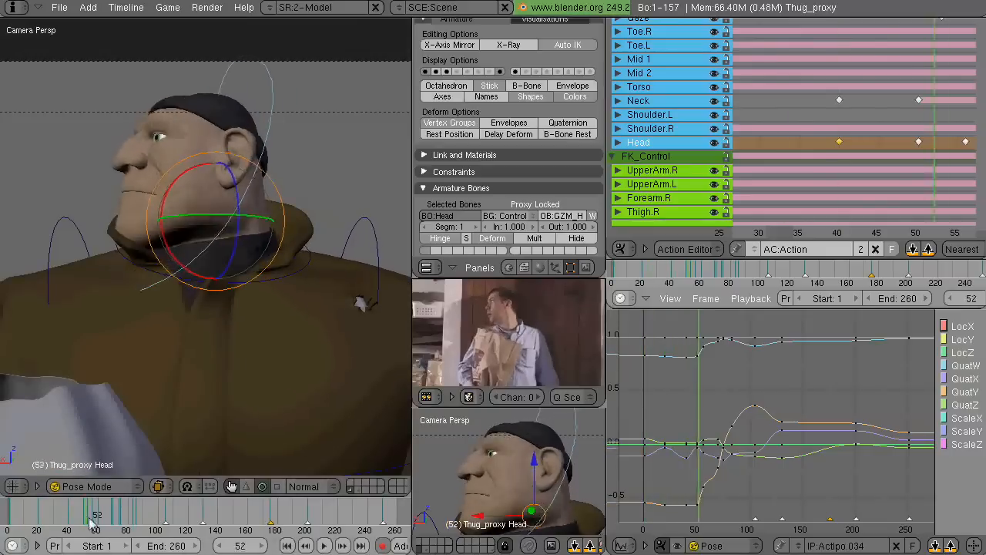
Raise the Head's QuatY key at frame 50 along the value axis
{"action": "middle_click_drag", "start_coordinate": [690, 478], "coordinate": [746, 398]}
{"action": "scroll", "coordinate": [746, 400], "scroll_direction": "up", "scroll_amount": 3}
{"action": "right_click", "coordinate": [725, 474]}
{"action": "key", "text": "Tab"}
{"action": "key", "text": "g"}
{"action": "key", "text": "y"}
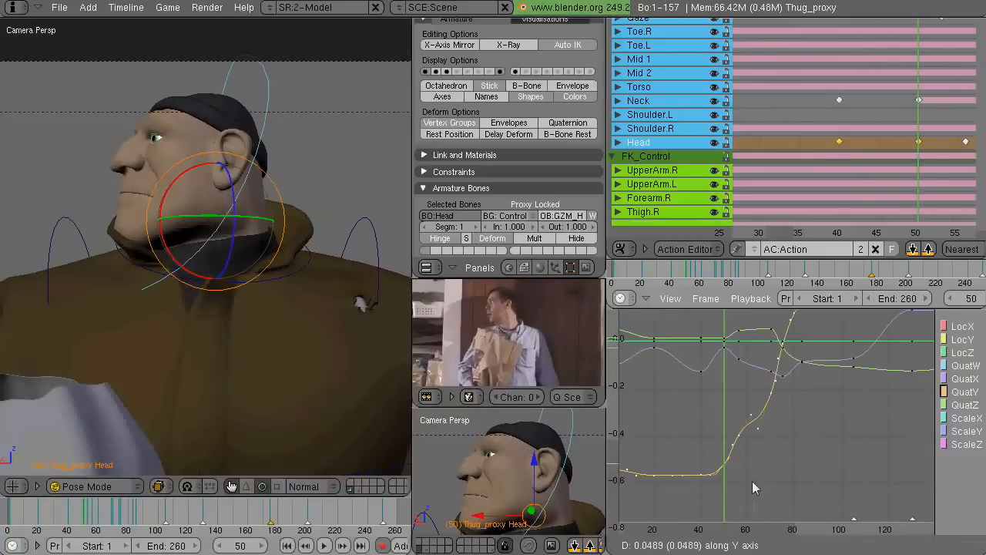
{"action": "left_click", "coordinate": [753, 481]}
Fine-tune the Head's QuatY curve between frames 40 and 50, and scrub through the turn
{"action": "middle_click_drag", "start_coordinate": [753, 481], "coordinate": [806, 424]}
{"action": "scroll", "coordinate": [767, 460], "scroll_direction": "up", "scroll_amount": 4}
{"action": "key", "text": "g"}
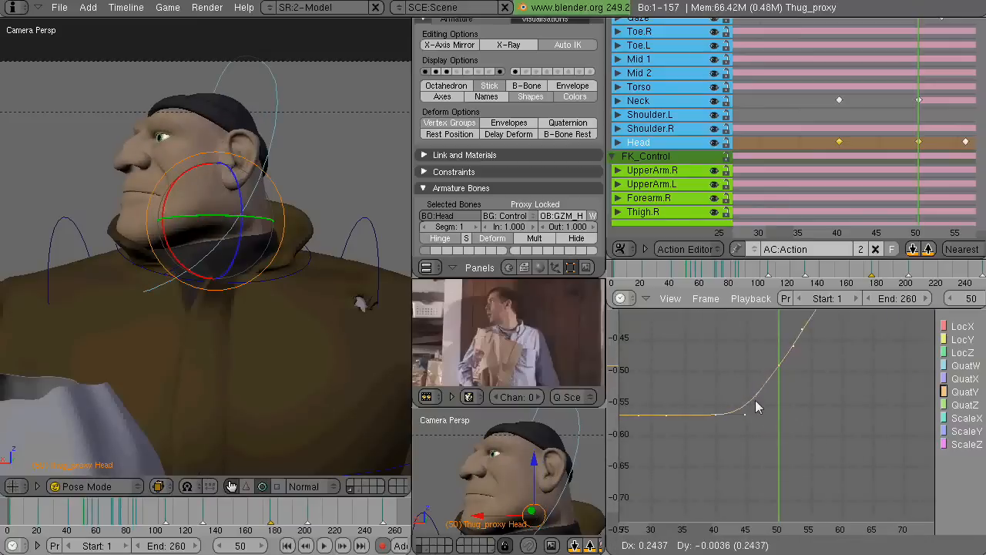
{"action": "left_click", "coordinate": [758, 406]}
{"action": "left_click", "coordinate": [108, 516]}
{"action": "left_click_drag", "start_coordinate": [107, 517], "coordinate": [73, 514]}
Lower the Head's QuatX key at frame 50 so the curve rises gradually from frame 40, and scrub the motion
{"action": "middle_click_drag", "start_coordinate": [705, 331], "coordinate": [737, 452]}
{"action": "scroll", "coordinate": [738, 451], "scroll_direction": "up", "scroll_amount": 2}
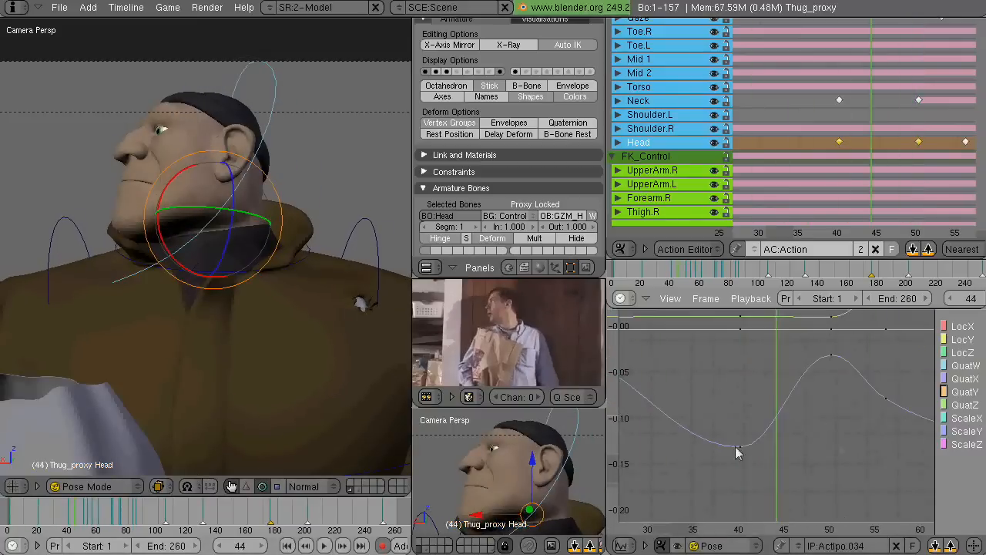
{"action": "right_click", "coordinate": [737, 451]}
{"action": "left_click_drag", "start_coordinate": [749, 453], "coordinate": [831, 440]}
{"action": "middle_click_drag", "start_coordinate": [861, 407], "coordinate": [802, 451]}
{"action": "key", "text": "g"}
{"action": "key", "text": "y"}
{"action": "left_click", "coordinate": [802, 510]}
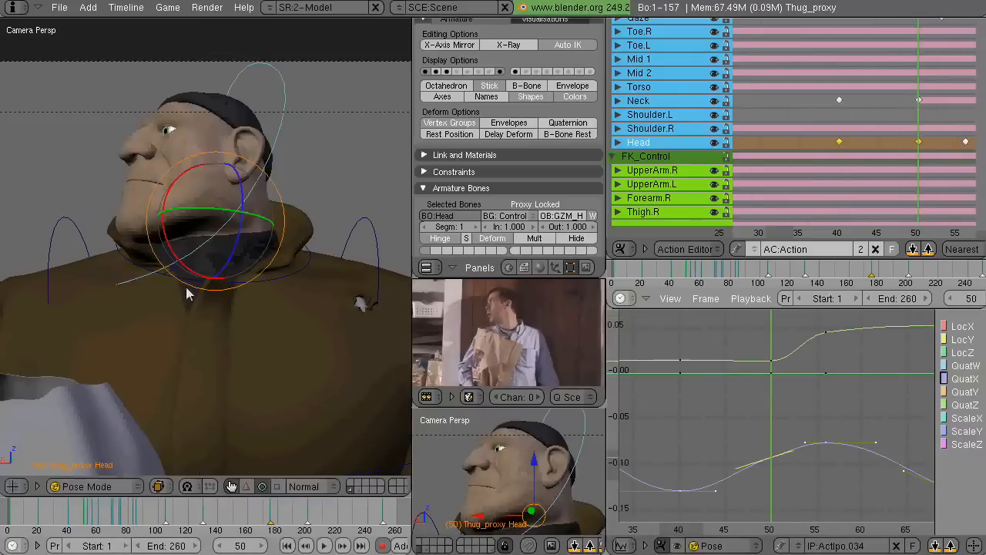
{"action": "left_click_drag", "start_coordinate": [78, 508], "coordinate": [91, 503]}
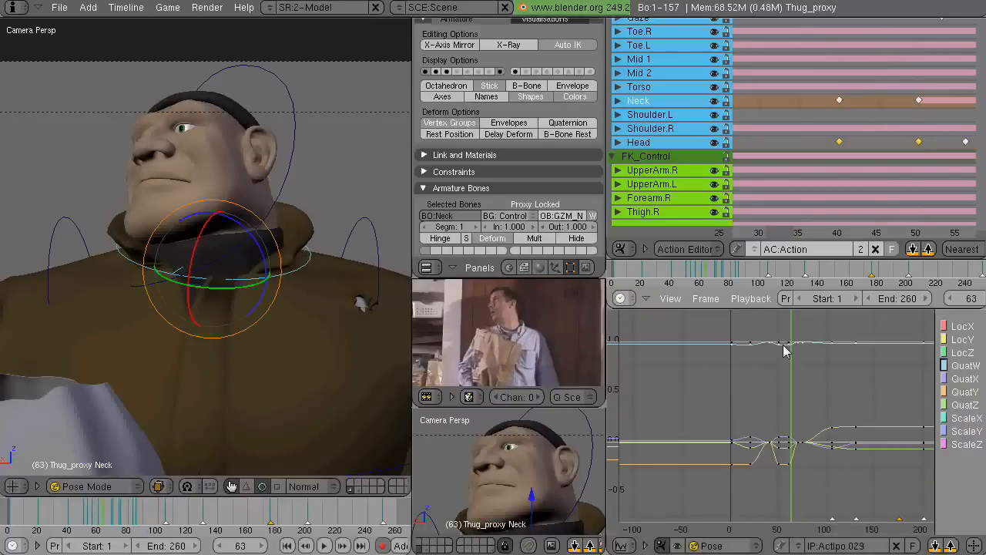
Try to raise the Neck control's QuatY keys at frames 50 and 60 closer to zero
{"action": "left_click", "coordinate": [766, 383]}
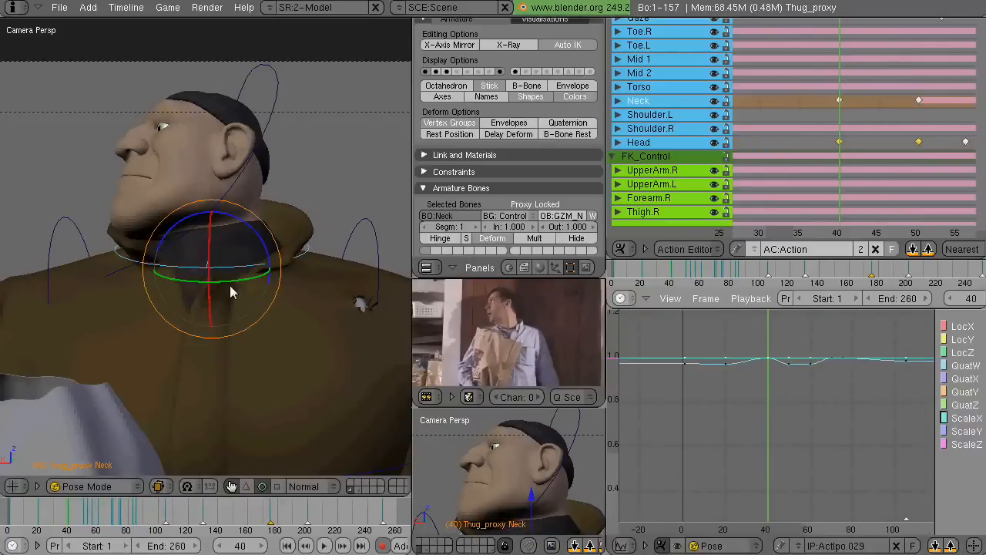
{"action": "left_click", "coordinate": [790, 395]}
{"action": "scroll", "coordinate": [751, 363], "scroll_direction": "up", "scroll_amount": 2}
{"action": "middle_click_drag", "start_coordinate": [749, 361], "coordinate": [755, 390]}
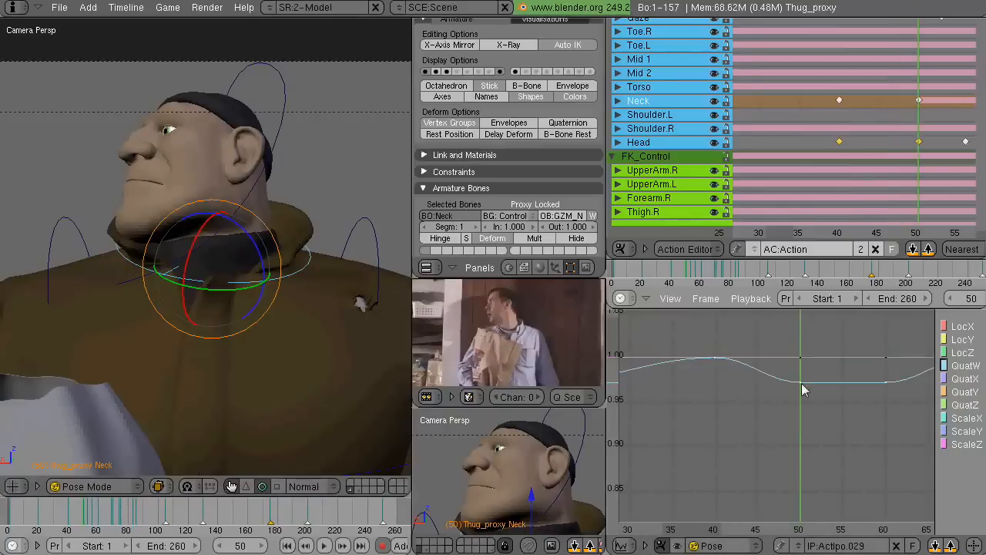
{"action": "middle_click_drag", "start_coordinate": [769, 493], "coordinate": [766, 332]}
{"action": "scroll", "coordinate": [771, 324], "scroll_direction": "up", "scroll_amount": 3}
{"action": "right_click", "coordinate": [784, 401]}
{"action": "right_click", "coordinate": [773, 518]}
{"action": "middle_click_drag", "start_coordinate": [774, 518], "coordinate": [763, 491]}
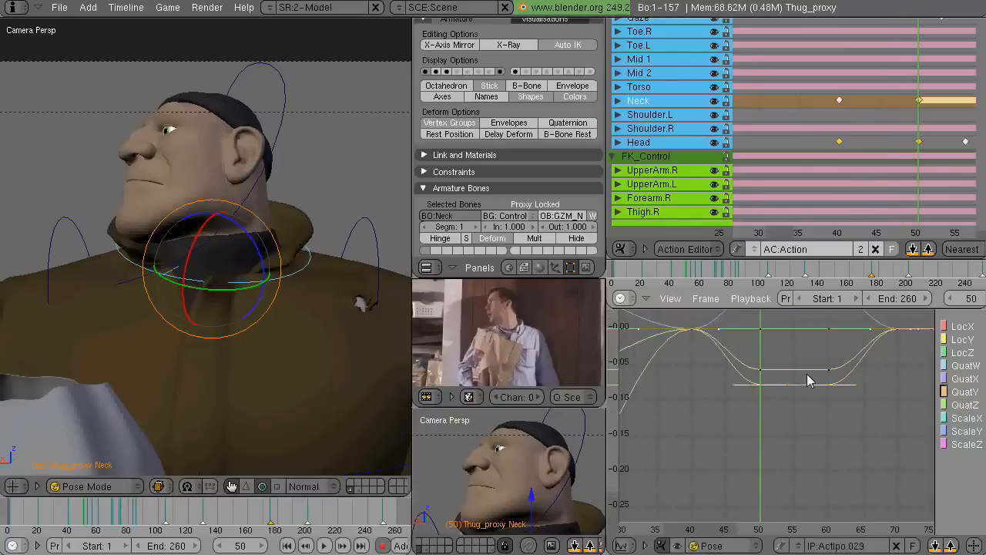
Try to lower the Neck's QuatX keys at frames 50 and 60, and undo the Neck curve changes
{"action": "middle_click_drag", "start_coordinate": [792, 368], "coordinate": [799, 435]}
{"action": "right_click", "coordinate": [853, 370]}
{"action": "left_click", "coordinate": [83, 522]}
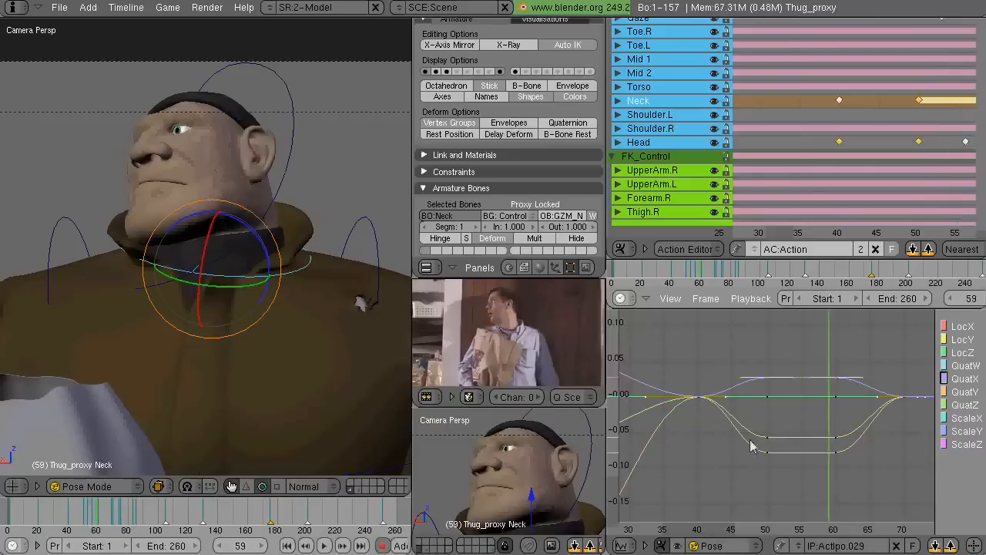
{"action": "scroll", "coordinate": [814, 439], "scroll_direction": "down", "scroll_amount": 2}
{"action": "key", "text": "ctrl+z"}
{"action": "key", "text": "ctrl+z"}
{"action": "key", "text": "ctrl+z"}
Lower the Neck's QuatY key at frame 40 to level it with the neighbouring keys
{"action": "scroll", "coordinate": [815, 439], "scroll_direction": "up", "scroll_amount": 4}
{"action": "middle_click_drag", "start_coordinate": [668, 443], "coordinate": [790, 392]}
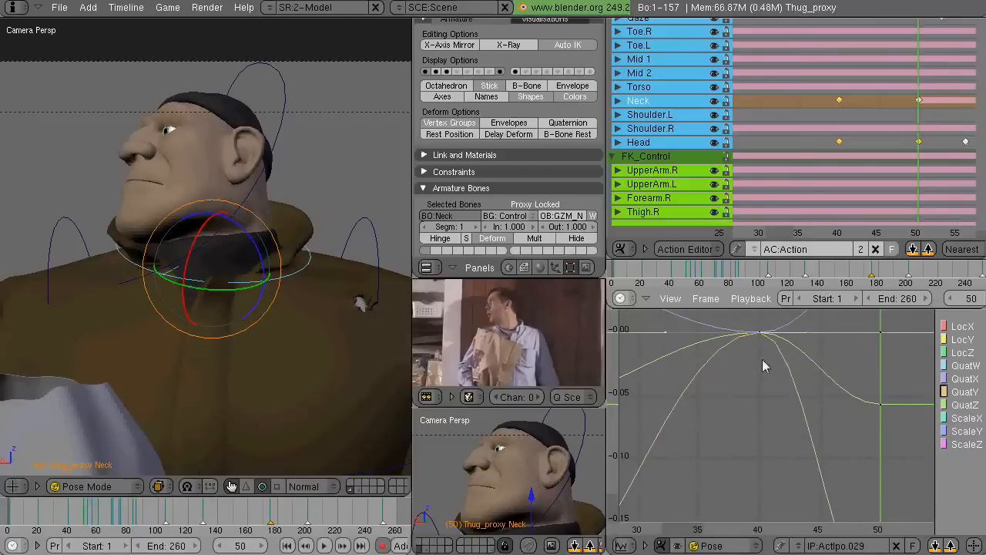
{"action": "middle_click_drag", "start_coordinate": [756, 457], "coordinate": [773, 351]}
{"action": "scroll", "coordinate": [774, 385], "scroll_direction": "down", "scroll_amount": 4}
{"action": "key", "text": "g"}
{"action": "key", "text": "y"}
{"action": "left_click", "coordinate": [779, 463]}
Lower the Neck's QuatZ key and raise its QuatX key at frame 40 to level both curves
{"action": "mouse_move", "coordinate": [737, 408]}
{"action": "left_mouse_down"}
{"action": "mouse_move", "coordinate": [896, 399]}
{"action": "mouse_move", "coordinate": [739, 404]}
{"action": "left_mouse_up"}
{"action": "middle_click_drag", "start_coordinate": [150, 440], "coordinate": [160, 398], "text": "shift"}
{"action": "scroll", "coordinate": [160, 397], "scroll_direction": "down", "scroll_amount": 1}
{"action": "scroll", "coordinate": [771, 418], "scroll_direction": "down", "scroll_amount": 3}
{"action": "key", "text": "g"}
{"action": "left_click", "coordinate": [825, 383]}
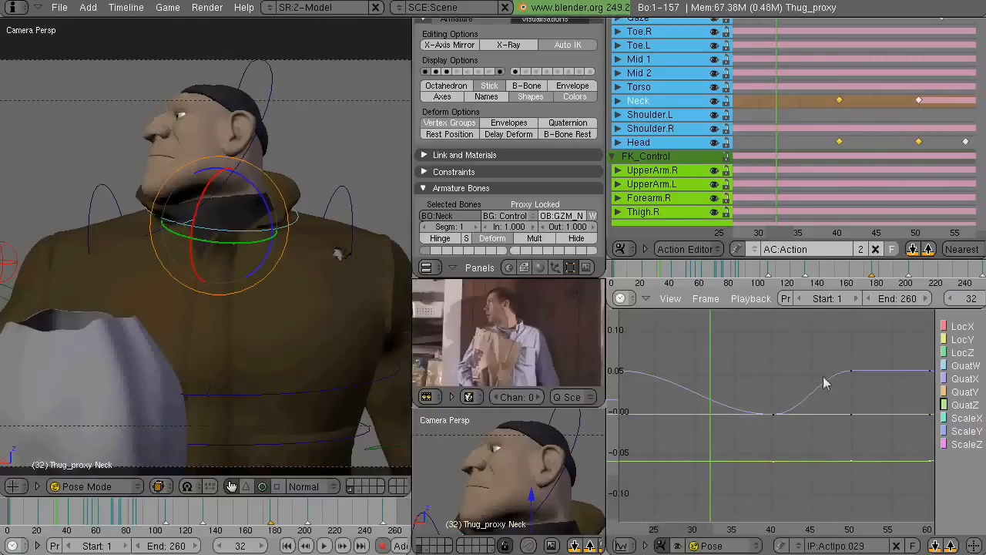
{"action": "left_click", "coordinate": [789, 387]}
{"action": "scroll", "coordinate": [788, 393], "scroll_direction": "down", "scroll_amount": 3}
Offset the Neck's QuatX, QuatY and QuatZ keys at frame 70 to smooth the turn
{"action": "left_click_drag", "start_coordinate": [682, 442], "coordinate": [858, 466]}
{"action": "middle_click_drag", "start_coordinate": [871, 466], "coordinate": [789, 471]}
{"action": "scroll", "coordinate": [789, 472], "scroll_direction": "up", "scroll_amount": 4}
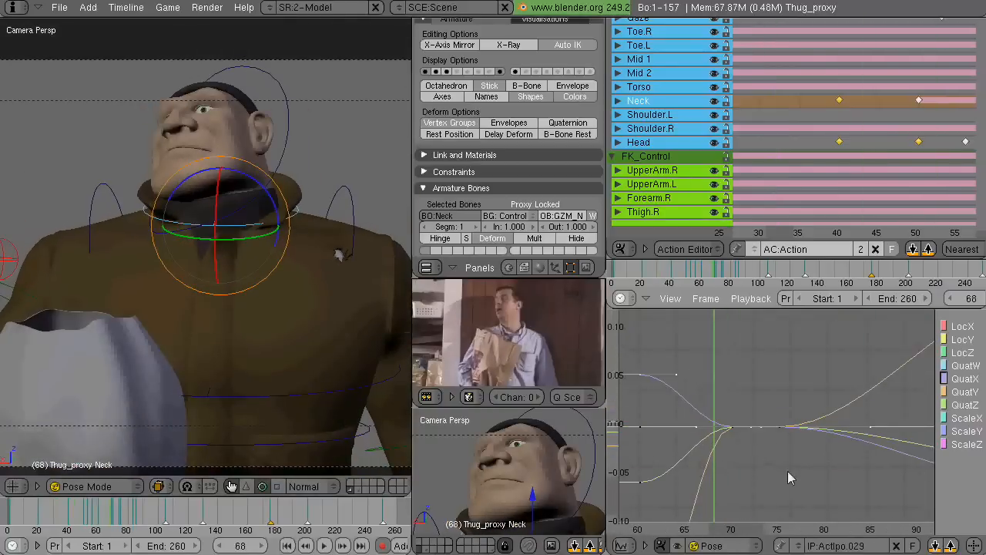
{"action": "scroll", "coordinate": [789, 451], "scroll_direction": "down", "scroll_amount": 2}
{"action": "left_click", "coordinate": [765, 430]}
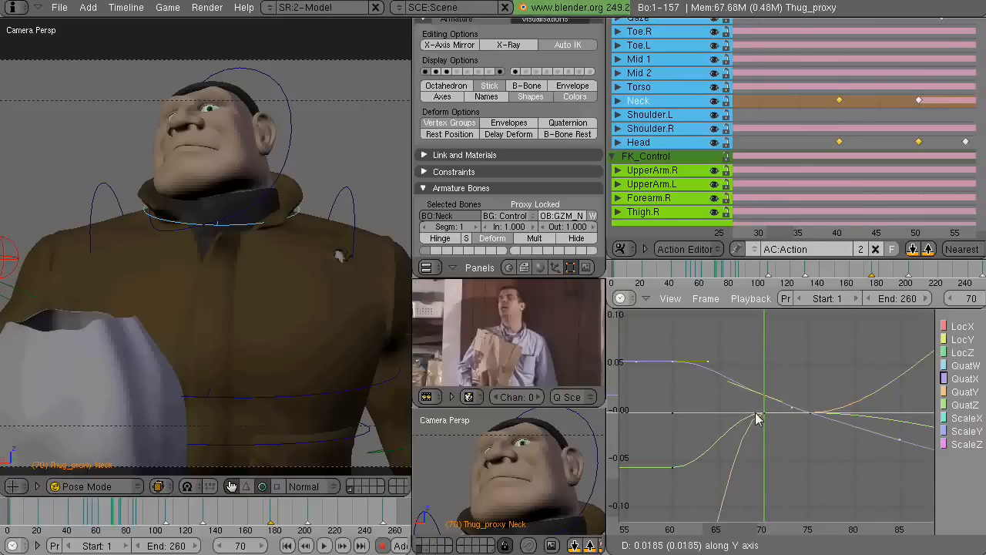
{"action": "scroll", "coordinate": [794, 463], "scroll_direction": "down", "scroll_amount": 3}
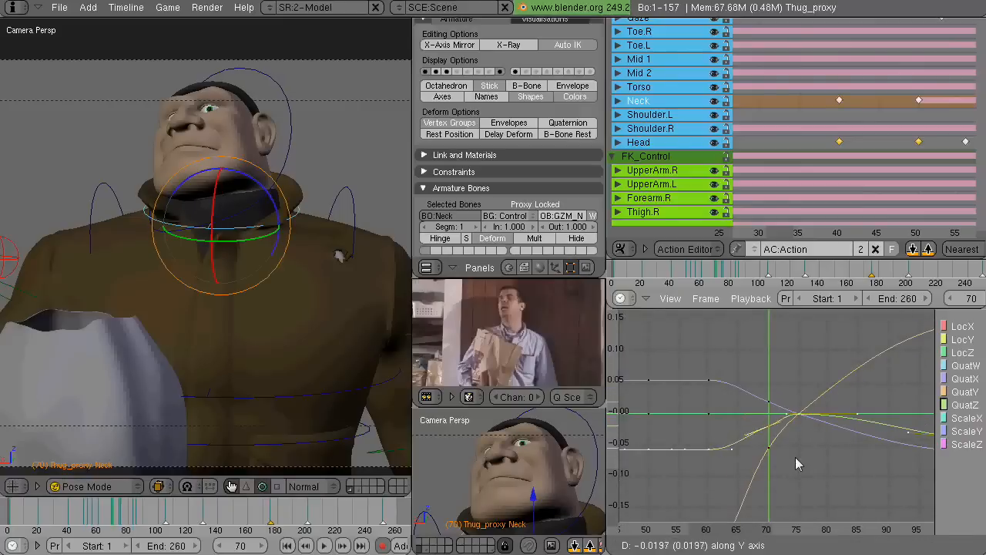
{"action": "left_click", "coordinate": [797, 458]}
Lower the Neck's QuatZ key near frame 75 and fine-tune the curve at frame 70
{"action": "right_click", "coordinate": [797, 430]}
{"action": "key", "text": "g"}
{"action": "key", "text": "y"}
{"action": "left_click", "coordinate": [783, 459]}
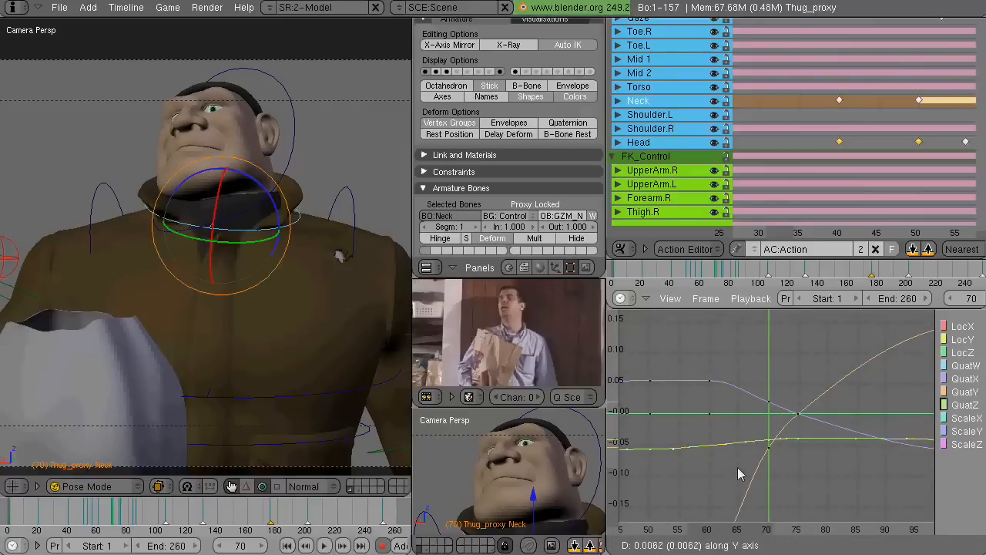
{"action": "left_click", "coordinate": [738, 474]}
Fine-tune the Neck's QuatX curve after frame 60, and scrub the animation back to frame 1
{"action": "key", "text": "Home"}
{"action": "left_click", "coordinate": [774, 485]}
{"action": "left_click_drag", "start_coordinate": [743, 457], "coordinate": [814, 447]}
{"action": "middle_click_drag", "start_coordinate": [865, 437], "coordinate": [775, 432]}
{"action": "scroll", "coordinate": [775, 431], "scroll_direction": "up", "scroll_amount": 2}
{"action": "left_click", "coordinate": [765, 440]}
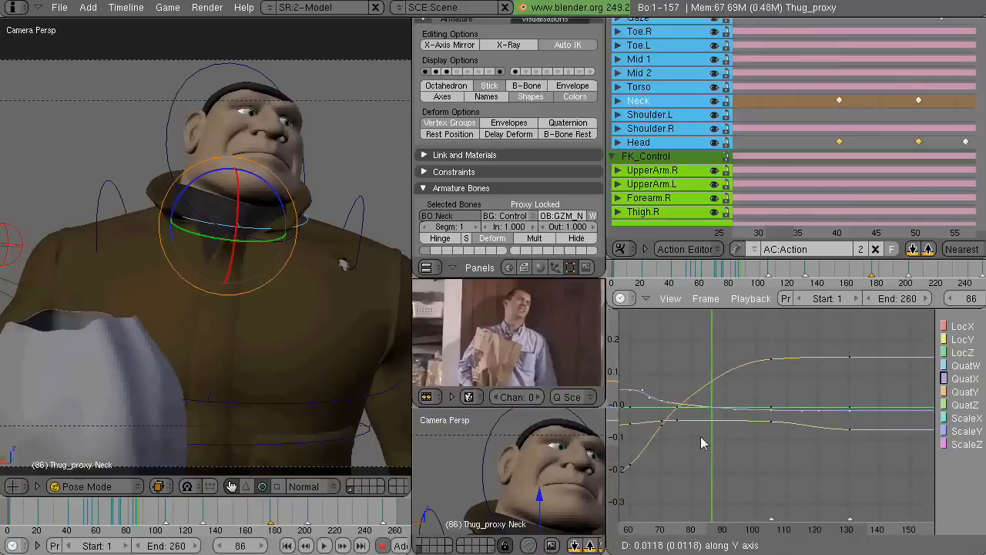
{"action": "left_click", "coordinate": [702, 442]}
{"action": "middle_click_drag", "start_coordinate": [630, 396], "coordinate": [722, 395]}
{"action": "left_click", "coordinate": [748, 423]}
{"action": "scroll", "coordinate": [748, 423], "scroll_direction": "down", "scroll_amount": 4}
{"action": "left_click_drag", "start_coordinate": [749, 426], "coordinate": [671, 432]}
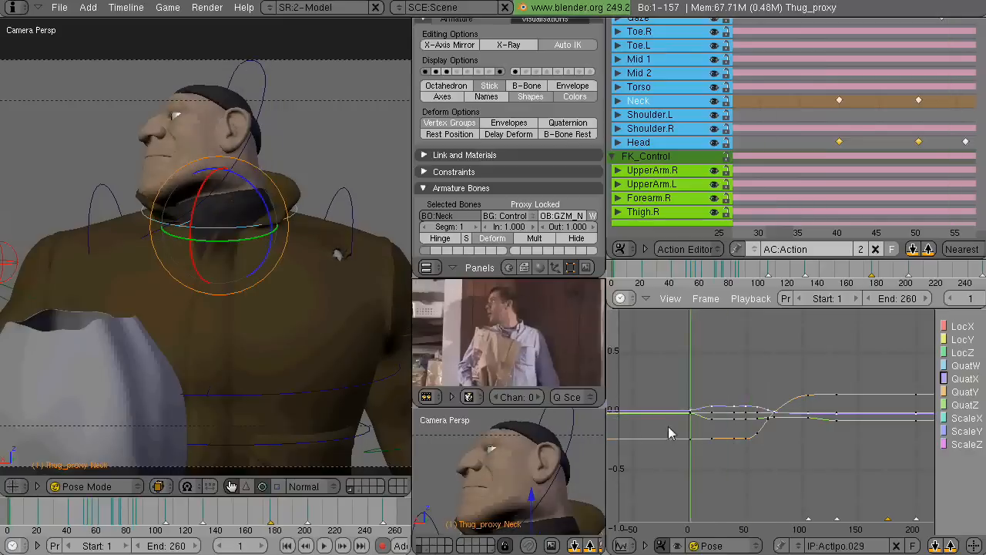
Lower the Neck's QuatW key at frame 40 to level it with the following keys
{"action": "scroll", "coordinate": [679, 424], "scroll_direction": "down", "scroll_amount": 2}
{"action": "middle_click_drag", "start_coordinate": [714, 368], "coordinate": [760, 417]}
{"action": "left_click_drag", "start_coordinate": [760, 416], "coordinate": [776, 409]}
{"action": "scroll", "coordinate": [800, 398], "scroll_direction": "up", "scroll_amount": 7}
{"action": "left_click", "coordinate": [781, 429]}
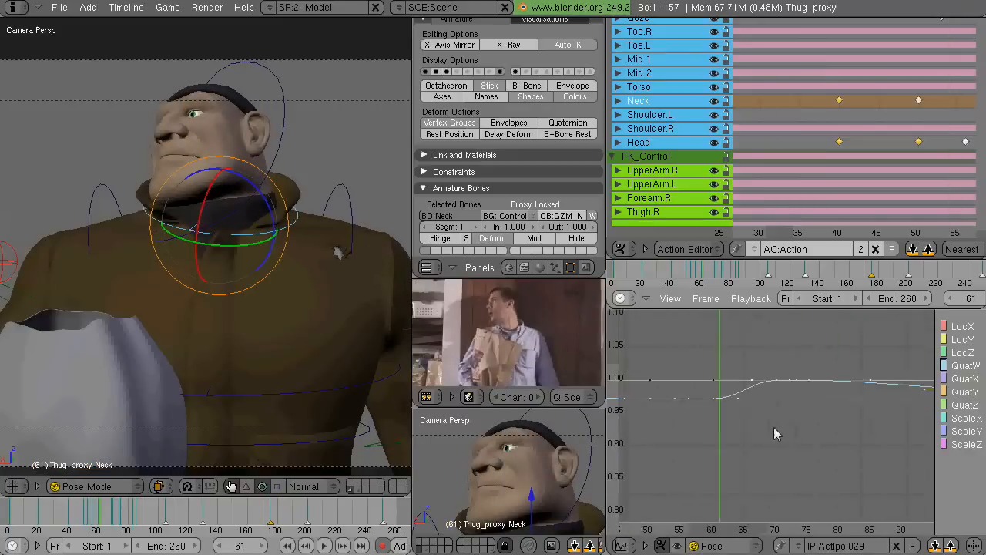
Adjust the Neck's QuatW key near frame 70 to smooth its rise, and scrub the turn
{"action": "left_click", "coordinate": [794, 434]}
{"action": "key", "text": "g"}
{"action": "key", "text": "y"}
{"action": "left_click", "coordinate": [809, 441]}
{"action": "scroll", "coordinate": [809, 441], "scroll_direction": "down", "scroll_amount": 6}
{"action": "middle_click_drag", "start_coordinate": [809, 441], "coordinate": [792, 407]}
{"action": "mouse_move", "coordinate": [94, 512]}
{"action": "left_mouse_down"}
{"action": "mouse_move", "coordinate": [77, 510]}
{"action": "mouse_move", "coordinate": [198, 513]}
{"action": "mouse_move", "coordinate": [74, 502]}
{"action": "mouse_move", "coordinate": [105, 501]}
{"action": "mouse_move", "coordinate": [93, 503]}
{"action": "left_mouse_up"}
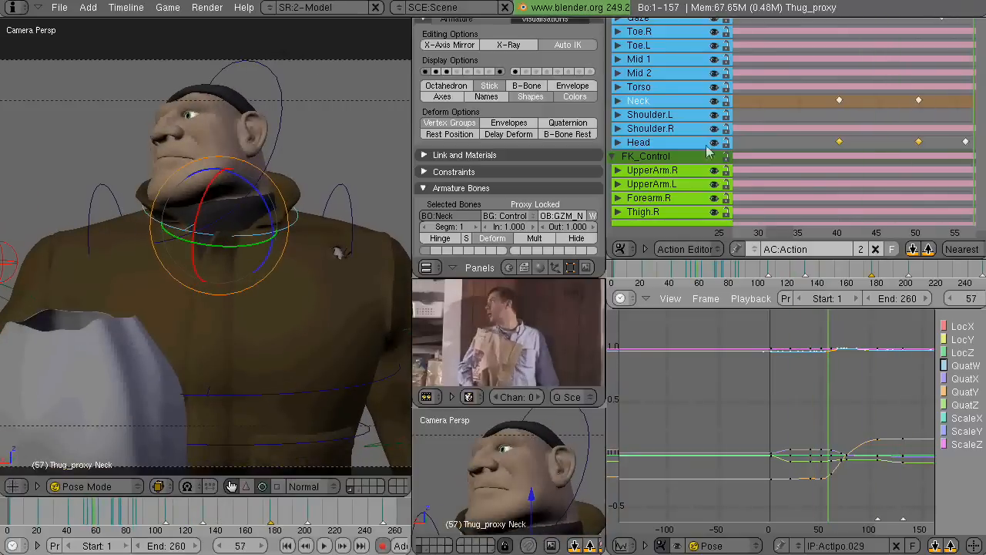
Adjust the Head's QuatY curve between its keys at frames 50 and 56
{"action": "scroll", "coordinate": [794, 147], "scroll_direction": "down", "scroll_amount": 8}
{"action": "left_click", "coordinate": [639, 130]}
{"action": "scroll", "coordinate": [829, 173], "scroll_direction": "up", "scroll_amount": 6}
{"action": "mouse_move", "coordinate": [835, 173]}
{"action": "left_mouse_down"}
{"action": "mouse_move", "coordinate": [817, 174]}
{"action": "mouse_move", "coordinate": [912, 173]}
{"action": "mouse_move", "coordinate": [840, 168]}
{"action": "left_mouse_up"}
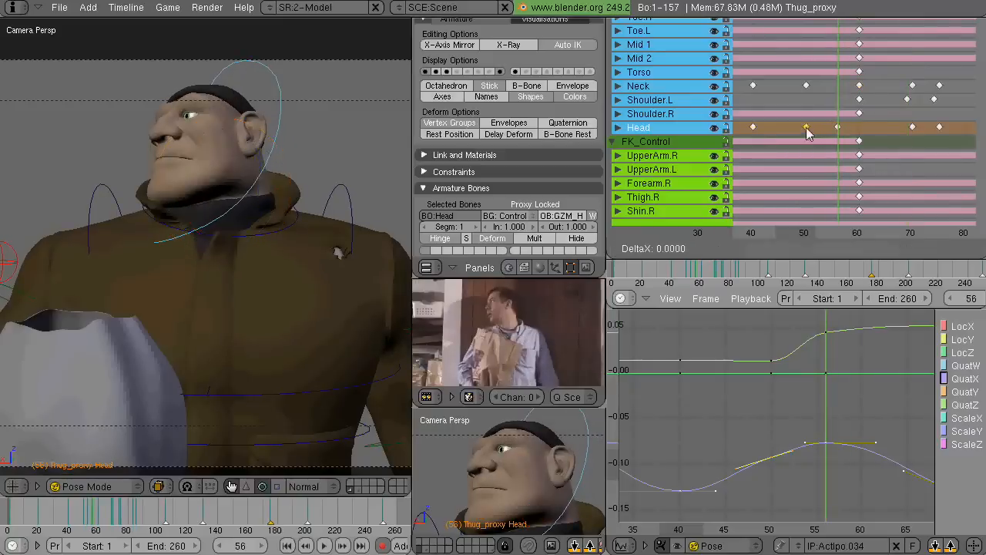
{"action": "left_click", "coordinate": [840, 136]}
{"action": "key", "text": "Down"}
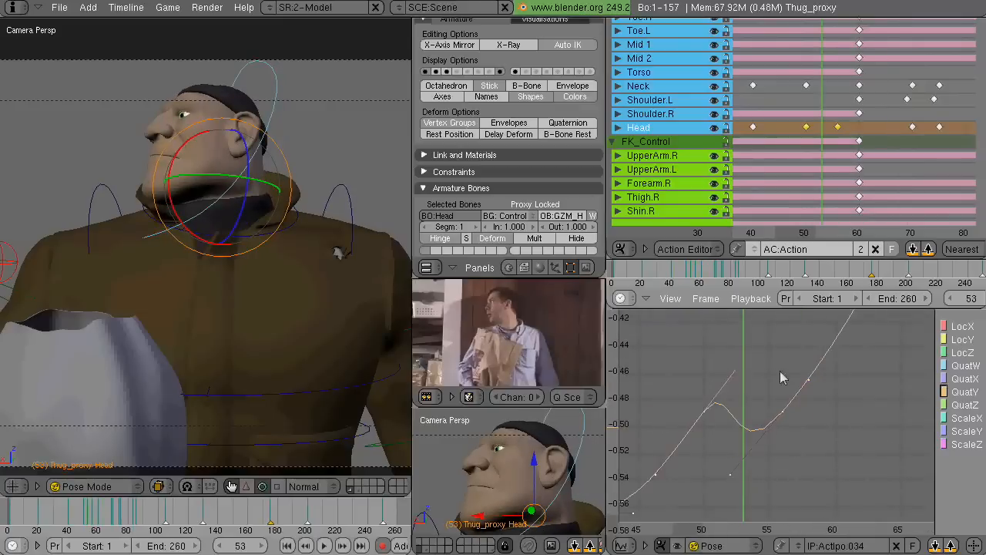
{"action": "key", "text": "Home"}
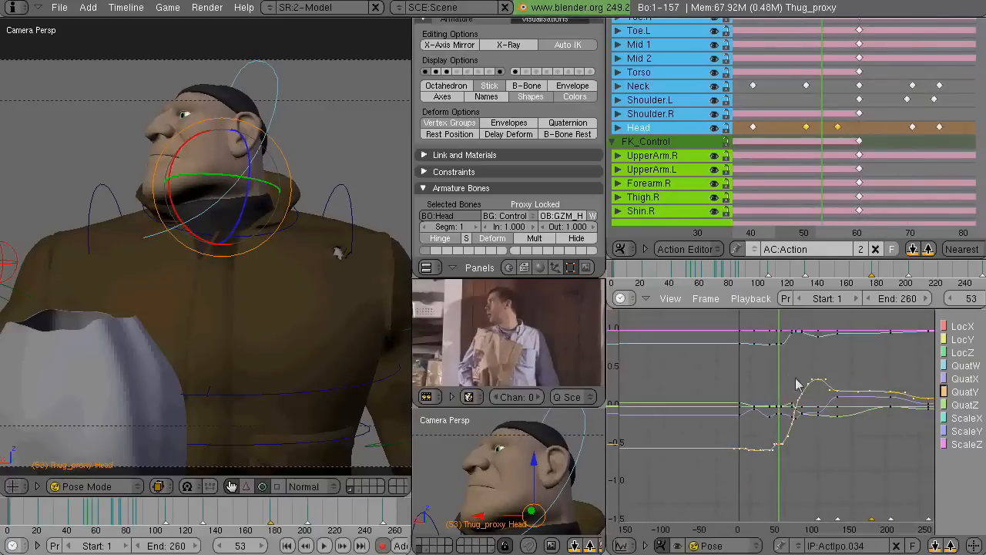
Select the Gaze control, switch to the translate manipulator and key the control at frame 53
{"action": "left_click", "coordinate": [745, 182]}
{"action": "left_click_drag", "start_coordinate": [744, 181], "coordinate": [779, 163]}
{"action": "mouse_move", "coordinate": [668, 193]}
{"action": "middle_mouse_down"}
{"action": "mouse_move", "coordinate": [668, 165]}
{"action": "mouse_move", "coordinate": [668, 176]}
{"action": "middle_mouse_up"}
{"action": "left_click", "coordinate": [646, 53]}
{"action": "key", "text": "ctrl+alt+g"}
{"action": "middle_click_drag", "start_coordinate": [188, 231], "coordinate": [185, 200]}
{"action": "mouse_move", "coordinate": [80, 503]}
{"action": "left_mouse_down"}
{"action": "mouse_move", "coordinate": [103, 499]}
{"action": "mouse_move", "coordinate": [85, 501]}
{"action": "left_mouse_up"}
{"action": "middle_click_drag", "start_coordinate": [672, 459], "coordinate": [849, 470]}
{"action": "key", "text": "Right"}
{"action": "scroll", "coordinate": [822, 119], "scroll_direction": "down", "scroll_amount": 4}
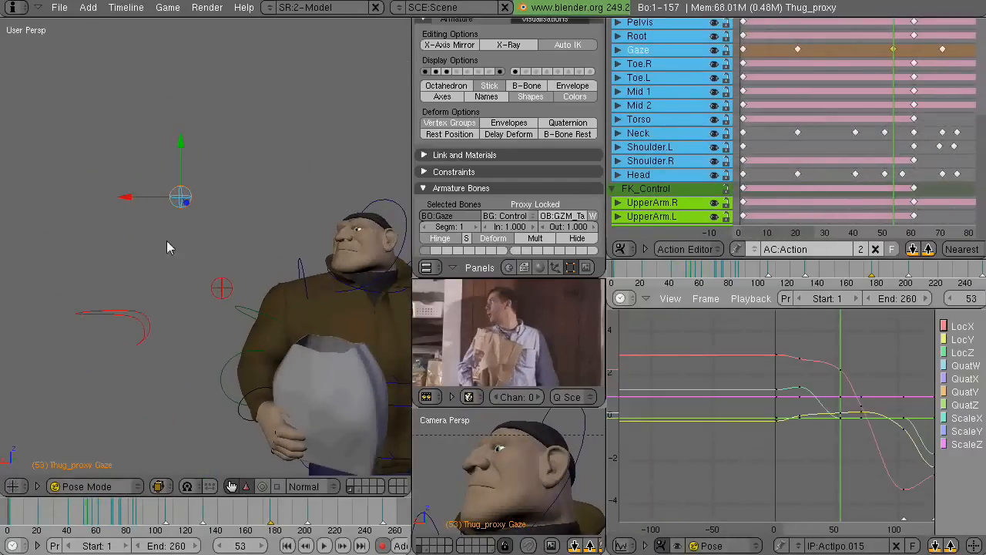
Move the Gaze control farther away from the character in the top view at frame 53, and key it
{"action": "key", "text": "KP_7"}
{"action": "key", "text": "KP_0"}
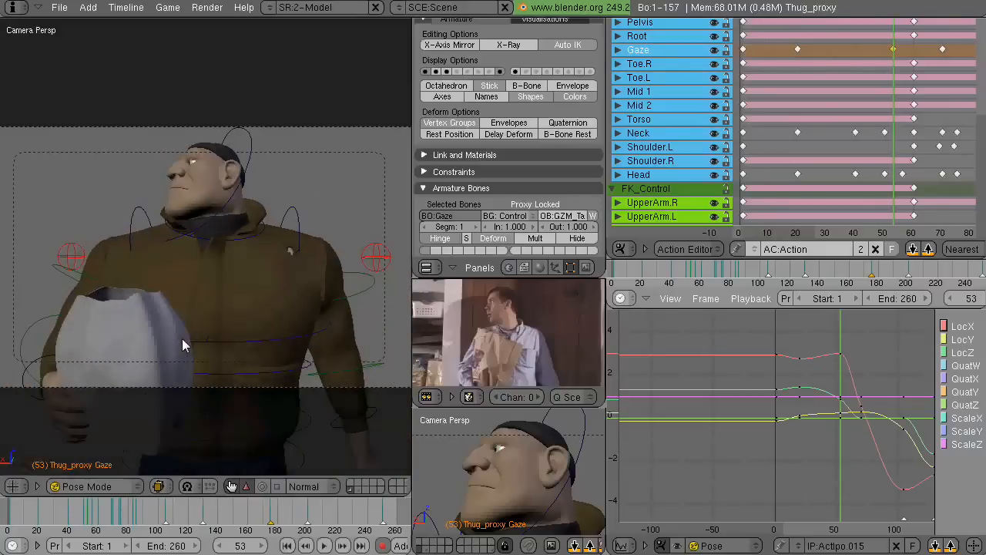
{"action": "key", "text": "KP_7"}
{"action": "key", "text": "KP_0"}
{"action": "key", "text": "KP_7"}
{"action": "scroll", "coordinate": [297, 258], "scroll_direction": "down", "scroll_amount": 3}
{"action": "left_click_drag", "start_coordinate": [306, 237], "coordinate": [366, 237]}
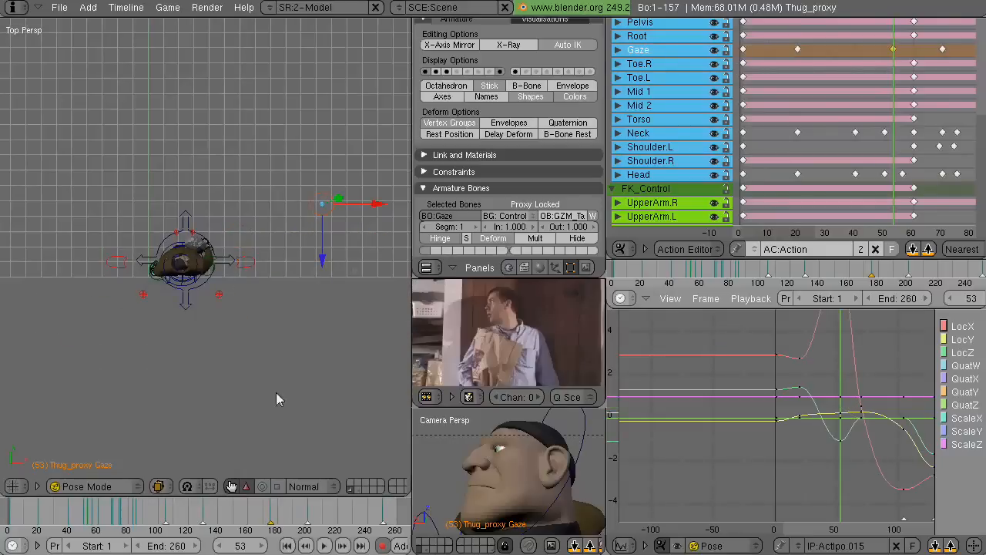
Delete the Gaze keyframe at frame 20 and copy the frame 53 keyframe to frame 1 as a hold
{"action": "key", "text": "x"}
{"action": "key", "text": "Return"}
{"action": "scroll", "coordinate": [843, 421], "scroll_direction": "down", "scroll_amount": 1}
{"action": "middle_click_drag", "start_coordinate": [843, 421], "coordinate": [789, 454]}
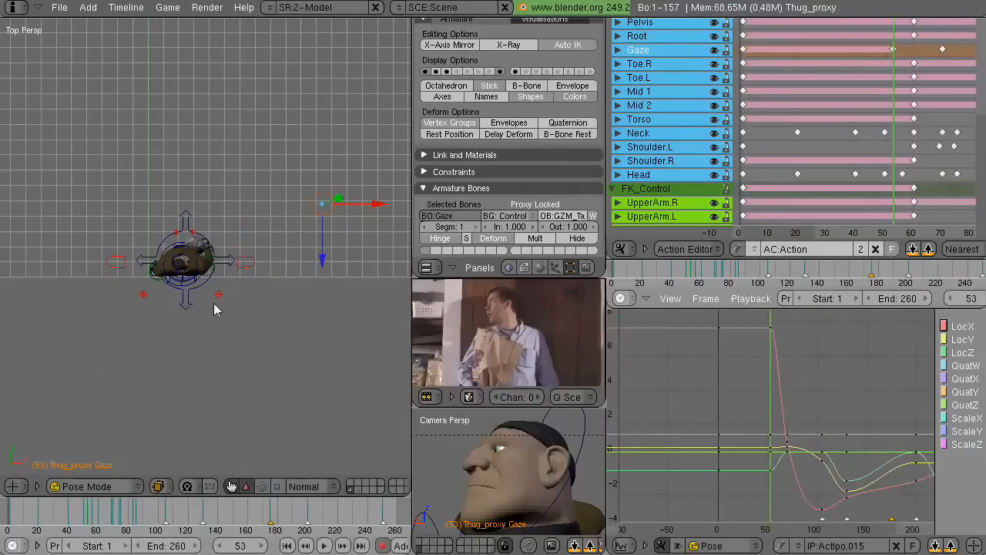
Rotate the Head control slightly at frames 20 and 40 in the camera view
{"action": "key", "text": "KP_0"}
{"action": "left_click_drag", "start_coordinate": [80, 503], "coordinate": [39, 511]}
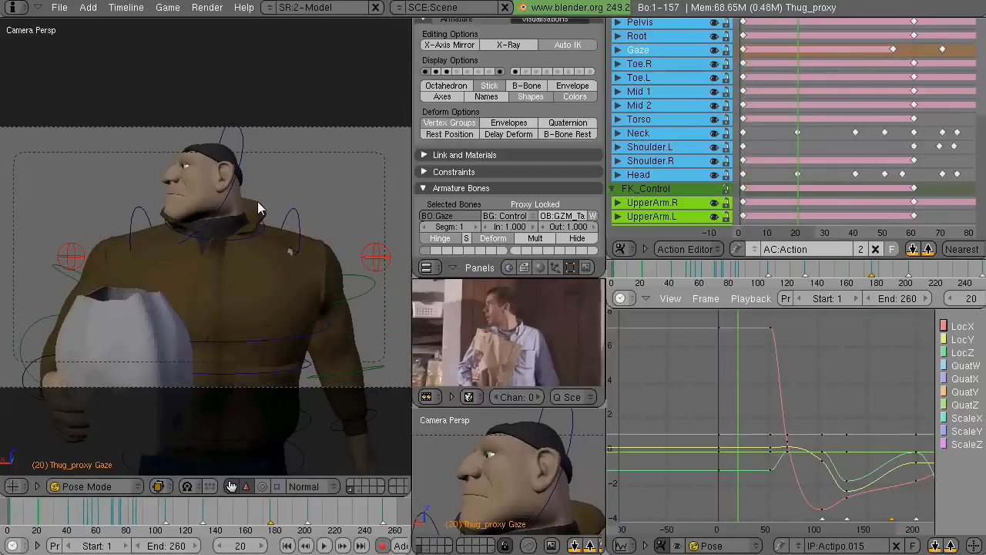
{"action": "right_click", "coordinate": [242, 160]}
{"action": "left_click", "coordinate": [261, 487]}
{"action": "left_click_drag", "start_coordinate": [179, 245], "coordinate": [183, 252]}
{"action": "left_click_drag", "start_coordinate": [252, 208], "coordinate": [255, 210]}
{"action": "key", "text": "Right"}
{"action": "key", "text": "Up"}
{"action": "key", "text": "Up"}
{"action": "left_click_drag", "start_coordinate": [175, 243], "coordinate": [179, 252]}
{"action": "key", "text": "Tab"}
{"action": "key", "text": "Up"}
{"action": "key", "text": "Down"}
{"action": "key", "text": "Down"}
Rotate and key the Torso control at frame 30, and copy its frame 1 keyframe to frame 20
{"action": "right_click", "coordinate": [323, 333]}
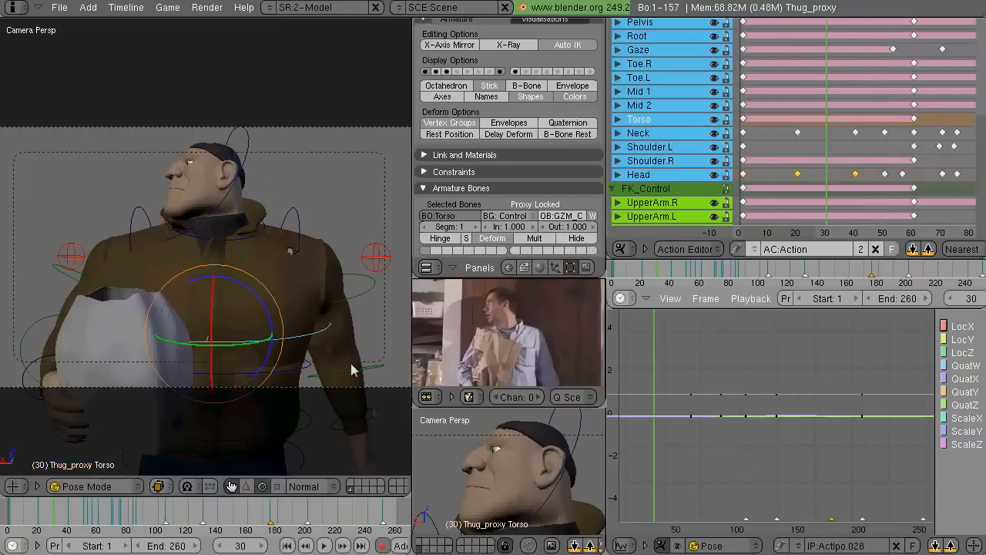
{"action": "left_click_drag", "start_coordinate": [266, 300], "coordinate": [267, 306]}
{"action": "key", "text": "Down"}
{"action": "key", "text": "shift+d"}
{"action": "left_click", "coordinate": [828, 131]}
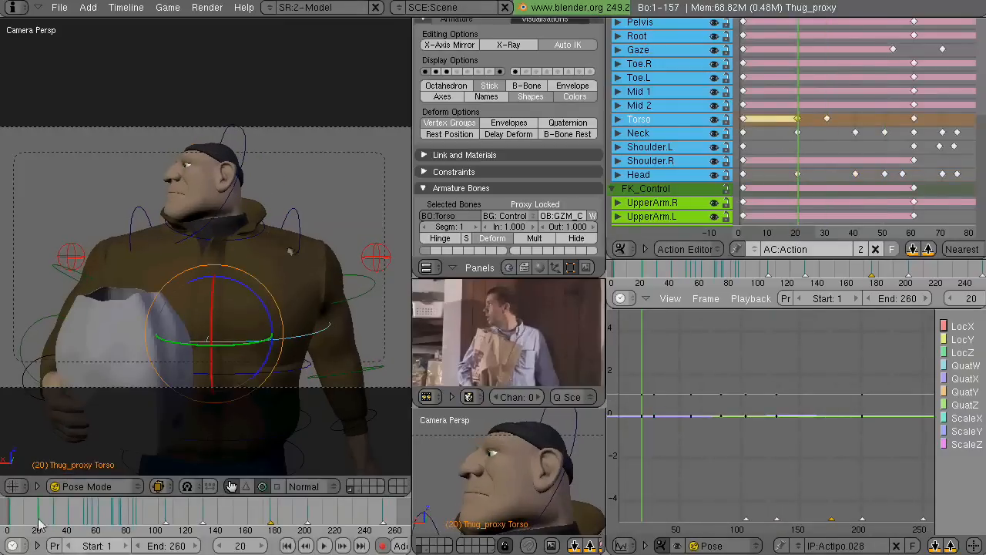
{"action": "left_click_drag", "start_coordinate": [37, 524], "coordinate": [398, 525]}
Hide the rig's control bones at frame 1, render an OpenGL preview of the animation and play it back
{"action": "key", "text": "shift+Left"}
{"action": "left_click", "coordinate": [426, 73]}
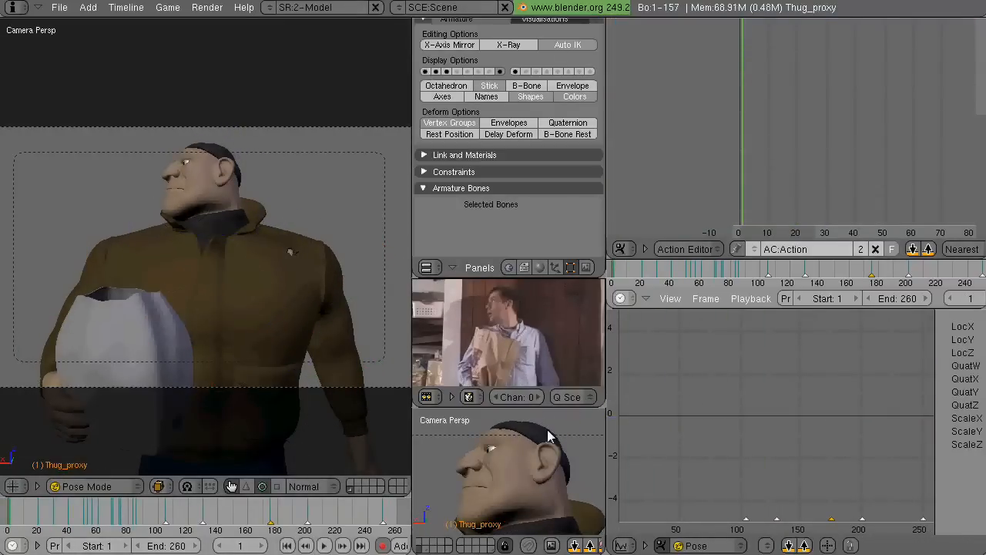
{"action": "left_click", "coordinate": [552, 546]}
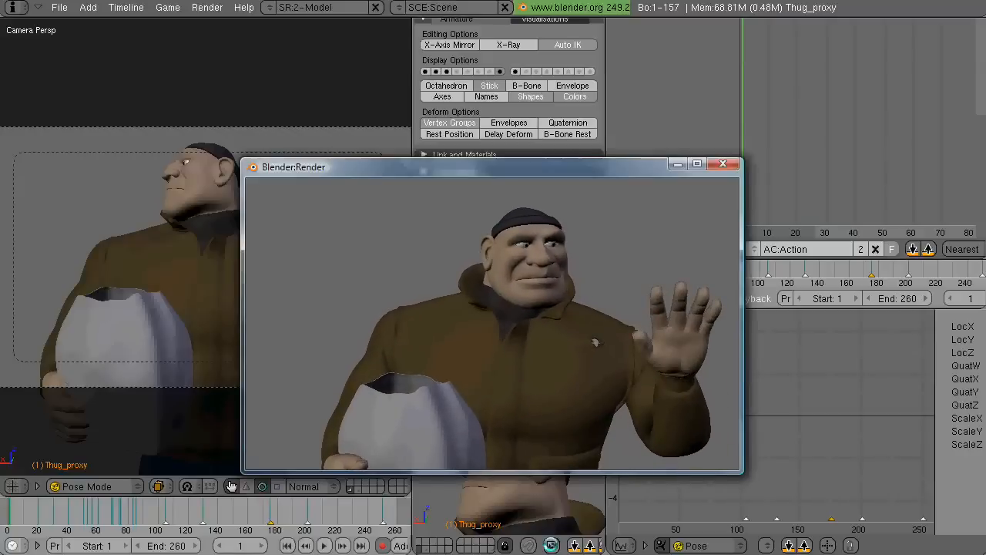
{"action": "left_click", "coordinate": [208, 7]}
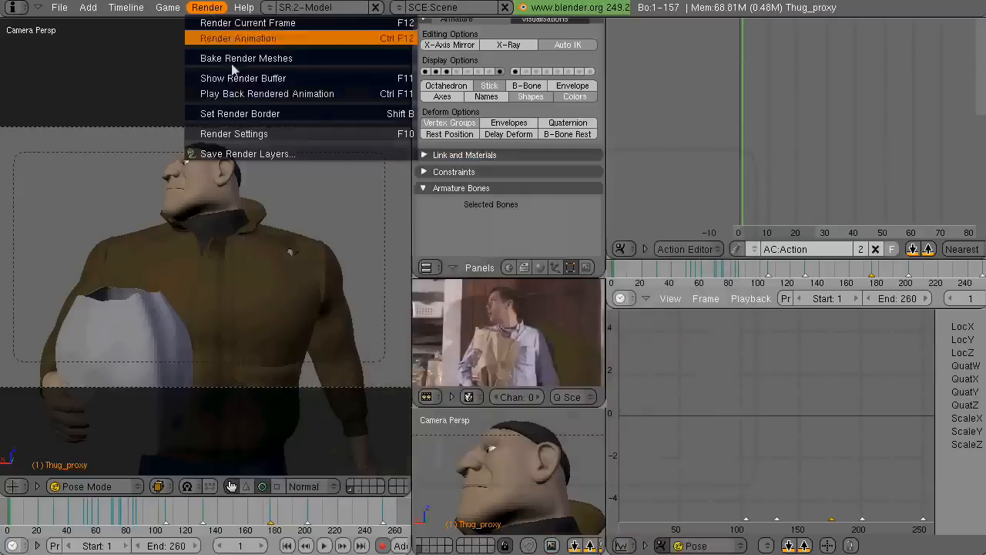
{"action": "left_click", "coordinate": [234, 95]}
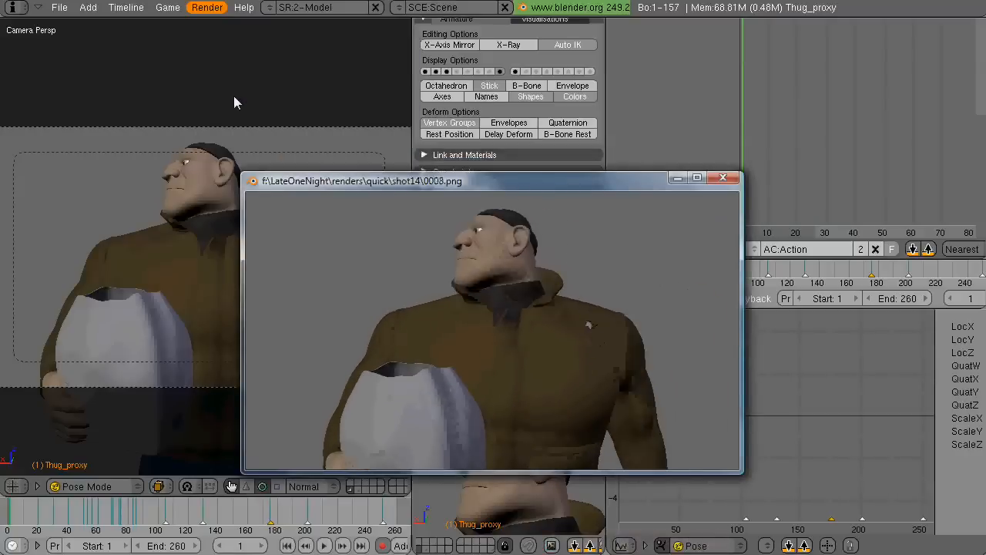
Close the render preview and try lowering the Head control's QuatZ curve point at frame 70
{"action": "key", "text": "Escape"}
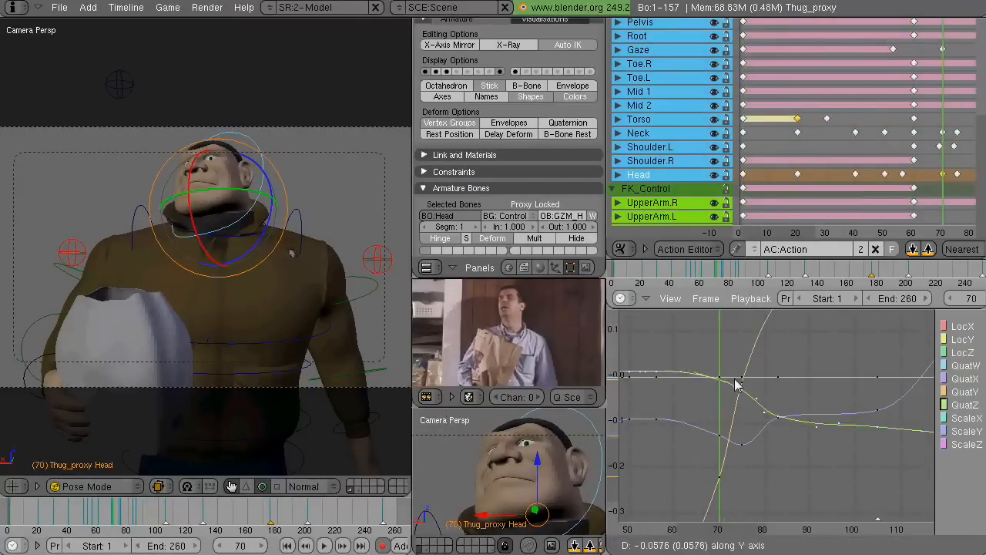
{"action": "left_click", "coordinate": [736, 385]}
Move the Shoulder.L keyframe that sits just before frame 70 onto frame 70
{"action": "right_click", "coordinate": [941, 147]}
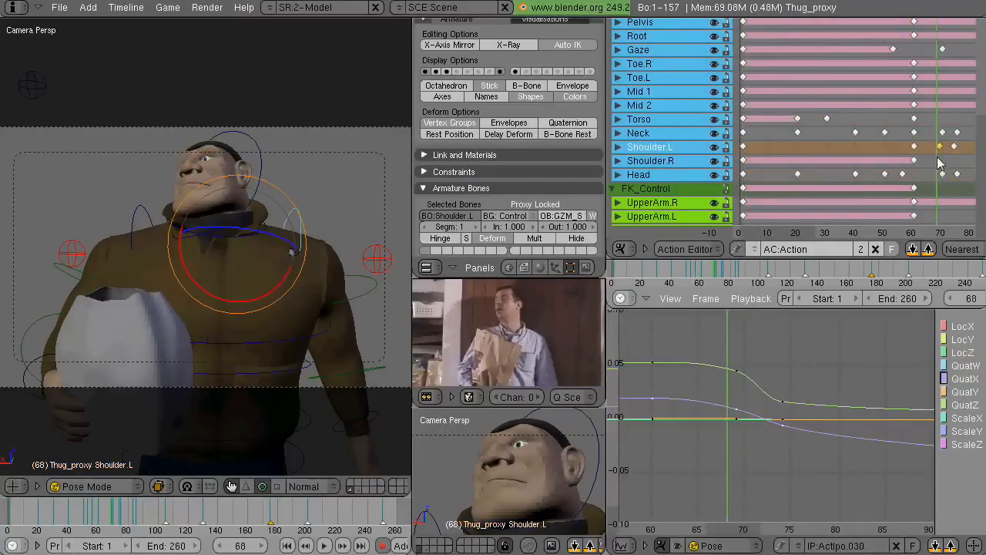
{"action": "key", "text": "Home"}
{"action": "scroll", "coordinate": [759, 432], "scroll_direction": "up", "scroll_amount": 8}
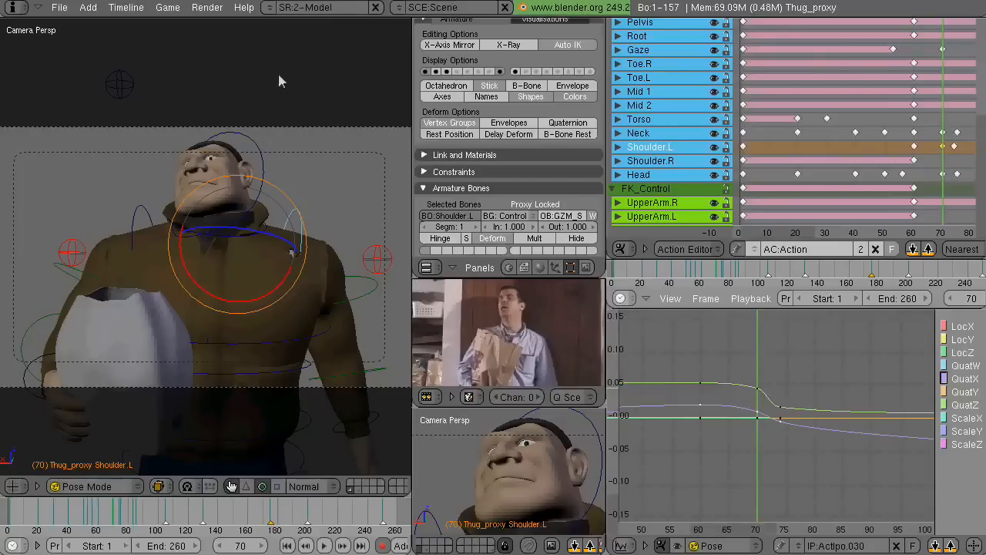
Level the Head control's QuatX curve at frames 70 and 75 to about -0.10
{"action": "right_click", "coordinate": [260, 142]}
{"action": "right_click", "coordinate": [742, 445]}
{"action": "key", "text": "g"}
{"action": "left_click", "coordinate": [759, 435]}
{"action": "scroll", "coordinate": [705, 439], "scroll_direction": "up", "scroll_amount": 3}
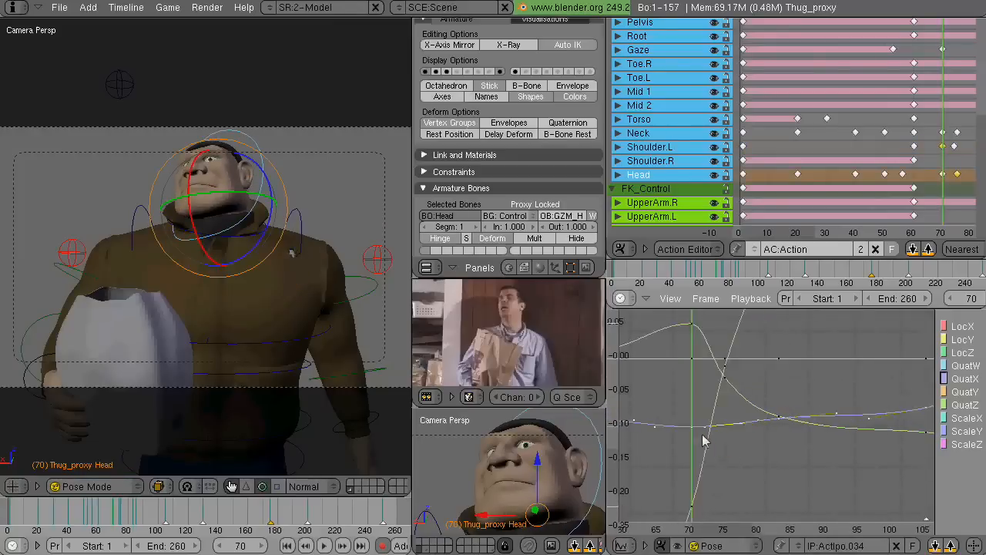
{"action": "middle_click_drag", "start_coordinate": [704, 438], "coordinate": [771, 440]}
{"action": "key", "text": "g"}
{"action": "left_click", "coordinate": [824, 457]}
Lower the Head control's QuatZ curve point at frame 70 to about 0 so the curve descends smoothly
{"action": "left_click_drag", "start_coordinate": [108, 511], "coordinate": [127, 514]}
{"action": "scroll", "coordinate": [258, 258], "scroll_direction": "up", "scroll_amount": 3}
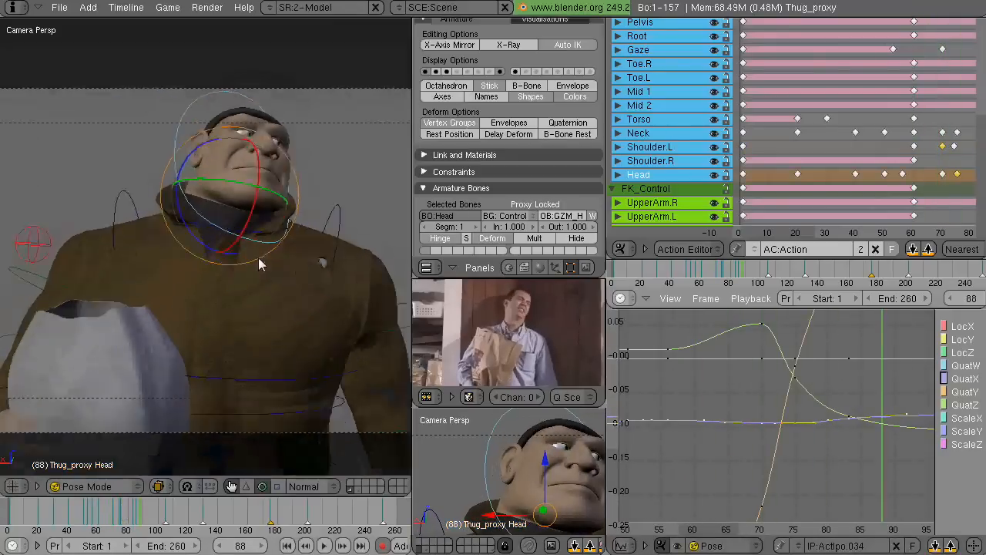
{"action": "key", "text": "Left"}
{"action": "key", "text": "Left"}
{"action": "key", "text": "Left"}
{"action": "key", "text": "Left"}
{"action": "key", "text": "Left"}
{"action": "key", "text": "Left"}
{"action": "key", "text": "Left"}
{"action": "key", "text": "Left"}
{"action": "key", "text": "Left"}
{"action": "key", "text": "Left"}
{"action": "key", "text": "Left"}
{"action": "key", "text": "Left"}
{"action": "key", "text": "Left"}
{"action": "key", "text": "a"}
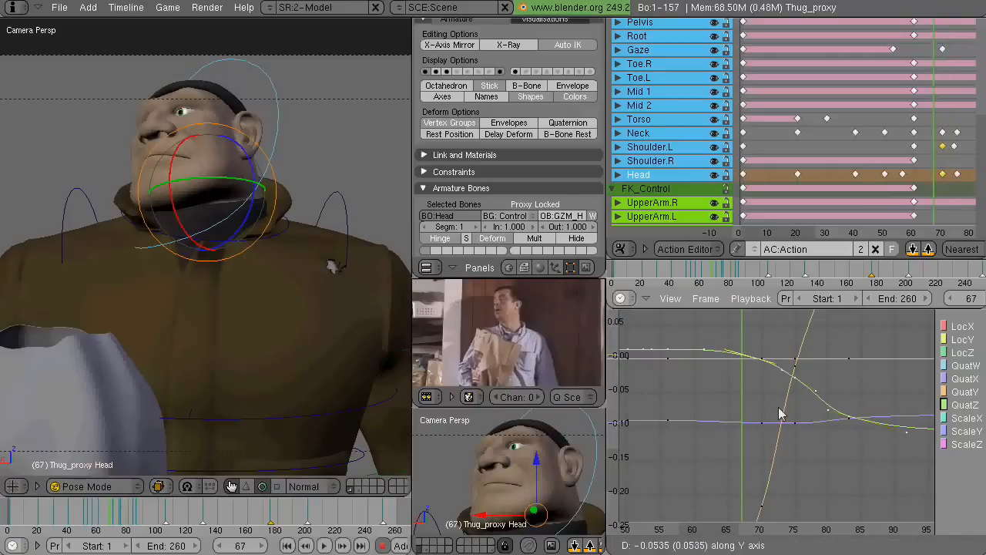
{"action": "left_click", "coordinate": [780, 414]}
Check the head turn between frames 60 and 83 and examine the Head control's rotation curves
{"action": "key", "text": "Left"}
{"action": "key", "text": "Left"}
{"action": "key", "text": "Left"}
{"action": "key", "text": "Left"}
{"action": "key", "text": "Left"}
{"action": "key", "text": "Left"}
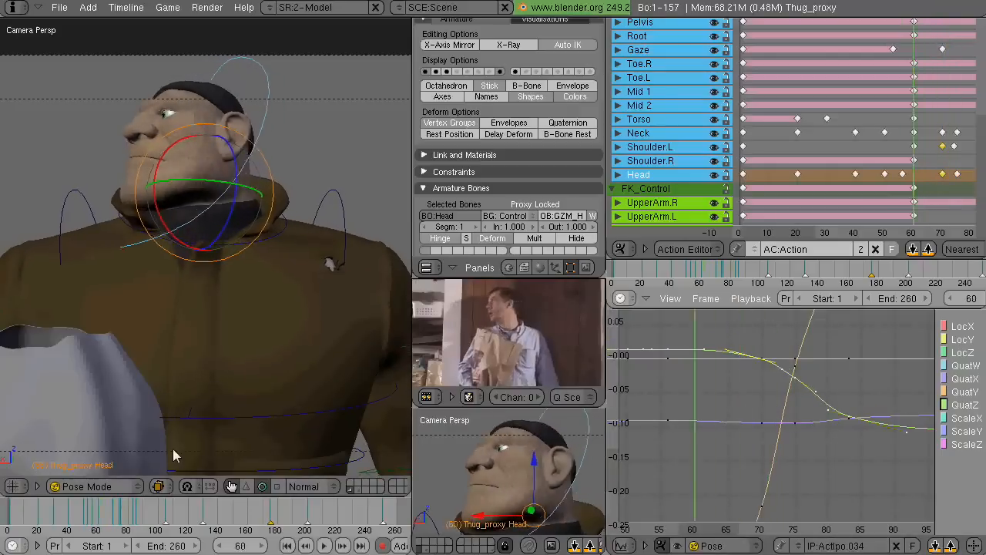
{"action": "key", "text": "Right"}
{"action": "key", "text": "Right"}
{"action": "key", "text": "Right"}
{"action": "key", "text": "Right"}
{"action": "key", "text": "Right"}
{"action": "key", "text": "Right"}
{"action": "key", "text": "Right"}
{"action": "key", "text": "Right"}
{"action": "key", "text": "Right"}
{"action": "key", "text": "Right"}
{"action": "key", "text": "Right"}
{"action": "key", "text": "Right"}
{"action": "key", "text": "Right"}
{"action": "key", "text": "Right"}
{"action": "key", "text": "Right"}
{"action": "key", "text": "Right"}
{"action": "key", "text": "Right"}
{"action": "key", "text": "Right"}
{"action": "key", "text": "Right"}
{"action": "key", "text": "Right"}
{"action": "scroll", "coordinate": [802, 428], "scroll_direction": "down", "scroll_amount": 9}
{"action": "scroll", "coordinate": [799, 416], "scroll_direction": "up", "scroll_amount": 5}
{"action": "left_click", "coordinate": [794, 395]}
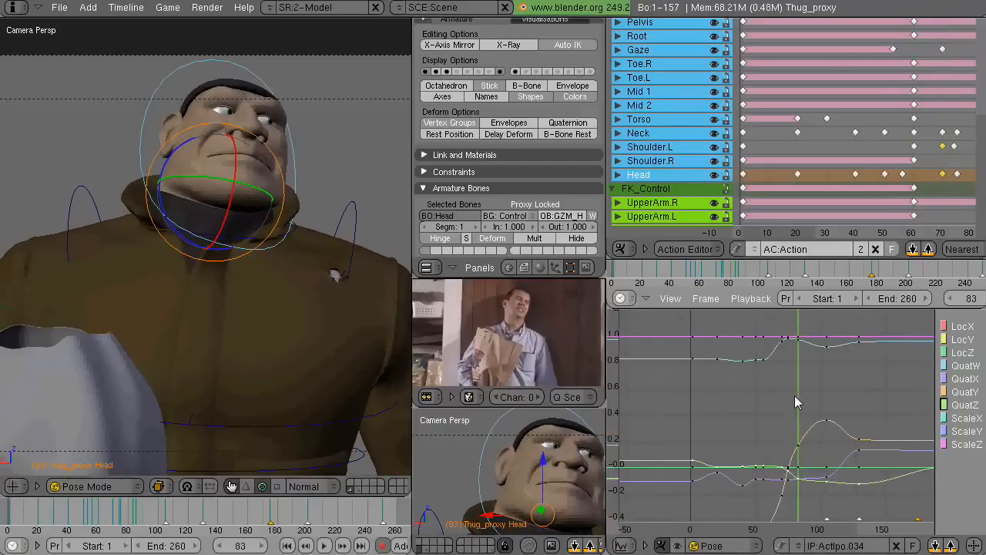
{"action": "middle_click_drag", "start_coordinate": [796, 339], "coordinate": [762, 414]}
{"action": "scroll", "coordinate": [762, 414], "scroll_direction": "up", "scroll_amount": 8}
{"action": "right_click", "coordinate": [762, 414]}
{"action": "scroll", "coordinate": [780, 423], "scroll_direction": "up", "scroll_amount": 2}
{"action": "scroll", "coordinate": [813, 409], "scroll_direction": "down", "scroll_amount": 13}
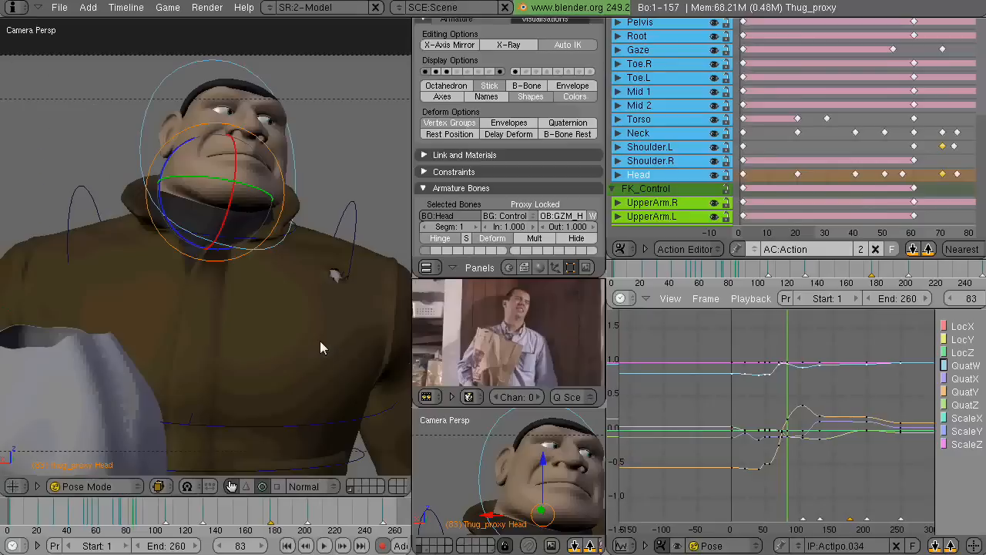
Review the head motion from frame 83 to frame 113 and compare it with the Head keyframes and curves
{"action": "key", "text": "Right"}
{"action": "key", "text": "Right"}
{"action": "key", "text": "Right"}
{"action": "key", "text": "Right"}
{"action": "key", "text": "Right"}
{"action": "key", "text": "Right"}
{"action": "key", "text": "Right"}
{"action": "key", "text": "Right"}
{"action": "key", "text": "Right"}
{"action": "key", "text": "Right"}
{"action": "key", "text": "Right"}
{"action": "key", "text": "Right"}
{"action": "key", "text": "Right"}
{"action": "key", "text": "Right"}
{"action": "key", "text": "Right"}
{"action": "key", "text": "Right"}
{"action": "key", "text": "Right"}
{"action": "key", "text": "Right"}
{"action": "key", "text": "Right"}
{"action": "key", "text": "Right"}
{"action": "key", "text": "Left"}
{"action": "key", "text": "Left"}
{"action": "key", "text": "Left"}
{"action": "key", "text": "Left"}
{"action": "key", "text": "Left"}
{"action": "key", "text": "Left"}
{"action": "key", "text": "Left"}
{"action": "key", "text": "Left"}
{"action": "key", "text": "Left"}
{"action": "key", "text": "Left"}
{"action": "key", "text": "Left"}
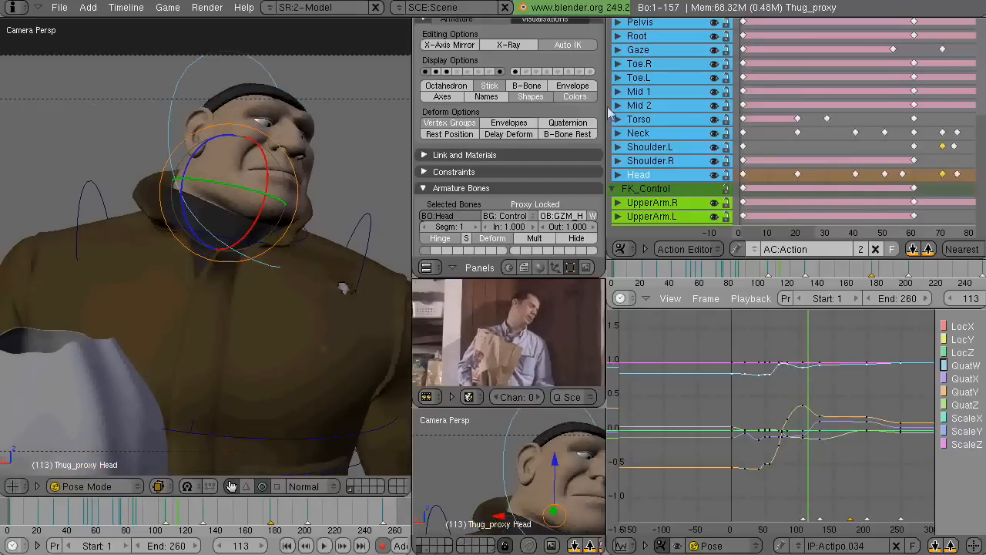
{"action": "scroll", "coordinate": [956, 172], "scroll_direction": "down", "scroll_amount": 2}
{"action": "middle_click_drag", "start_coordinate": [971, 173], "coordinate": [911, 139]}
{"action": "scroll", "coordinate": [912, 139], "scroll_direction": "up", "scroll_amount": 3}
{"action": "middle_click_drag", "start_coordinate": [843, 392], "coordinate": [809, 400]}
{"action": "scroll", "coordinate": [809, 400], "scroll_direction": "up", "scroll_amount": 6}
{"action": "key", "text": "Left"}
{"action": "key", "text": "Left"}
{"action": "key", "text": "Left"}
{"action": "key", "text": "Left"}
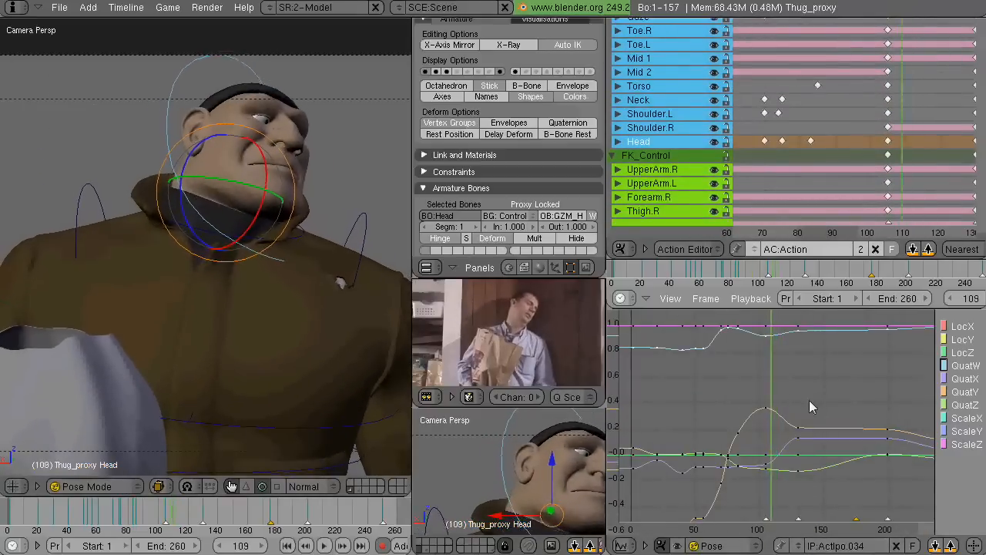
Rotate and key the Head control at frame 119
{"action": "key", "text": "Right"}
{"action": "key", "text": "Right"}
{"action": "key", "text": "Right"}
{"action": "key", "text": "Right"}
{"action": "key", "text": "Right"}
{"action": "key", "text": "Right"}
{"action": "key", "text": "Right"}
{"action": "key", "text": "Right"}
{"action": "key", "text": "Right"}
{"action": "key", "text": "Right"}
{"action": "key", "text": "Right"}
{"action": "key", "text": "Right"}
{"action": "key", "text": "Left"}
{"action": "key", "text": "Left"}
{"action": "middle_click_drag", "start_coordinate": [340, 267], "coordinate": [318, 253], "text": "shift"}
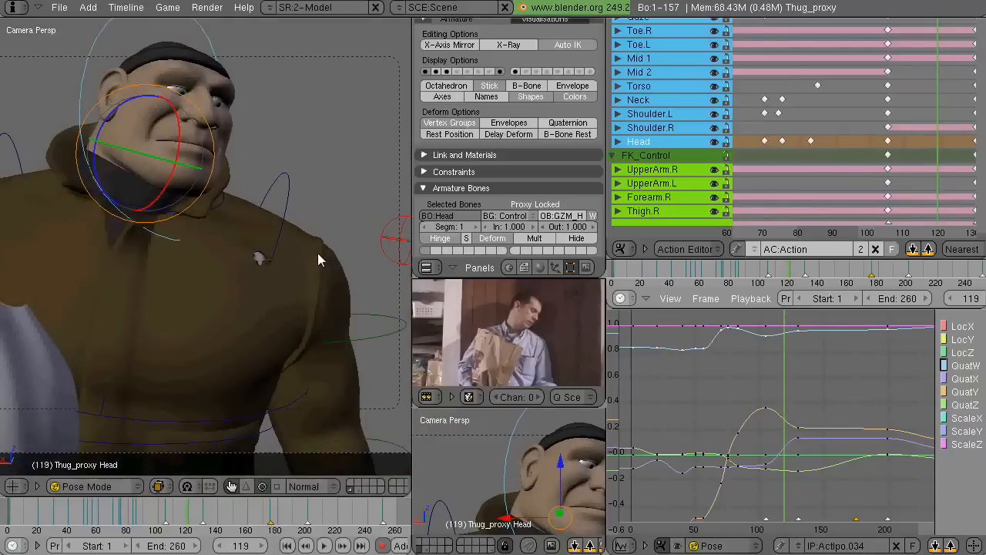
{"action": "right_click", "coordinate": [223, 199]}
{"action": "right_click", "coordinate": [213, 44]}
{"action": "middle_click_drag", "start_coordinate": [218, 93], "coordinate": [205, 234]}
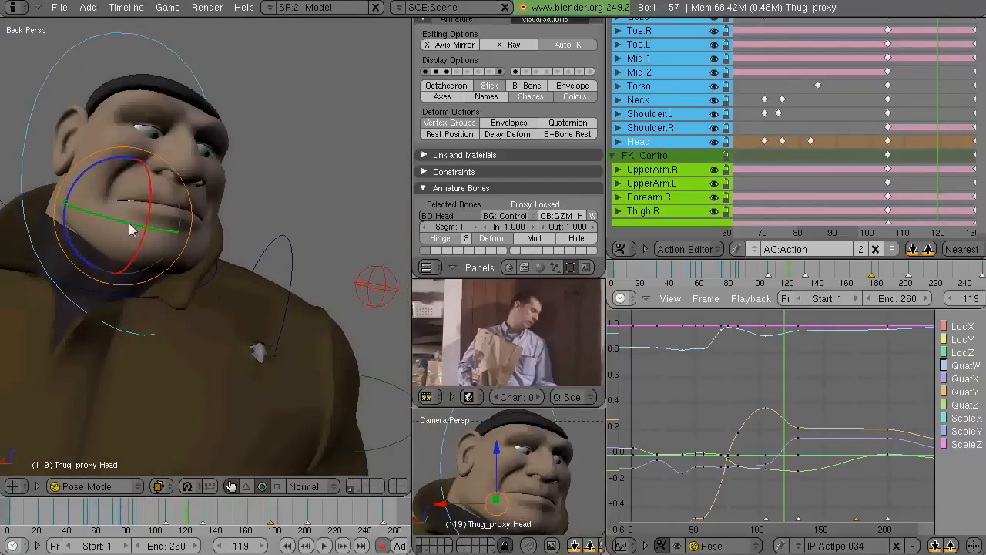
{"action": "left_click_drag", "start_coordinate": [128, 222], "coordinate": [158, 208]}
Select the Gaze control, move it slightly downward at frame 119 and key its new position
{"action": "scroll", "coordinate": [158, 212], "scroll_direction": "down", "scroll_amount": 5}
{"action": "middle_click_drag", "start_coordinate": [161, 216], "coordinate": [169, 255]}
{"action": "scroll", "coordinate": [682, 114], "scroll_direction": "up", "scroll_amount": 3}
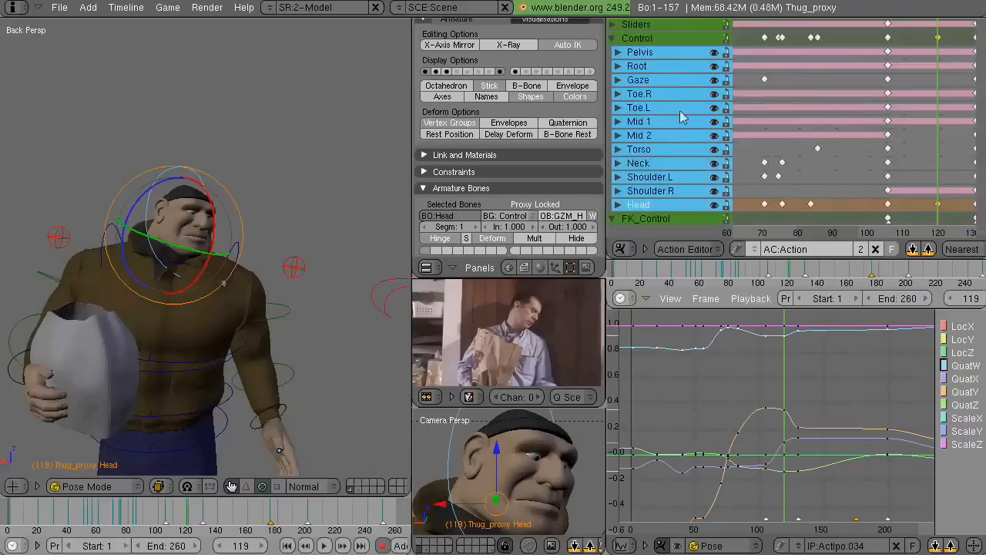
{"action": "right_click", "coordinate": [374, 286]}
{"action": "scroll", "coordinate": [374, 301], "scroll_direction": "down", "scroll_amount": 2}
{"action": "middle_click_drag", "start_coordinate": [386, 331], "coordinate": [257, 258], "text": "shift"}
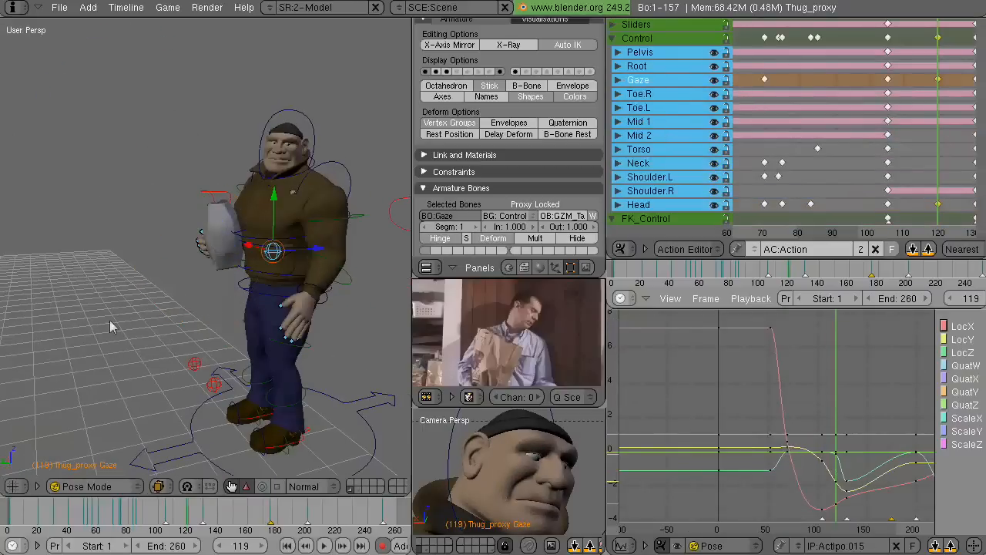
{"action": "key", "text": "KP_0"}
{"action": "key", "text": "KP_Decimal"}
{"action": "scroll", "coordinate": [277, 263], "scroll_direction": "down", "scroll_amount": 3}
{"action": "left_click_drag", "start_coordinate": [210, 202], "coordinate": [210, 222]}
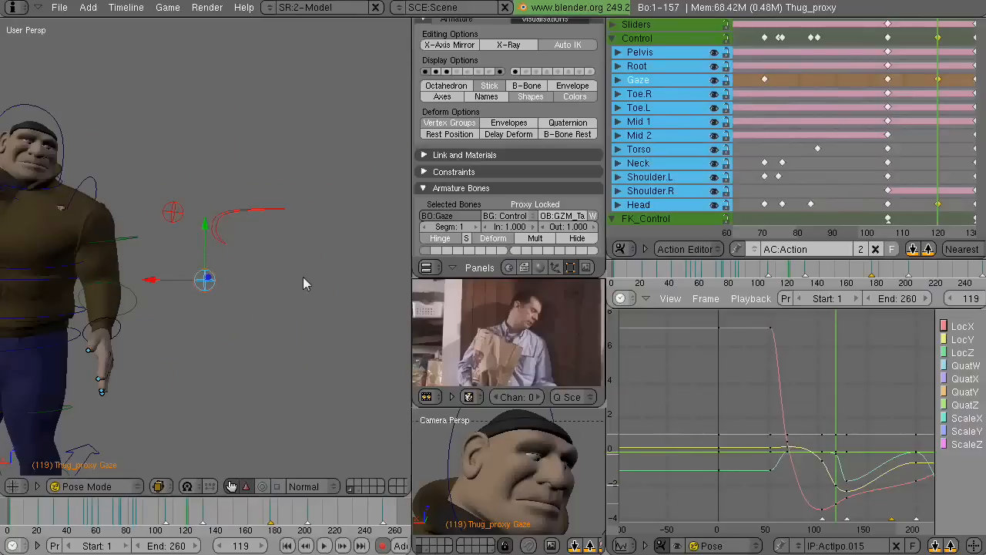
Return to the camera view and play back the animation from frame 139 to check the head and gaze
{"action": "right_click", "coordinate": [63, 157]}
{"action": "key", "text": "KP_Decimal"}
{"action": "middle_click_drag", "start_coordinate": [168, 213], "coordinate": [330, 281]}
{"action": "key", "text": "KP_0"}
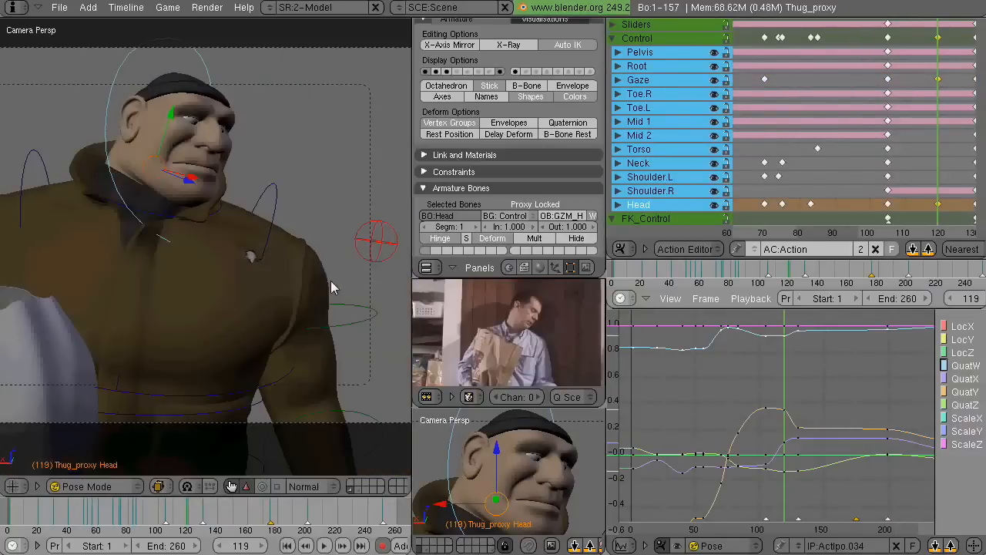
{"action": "key", "text": "ctrl+z"}
{"action": "scroll", "coordinate": [178, 280], "scroll_direction": "down", "scroll_amount": 3}
{"action": "middle_click_drag", "start_coordinate": [178, 280], "coordinate": [237, 269], "text": "shift"}
{"action": "left_click_drag", "start_coordinate": [158, 511], "coordinate": [195, 516]}
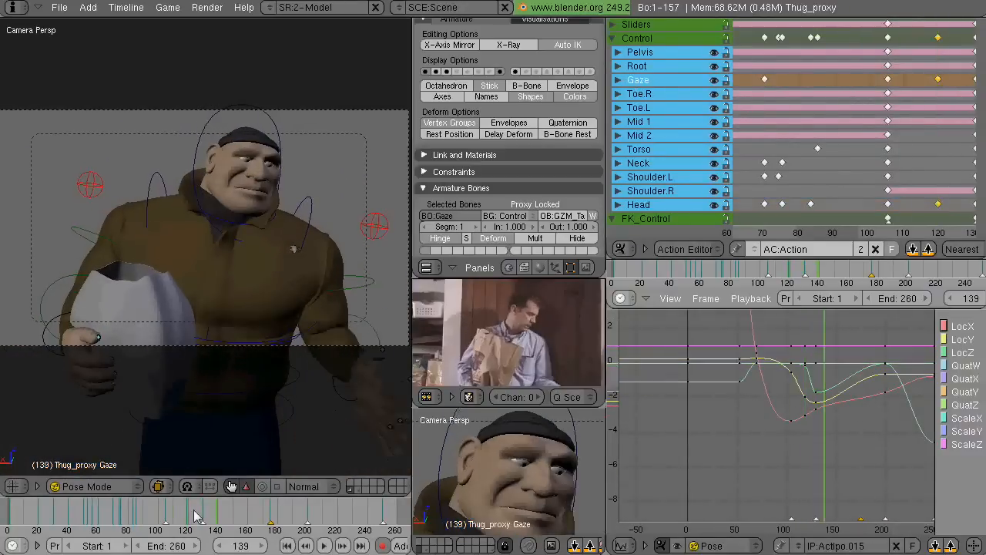
{"action": "key", "text": "shift+alt+a"}
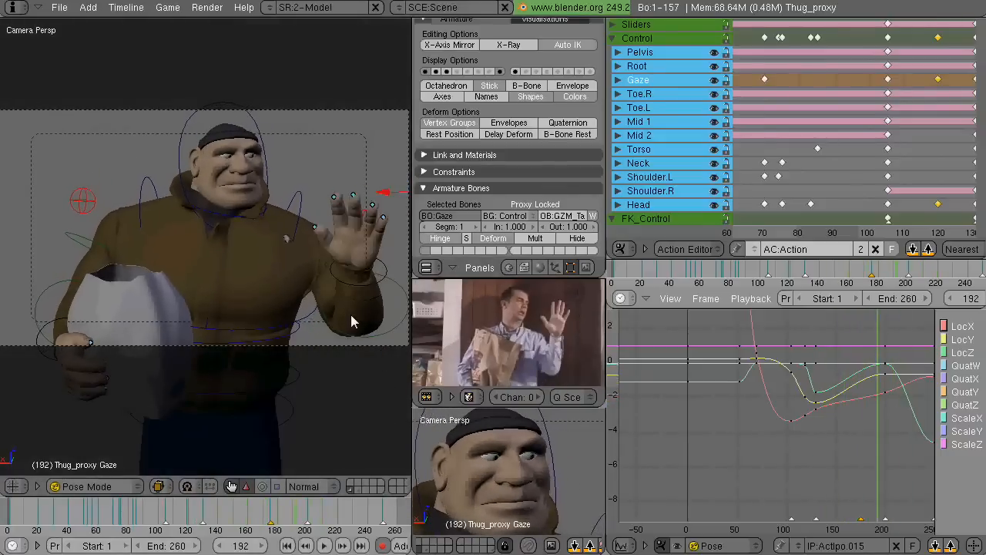
{"action": "key", "text": "Down"}
{"action": "key", "text": "Down"}
{"action": "key", "text": "Down"}
{"action": "key", "text": "Down"}
{"action": "key", "text": "Down"}
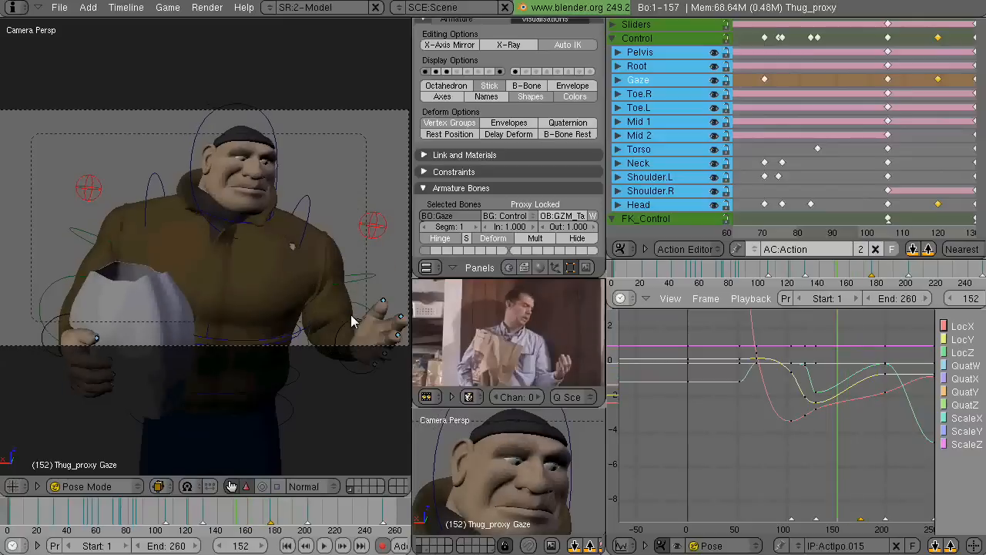
Select the left forearm control and step through frames 138 to 172, comparing its motion and curves with the video reference
{"action": "key", "text": "Home"}
{"action": "middle_click_drag", "start_coordinate": [815, 208], "coordinate": [815, 23]}
{"action": "middle_click_drag", "start_coordinate": [815, 97], "coordinate": [854, 98], "text": "ctrl"}
{"action": "middle_click_drag", "start_coordinate": [821, 385], "coordinate": [771, 452]}
{"action": "middle_click_drag", "start_coordinate": [771, 452], "coordinate": [802, 432], "text": "ctrl"}
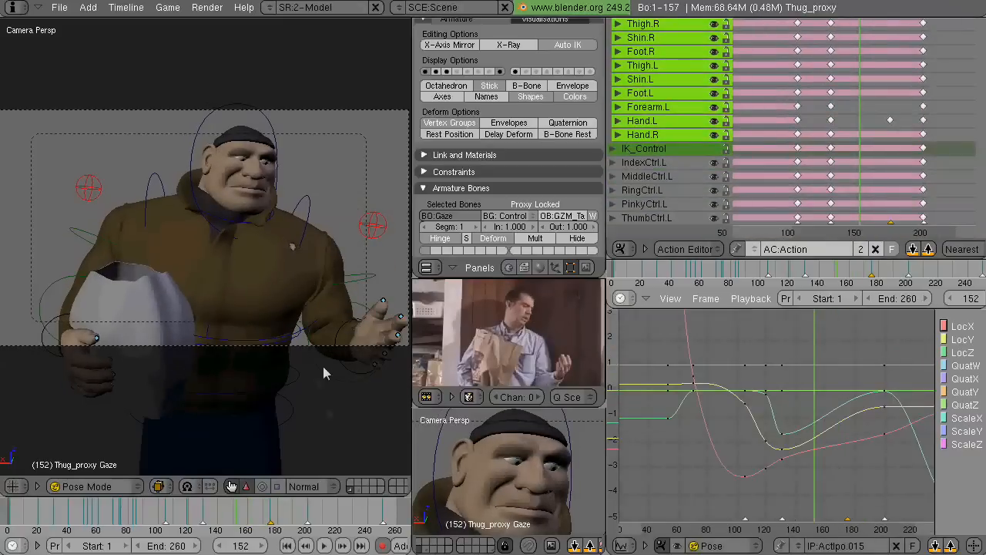
{"action": "right_click", "coordinate": [324, 366]}
{"action": "key", "text": "Right"}
{"action": "key", "text": "Right"}
{"action": "key", "text": "Right"}
{"action": "key", "text": "Right"}
{"action": "key", "text": "Right"}
{"action": "key", "text": "Right"}
{"action": "key", "text": "Right"}
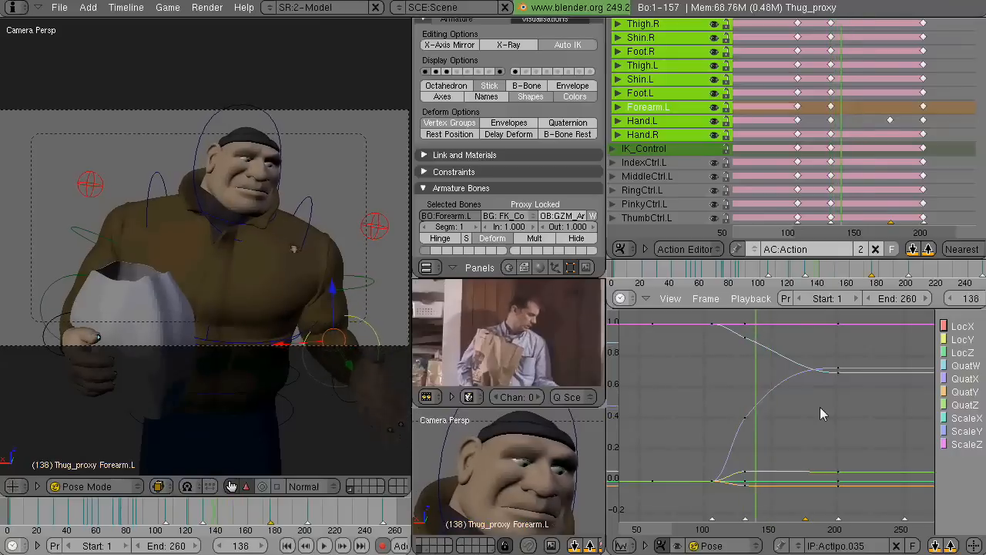
{"action": "key", "text": "Right"}
{"action": "key", "text": "Right"}
{"action": "key", "text": "Right"}
{"action": "key", "text": "Right"}
{"action": "key", "text": "Right"}
{"action": "key", "text": "Right"}
{"action": "key", "text": "Right"}
{"action": "key", "text": "Right"}
{"action": "key", "text": "Right"}
{"action": "key", "text": "Right"}
{"action": "key", "text": "Right"}
{"action": "key", "text": "Right"}
{"action": "key", "text": "Right"}
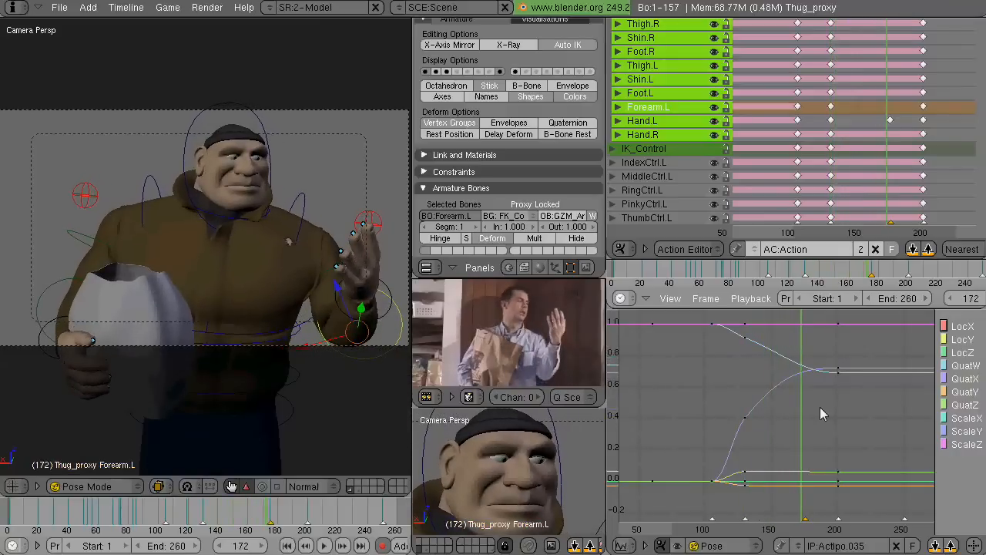
Select the whole column of keyframes at frame 200 and inspect the full set of channels in the enlarged Action Editor
{"action": "middle_click_drag", "start_coordinate": [961, 38], "coordinate": [910, 43]}
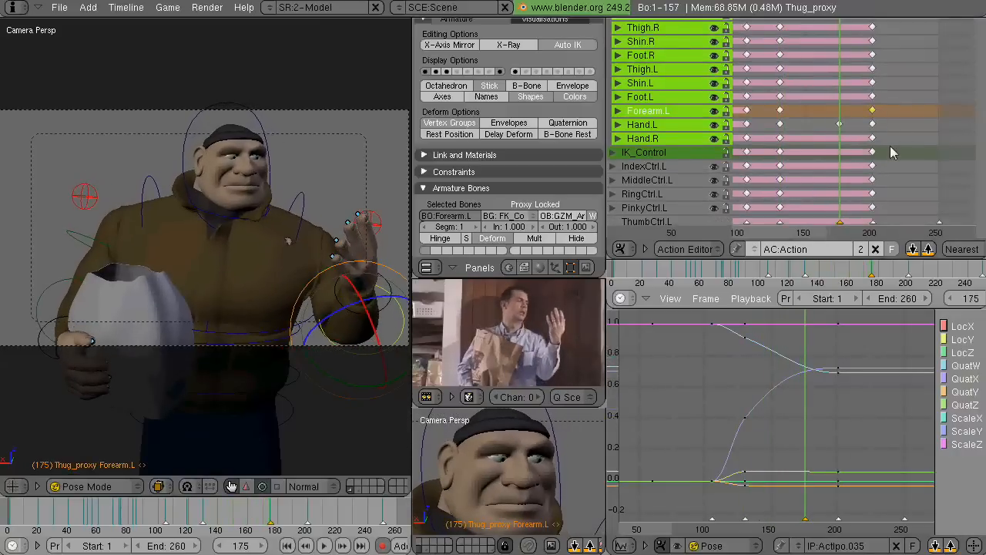
{"action": "key", "text": "k"}
{"action": "key", "text": "shift+space"}
{"action": "scroll", "coordinate": [780, 263], "scroll_direction": "down", "scroll_amount": 4}
{"action": "middle_click_drag", "start_coordinate": [779, 263], "coordinate": [796, 255]}
{"action": "middle_click_drag", "start_coordinate": [596, 386], "coordinate": [649, 357]}
{"action": "middle_click_drag", "start_coordinate": [405, 191], "coordinate": [414, 218]}
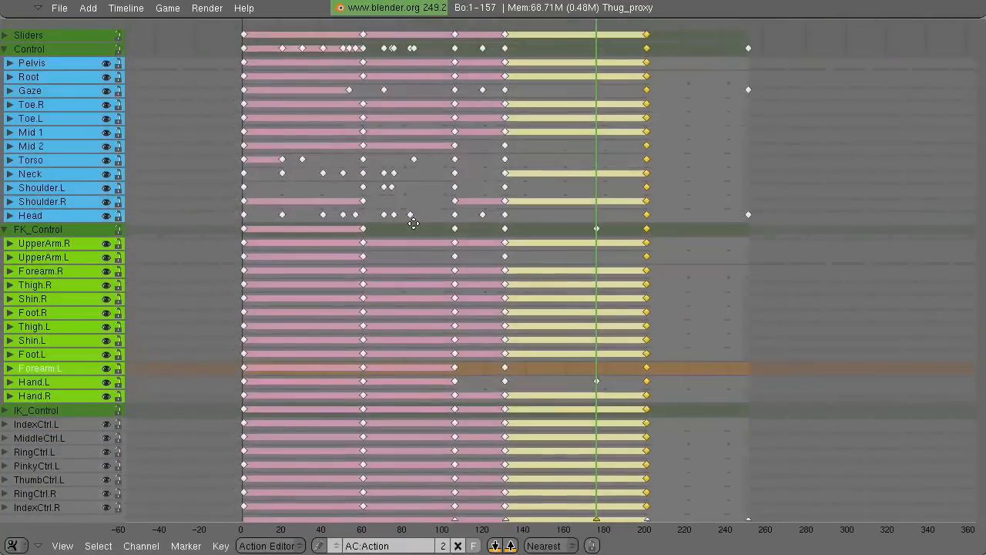
Select the Hand.L keyframe at frame 175, restore the layout and review the hand's motion and curves between frames 130 and 200
{"action": "middle_click_drag", "start_coordinate": [603, 396], "coordinate": [616, 350]}
{"action": "right_click", "coordinate": [611, 336]}
{"action": "key", "text": "shift+space"}
{"action": "middle_click_drag", "start_coordinate": [865, 121], "coordinate": [844, 192]}
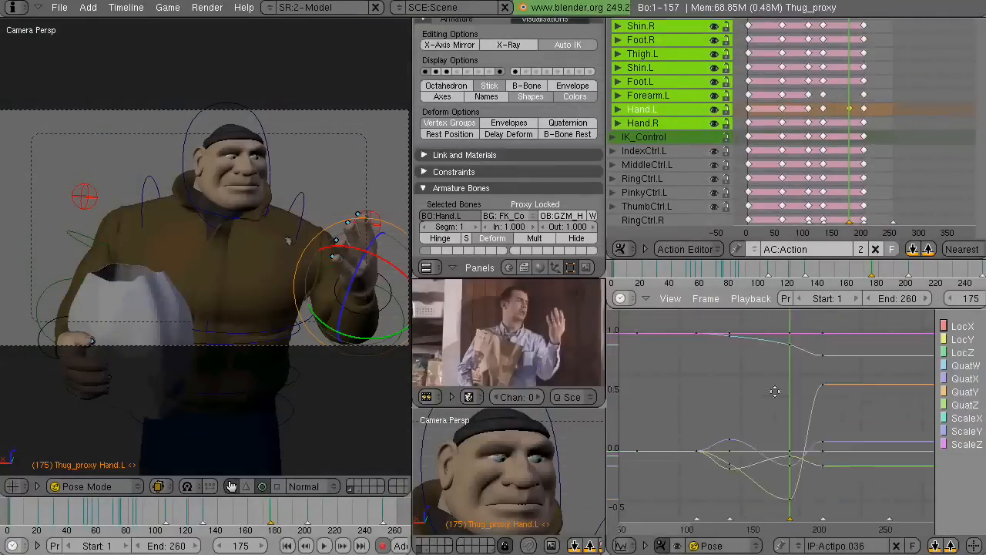
{"action": "middle_click_drag", "start_coordinate": [776, 391], "coordinate": [767, 385]}
{"action": "key", "text": "Down"}
{"action": "key", "text": "Down"}
{"action": "key", "text": "Down"}
{"action": "key", "text": "Down"}
{"action": "key", "text": "Down"}
{"action": "key", "text": "Right"}
{"action": "key", "text": "Right"}
{"action": "key", "text": "Right"}
{"action": "key", "text": "Right"}
{"action": "scroll", "coordinate": [798, 143], "scroll_direction": "up", "scroll_amount": 3}
{"action": "key", "text": "Right"}
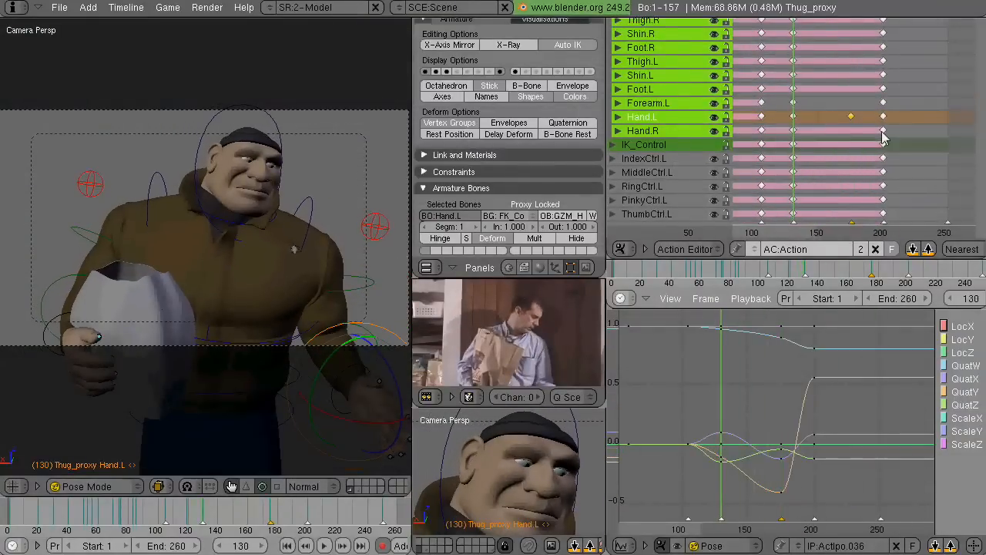
{"action": "key", "text": "Up"}
{"action": "key", "text": "Up"}
{"action": "key", "text": "Up"}
{"action": "key", "text": "Up"}
{"action": "key", "text": "Up"}
{"action": "key", "text": "Left"}
{"action": "key", "text": "Left"}
{"action": "key", "text": "Left"}
{"action": "key", "text": "Left"}
{"action": "key", "text": "Left"}
{"action": "key", "text": "Up"}
{"action": "key", "text": "Up"}
{"action": "key", "text": "Up"}
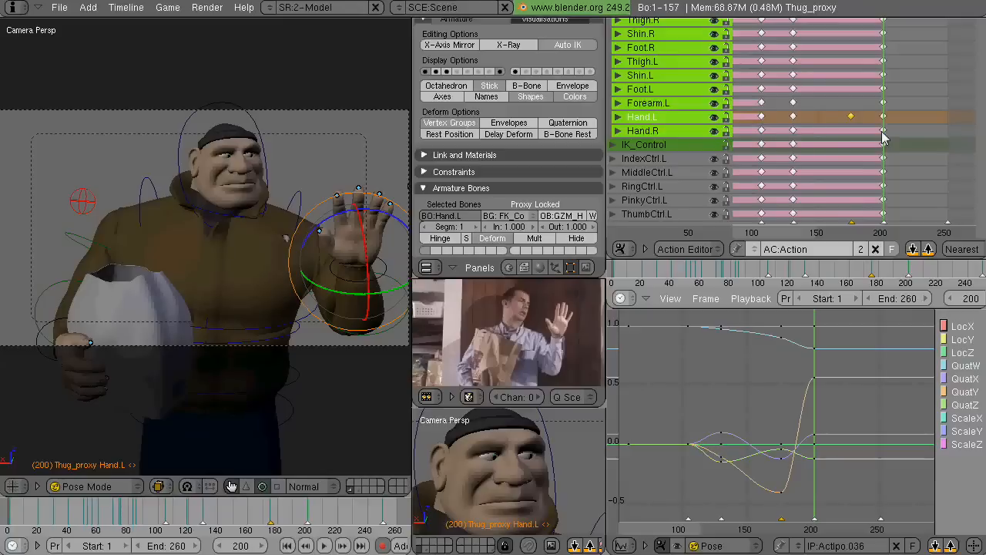
Select the column of keyframes at frame 200, leaving out the Hand.L key, and move it to frame 175
{"action": "scroll", "coordinate": [912, 119], "scroll_direction": "down", "scroll_amount": 2}
{"action": "scroll", "coordinate": [914, 118], "scroll_direction": "up", "scroll_amount": 2}
{"action": "mouse_move", "coordinate": [921, 77]}
{"action": "middle_mouse_down"}
{"action": "mouse_move", "coordinate": [903, 164]}
{"action": "mouse_move", "coordinate": [922, 71]}
{"action": "middle_mouse_up"}
{"action": "right_click", "coordinate": [888, 70]}
{"action": "key", "text": "k"}
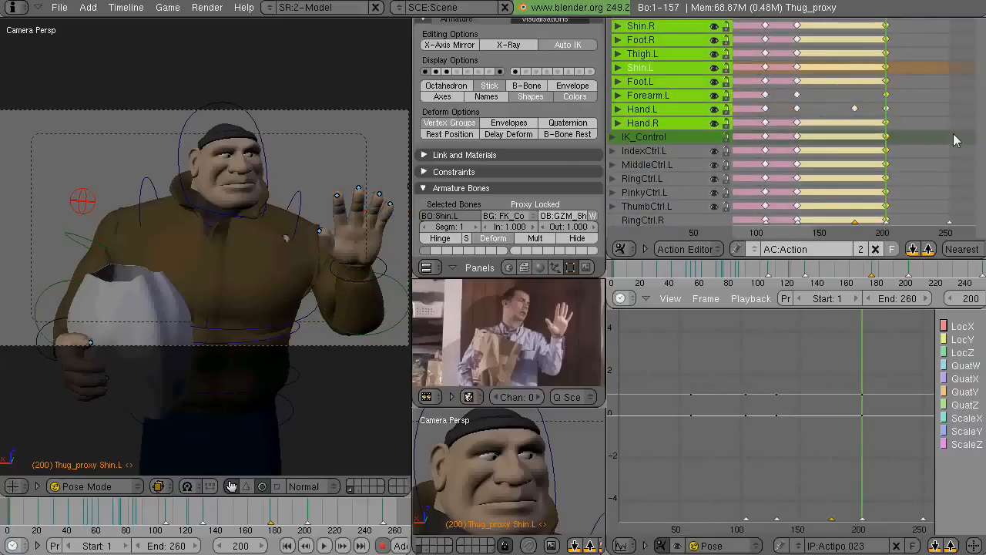
{"action": "key", "text": "Down"}
{"action": "key", "text": "Down"}
{"action": "key", "text": "Down"}
{"action": "key", "text": "Right"}
{"action": "key", "text": "Right"}
{"action": "key", "text": "Right"}
{"action": "key", "text": "Right"}
{"action": "key", "text": "Right"}
{"action": "key", "text": "g"}
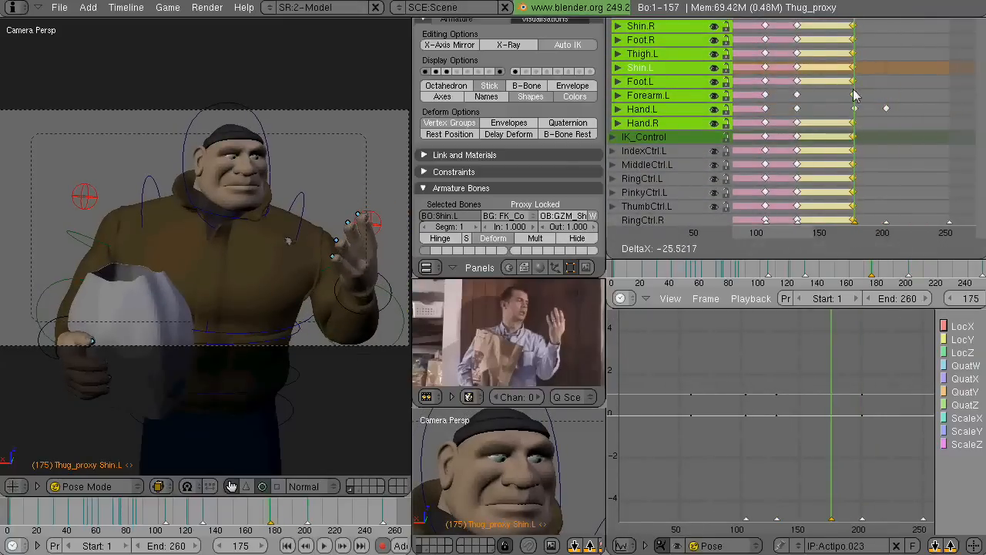
{"action": "left_click", "coordinate": [857, 96]}
Go to frame 213 and move the Gaze and Head keyframes at frame 175 to that frame
{"action": "left_click_drag", "start_coordinate": [270, 522], "coordinate": [329, 504]}
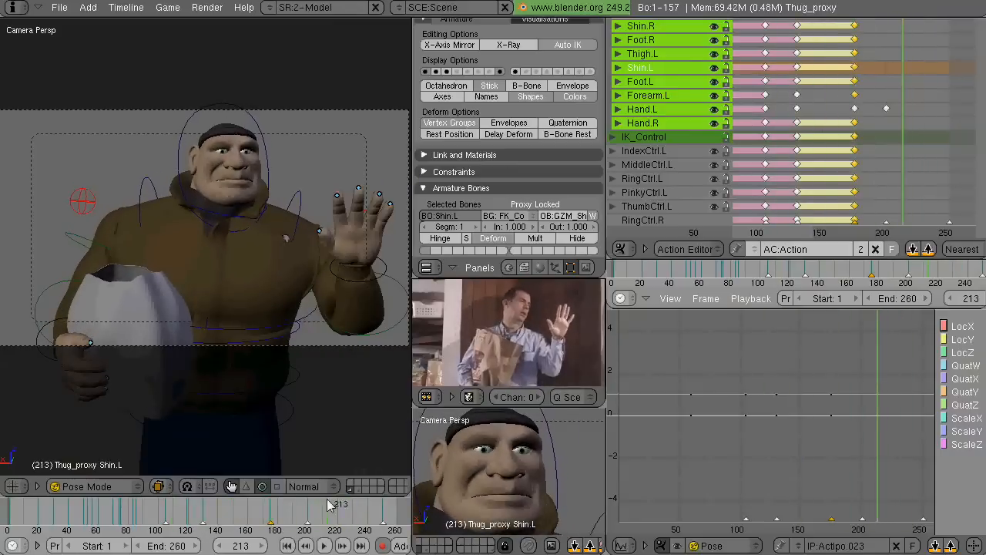
{"action": "middle_click_drag", "start_coordinate": [921, 102], "coordinate": [930, 126]}
{"action": "right_click", "coordinate": [862, 73]}
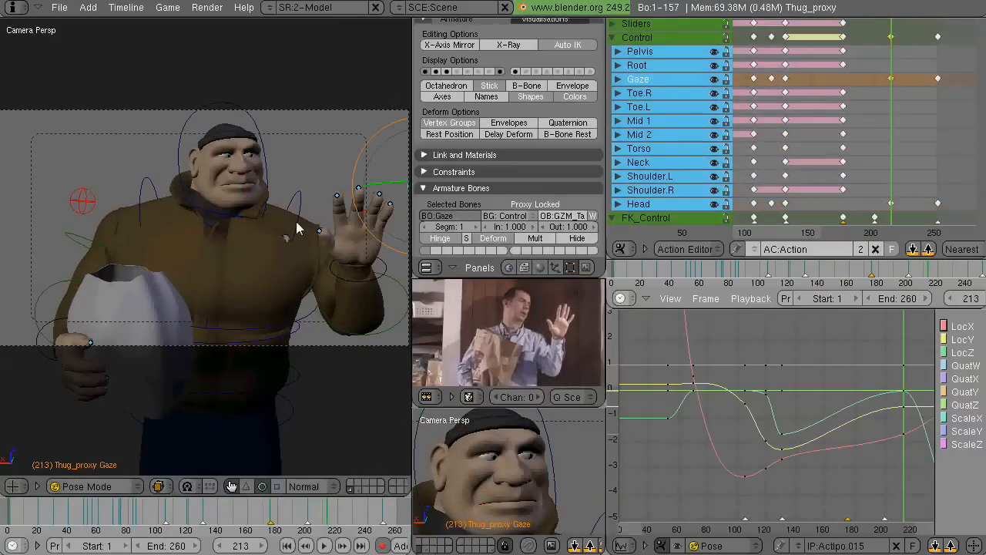
Deselect all controls, render a viewport preview of the animation and close the render window
{"action": "left_click_drag", "start_coordinate": [787, 114], "coordinate": [940, 103]}
{"action": "key", "text": "a"}
{"action": "left_click", "coordinate": [552, 545], "text": "ctrl"}
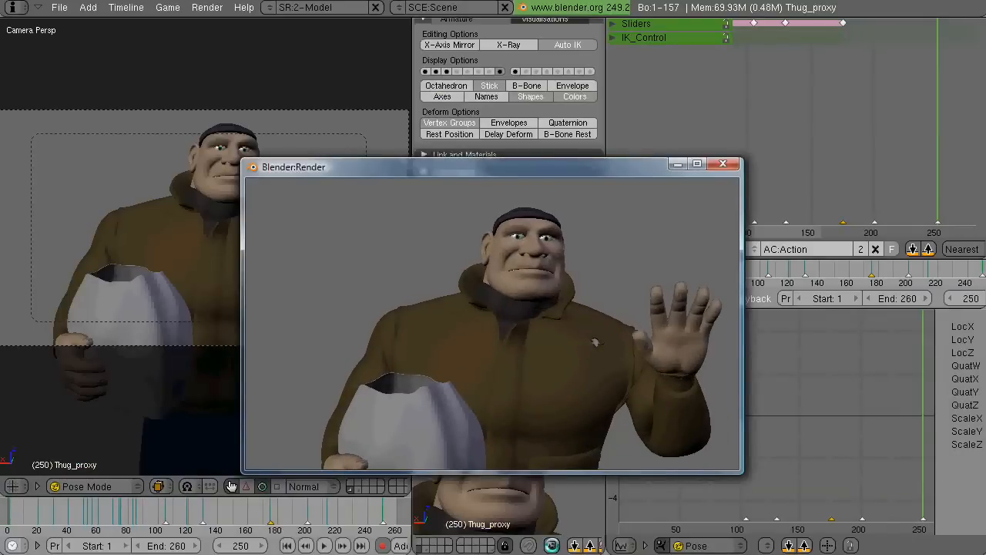
{"action": "key", "text": "Escape"}
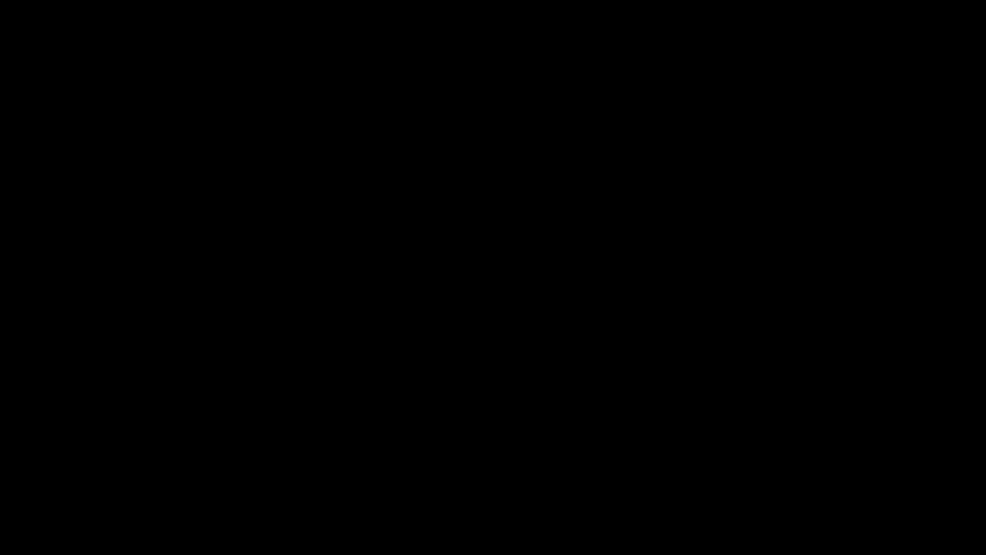